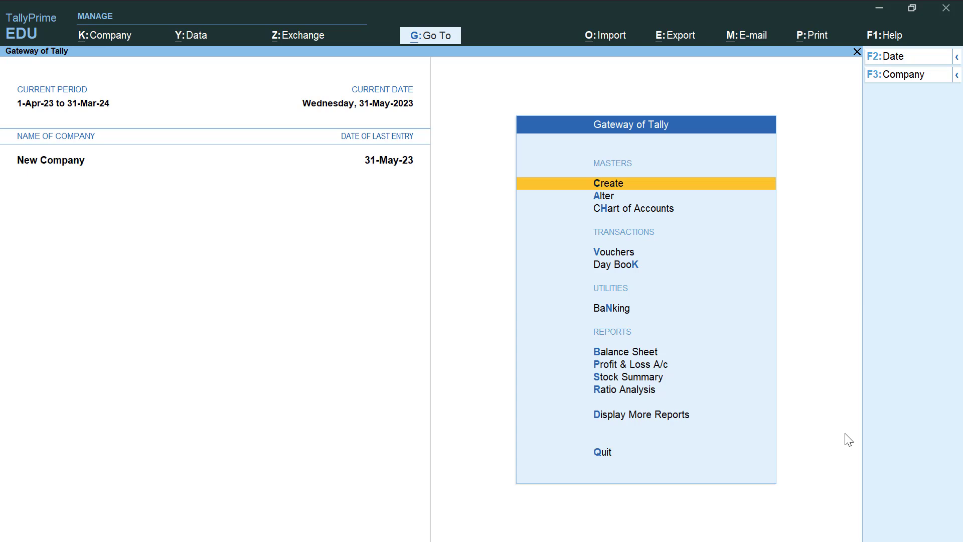
- Start creating a new company named Sri Ram Company
key("F3")
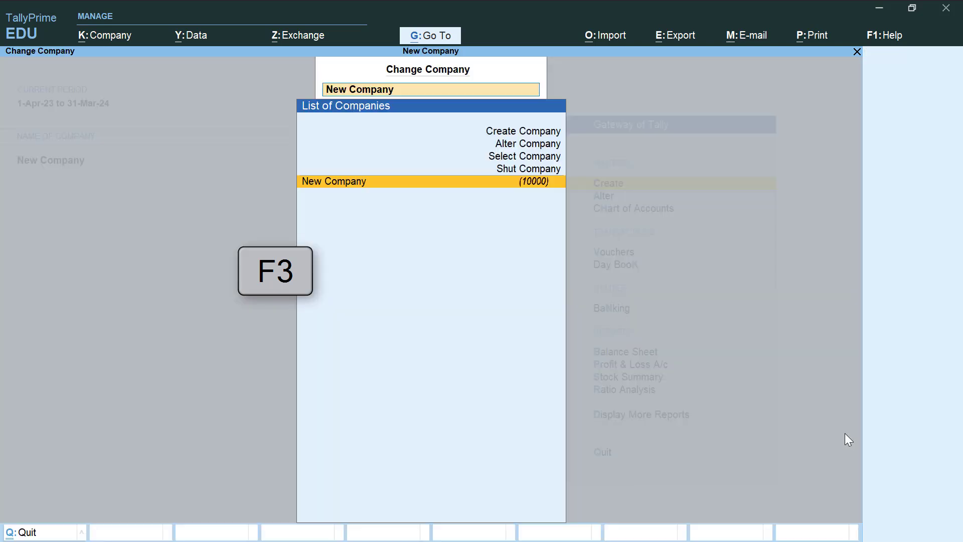
key("Up")
key("Up")
key("Up")
key("Up")
key("Return")
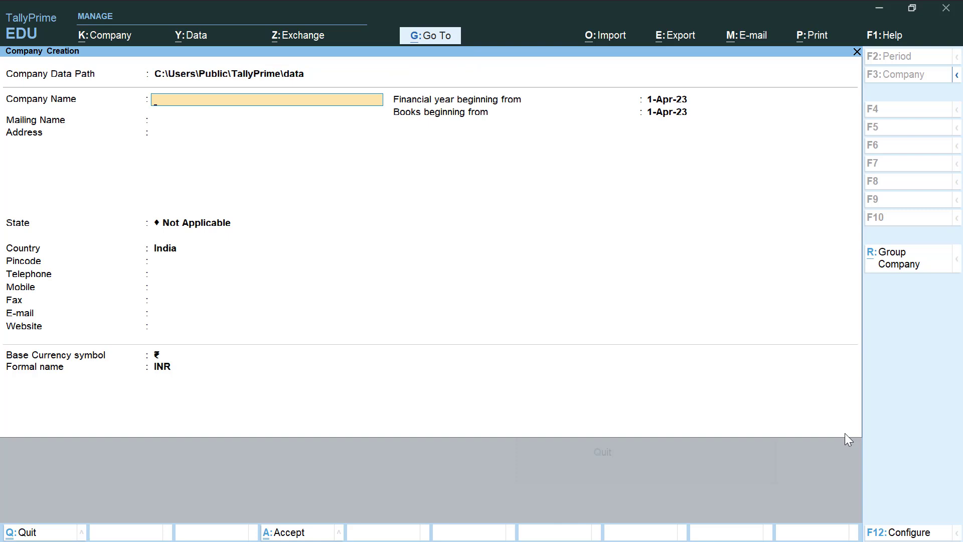
type("Sri Ram Company")
key("Return")
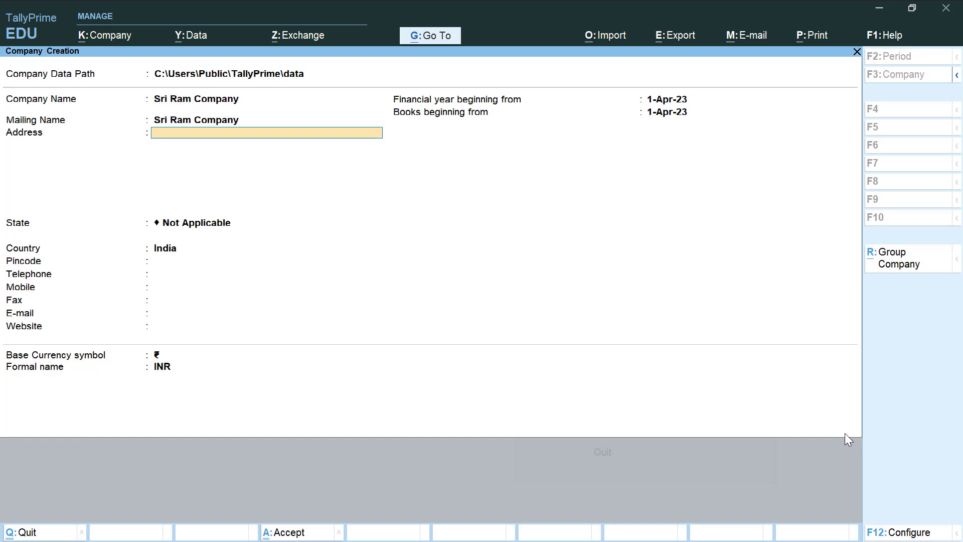
- Enter the address Civil Line Unnao and select Uttar Pradesh as the state
type("Civil Line Unnao")
key("Return")
key("Return")
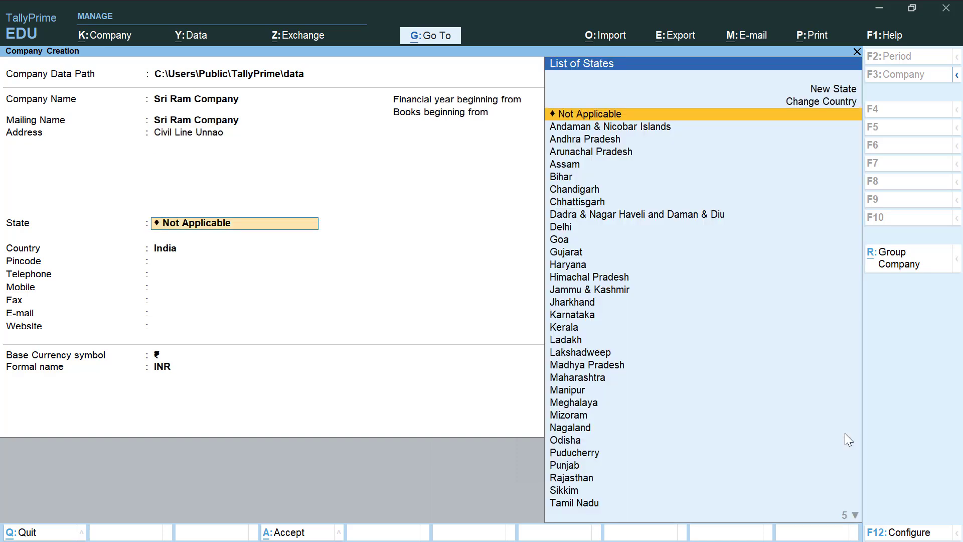
type("U")
key("Down")
key("Down")
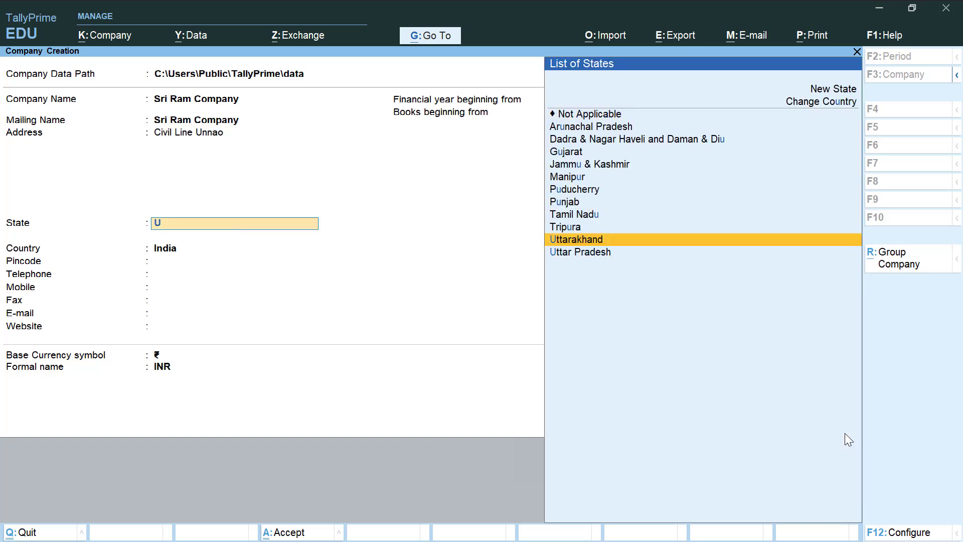
key("Return")
key("Return")
key("Return")
key("Return")
key("Return")
key("Return")
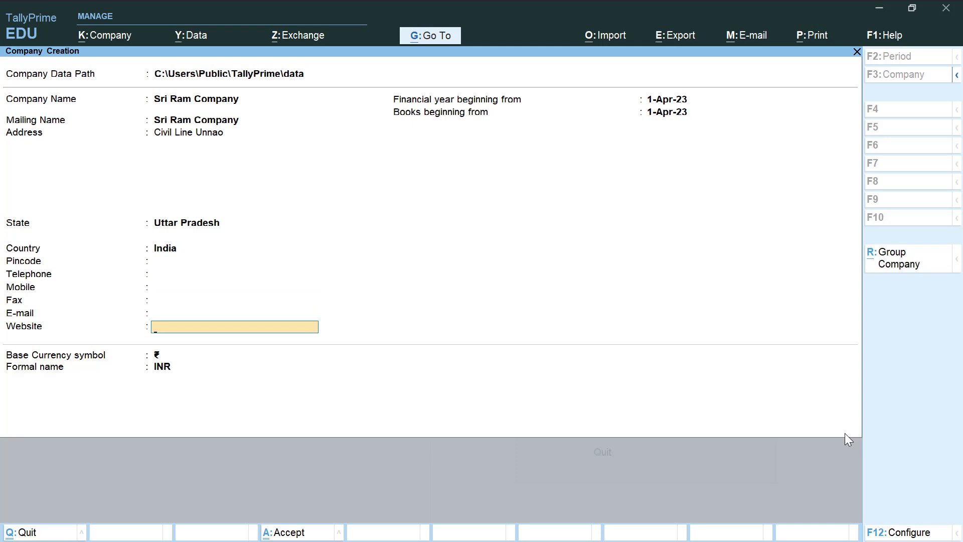
key("Return")
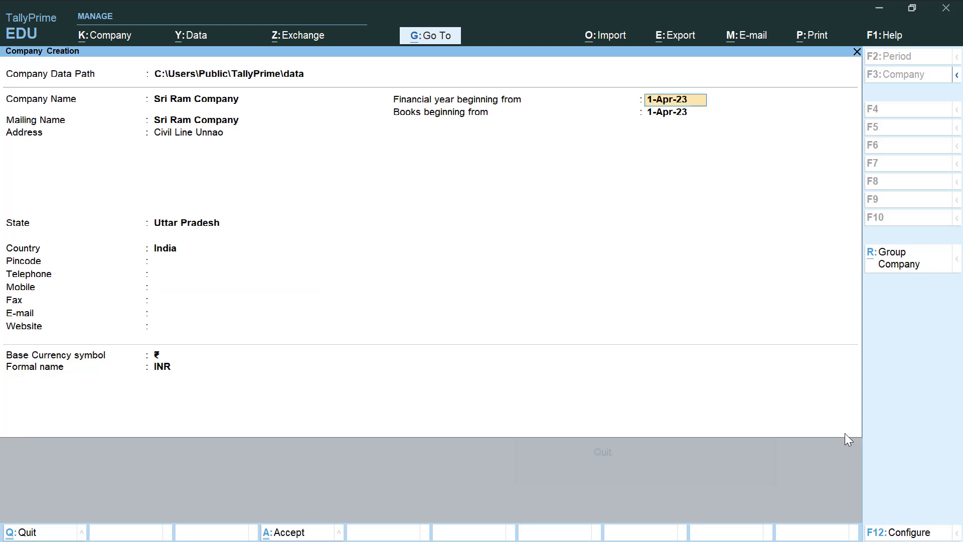
- Save Sri Ram Company, set Enable GST to No, and keep Payroll Statutory enabled
key("ctrl+a")
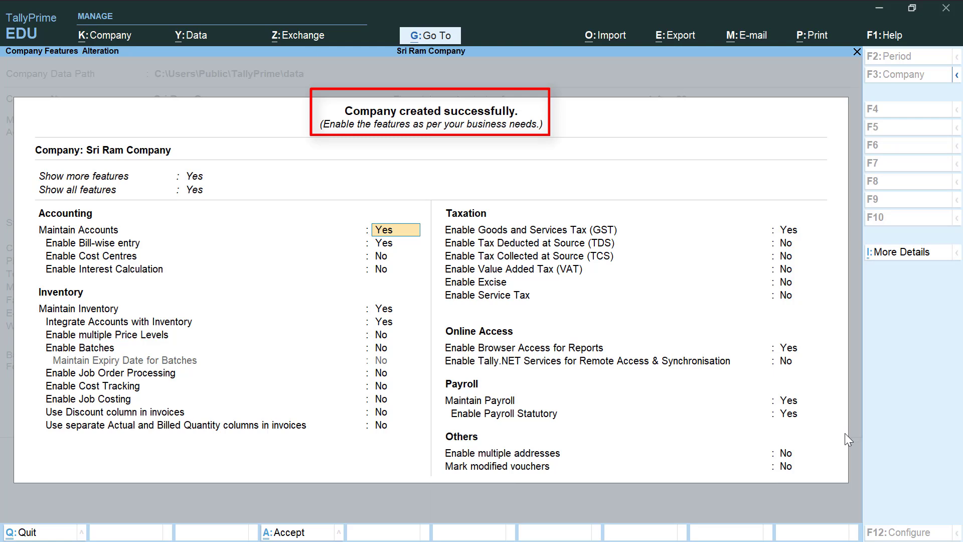
key("Return")
key("Return")
key("Return")
key("Return")
key("Return")
key("Return")
key("Return")
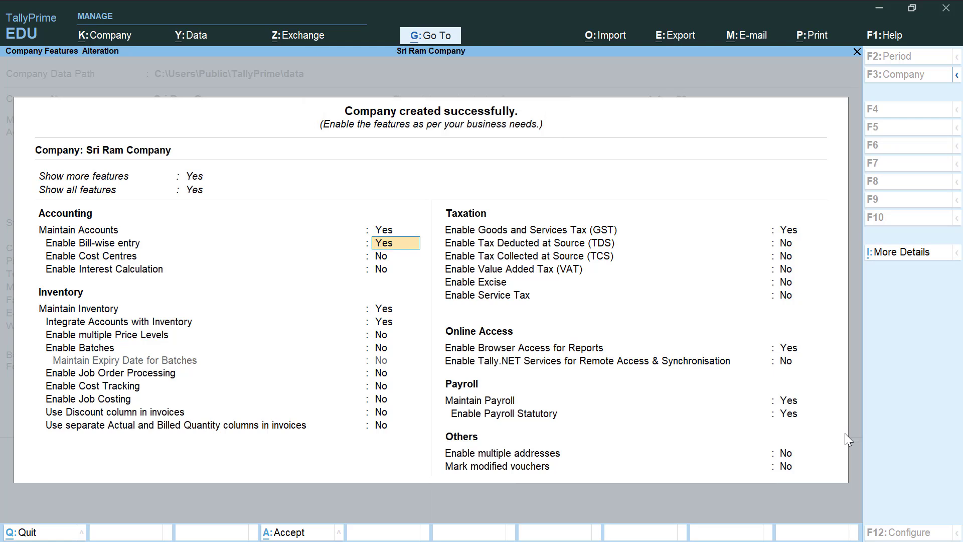
key("Return")
key("Return")
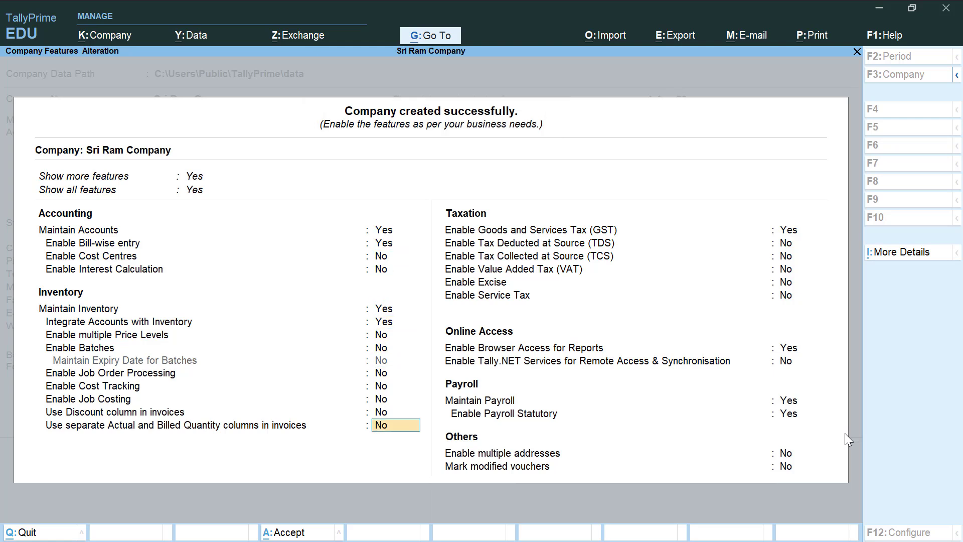
key("Return")
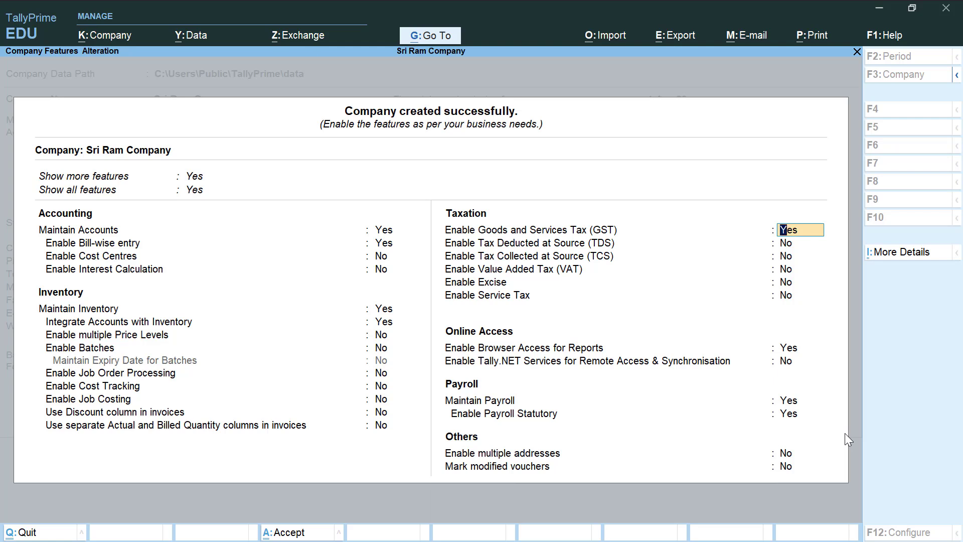
type("n")
key("Return")
key("Return")
key("Return")
key("Return")
key("Return")
key("Return")
key("Return")
key("Return")
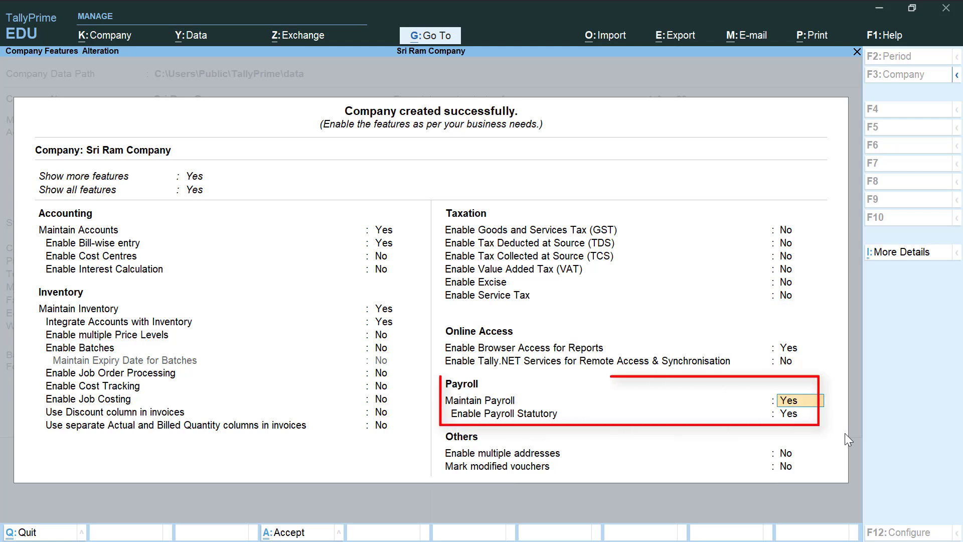
key("Return")
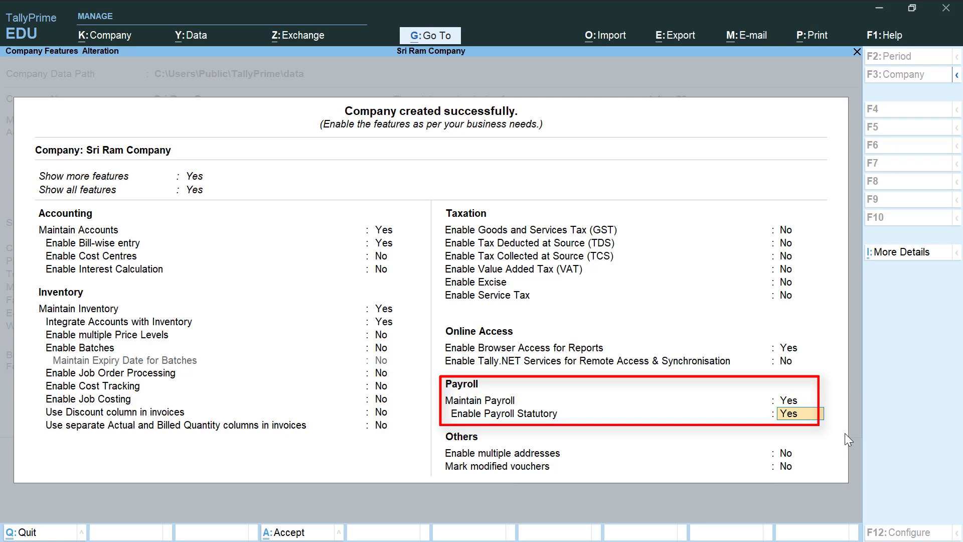
key("Return")
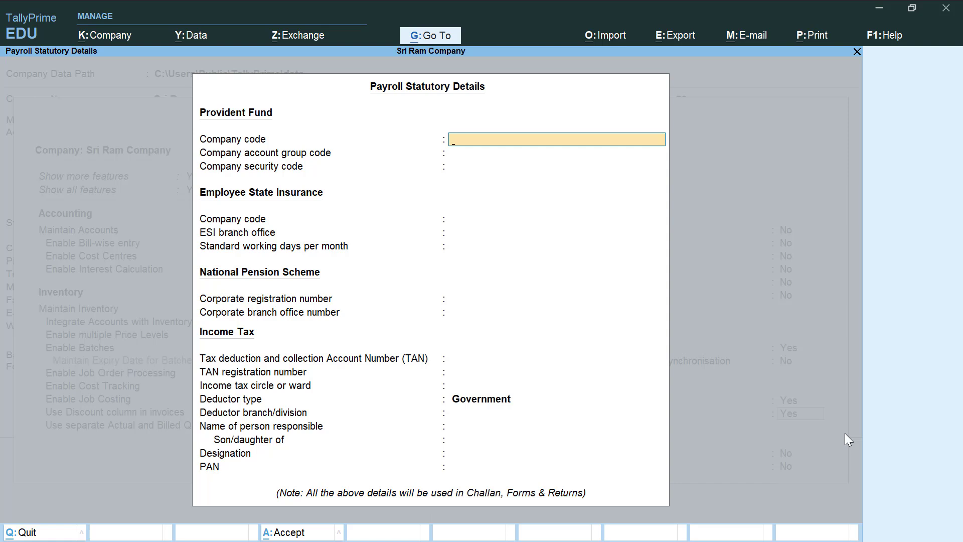
- Enter PF company code 001, account group code 1010, and the security code
type("001")
key("Return")
type("1010")
key("Return")
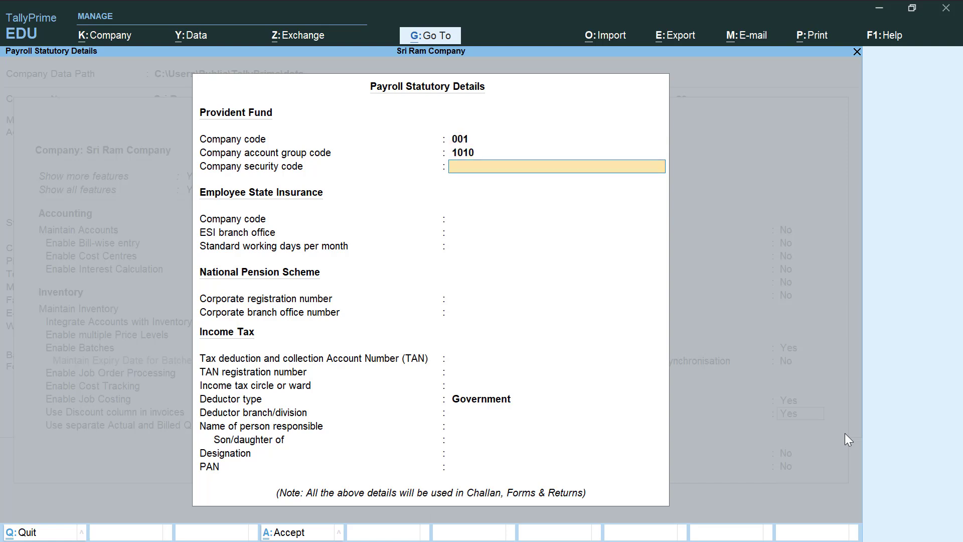
type("Sc1")
key("Return")
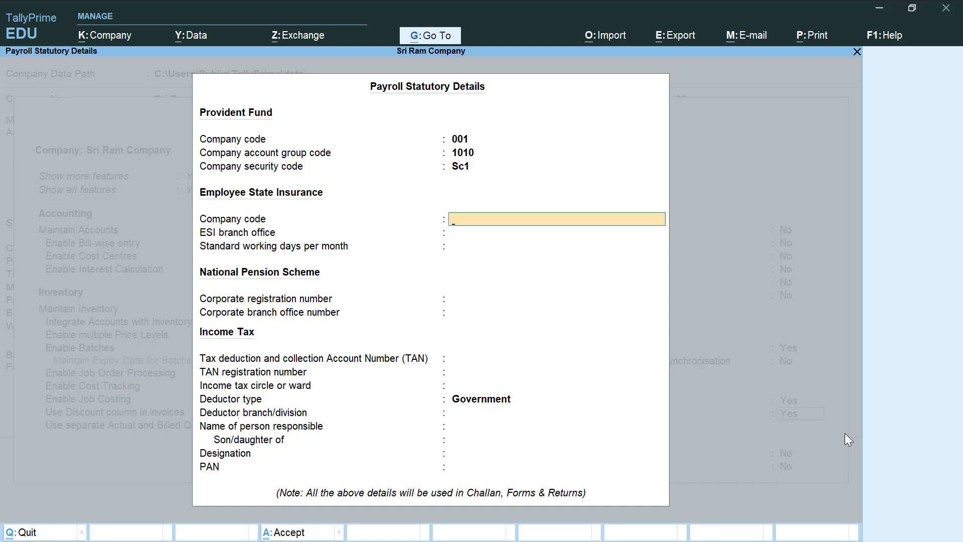
- Enter ESI company code 001, branch office 1111, and deductor type Others
type("001")
key("Return")
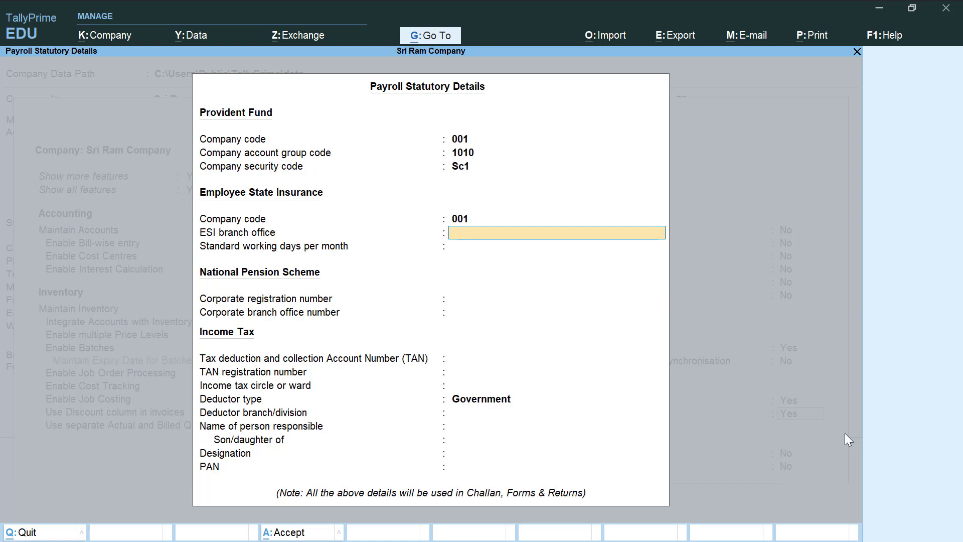
type("1111")
key("Return")
key("Return")
key("Return")
key("Return")
key("Return")
key("Return")
key("Return")
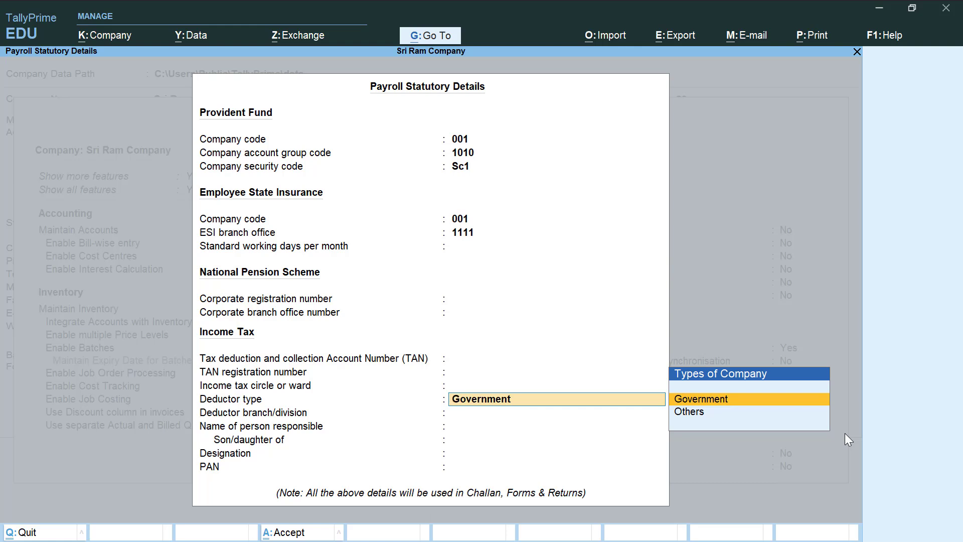
key("Down")
key("Return")
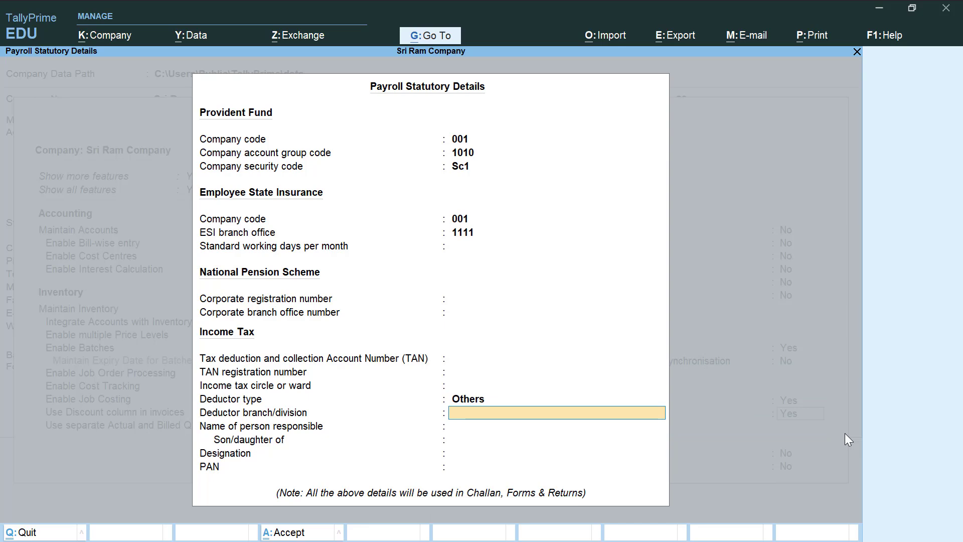
- Accept the statutory details and Company Features, then open the Create masters list
key("Return")
key("Return")
key("Return")
key("Return")
key("Return")
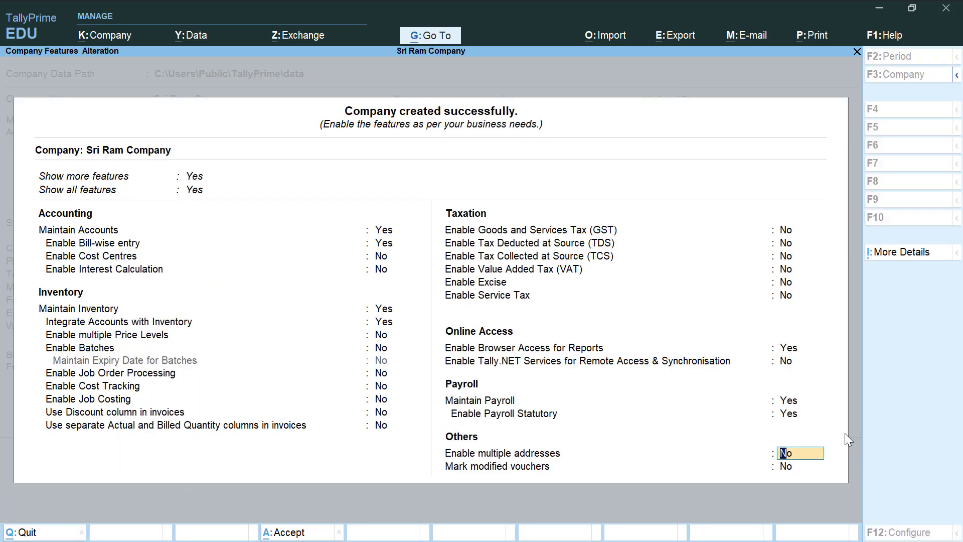
key("Return")
key("Return")
key("Return")
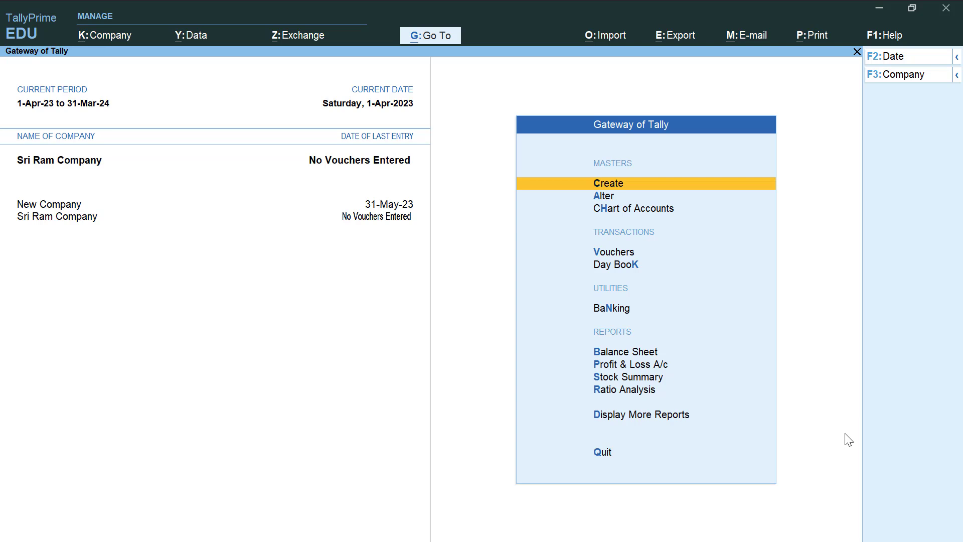
key("Return")
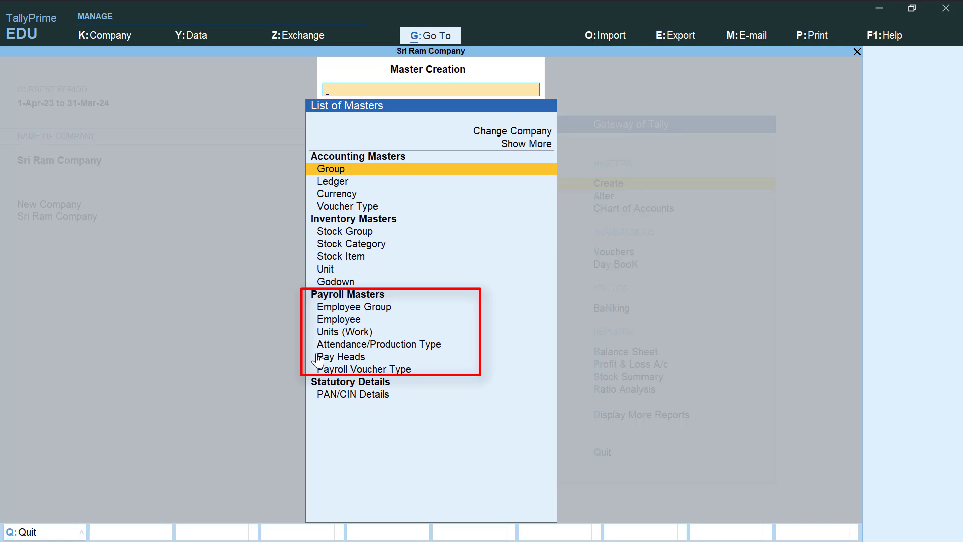
- Create the employee group Sales Department under Primary
key("Down")
key("Down")
key("Down")
key("Down")
key("Down")
key("Down")
key("Down")
key("Down")
key("Down")
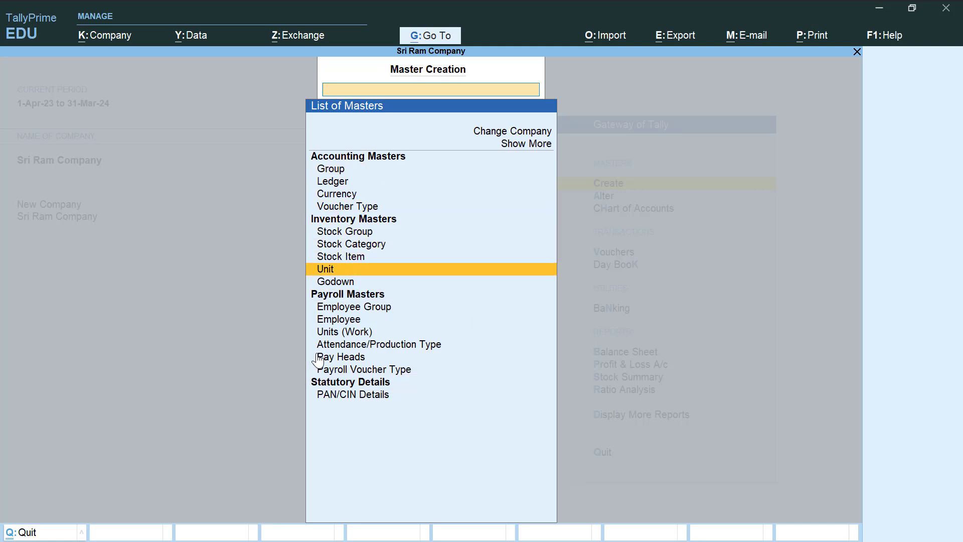
key("Return")
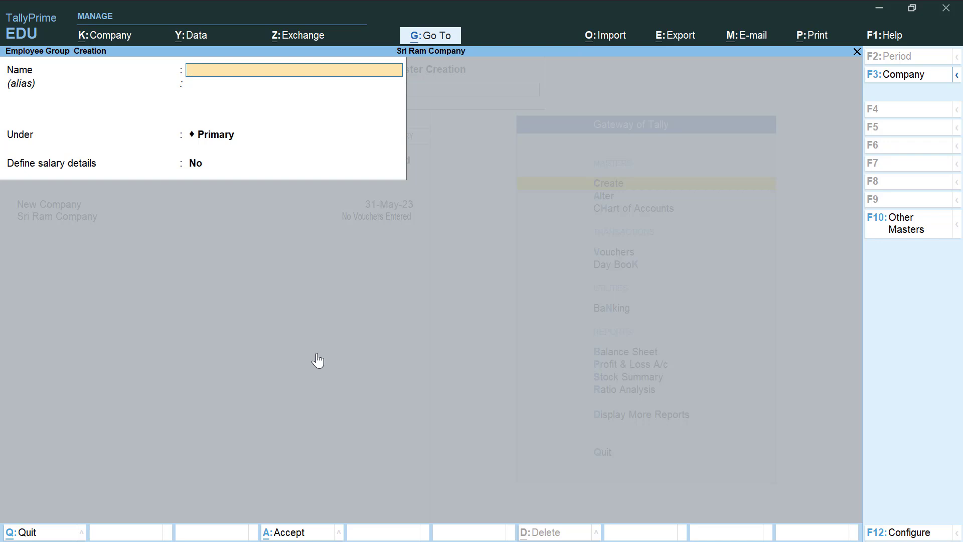
type("Sales Department")
key("Return")
key("Return")
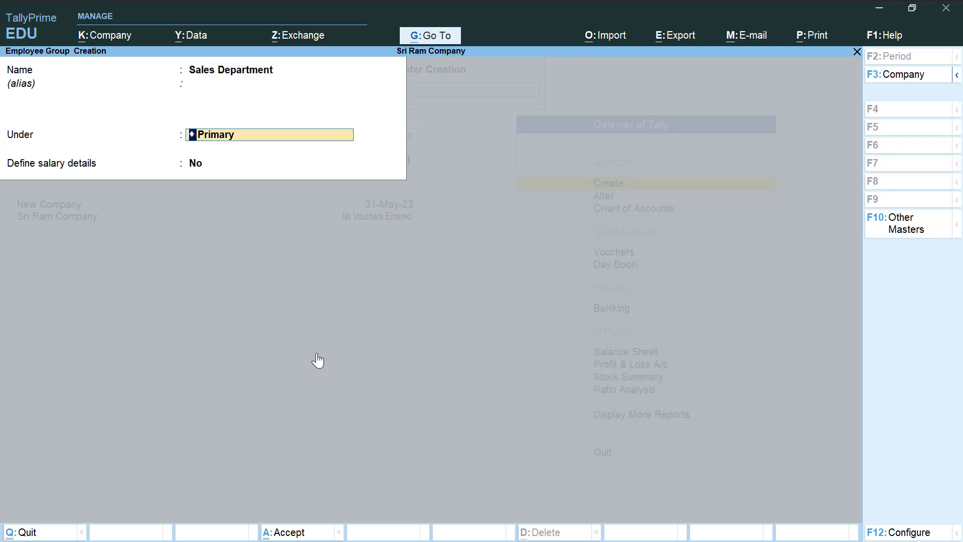
key("Return")
key("Return")
key("Return")
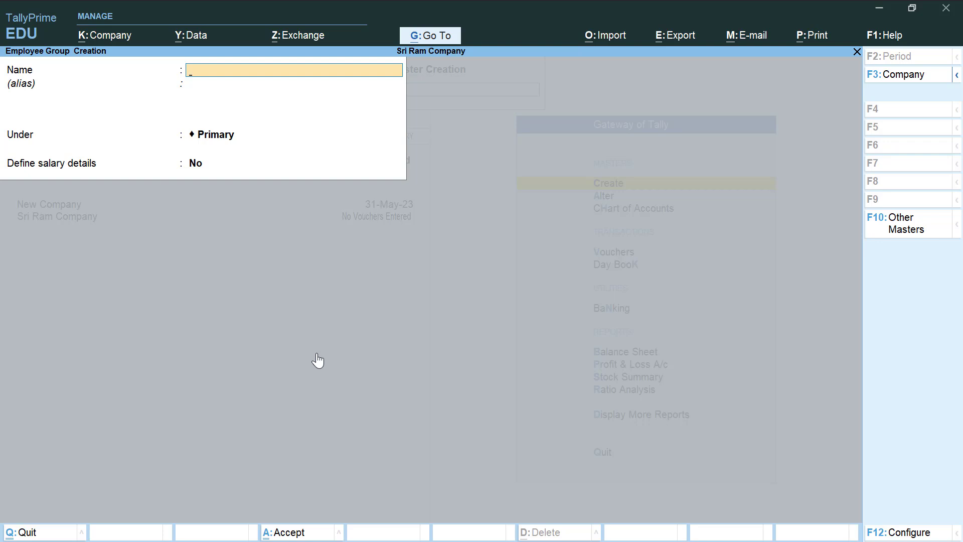
key("Escape")
- Create the simple work unit min (Minute) with 0 decimal places
key("Return")
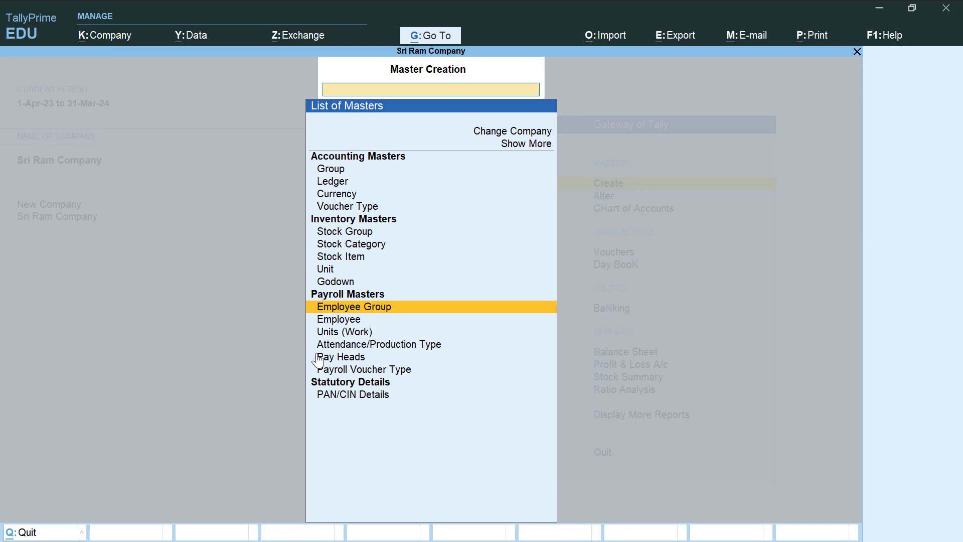
key("Down")
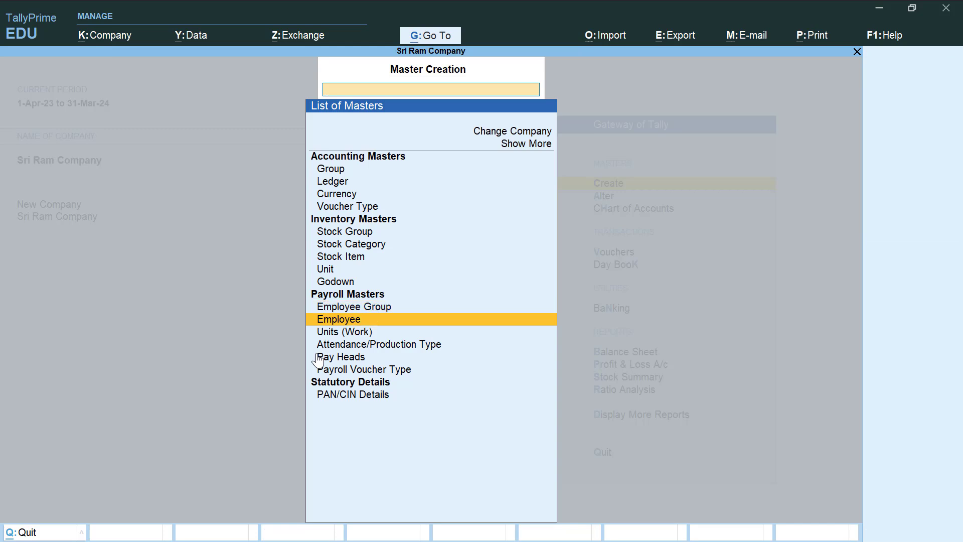
key("Down")
key("Return")
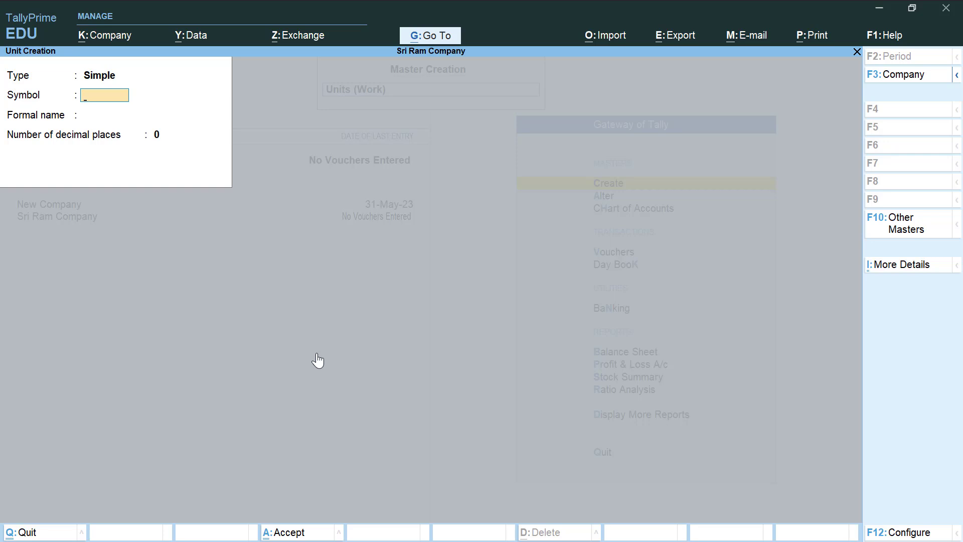
type("min")
key("Return")
type("Minute")
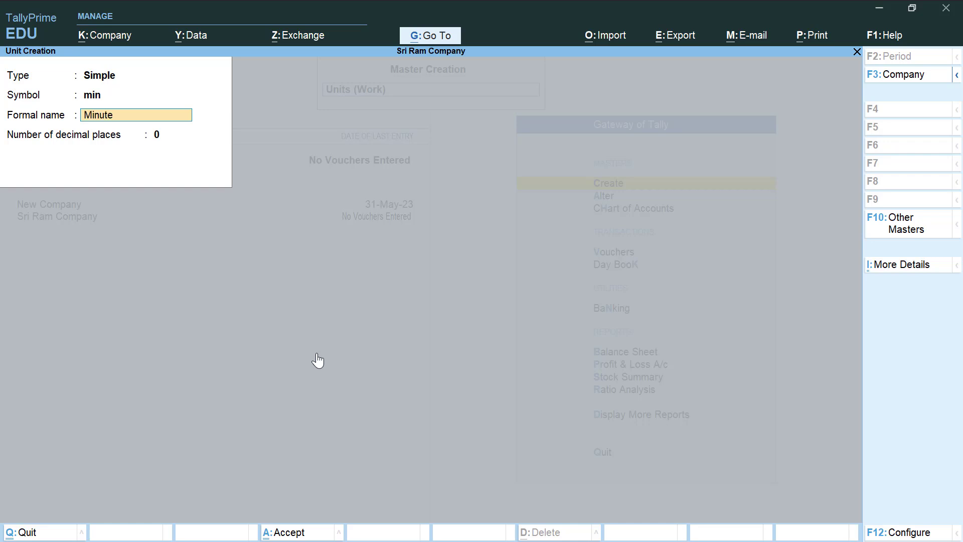
key("Return")
key("Return")
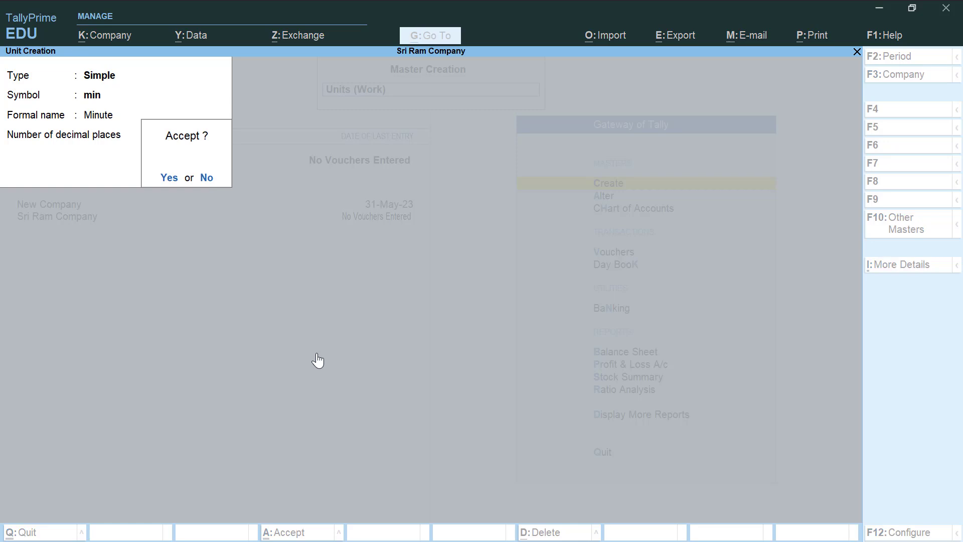
key("Return")
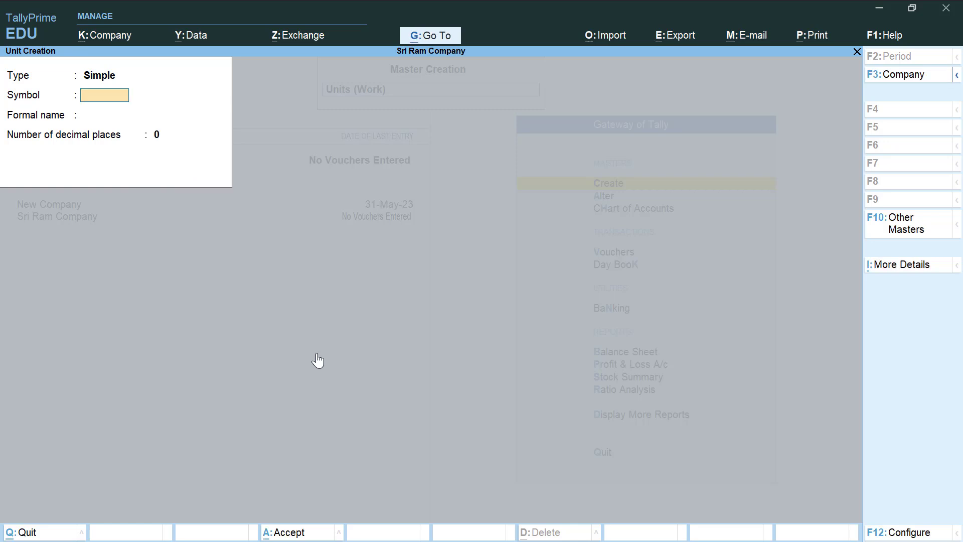
- Create the simple work unit hrs (Hours) with 0 decimal places
type("hrs.")
key("Return")
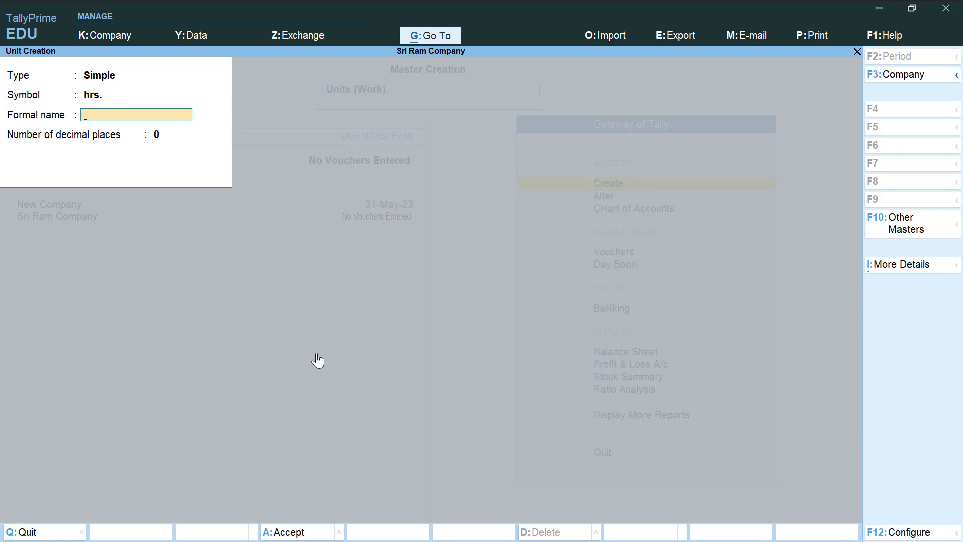
type("Hours")
key("Return")
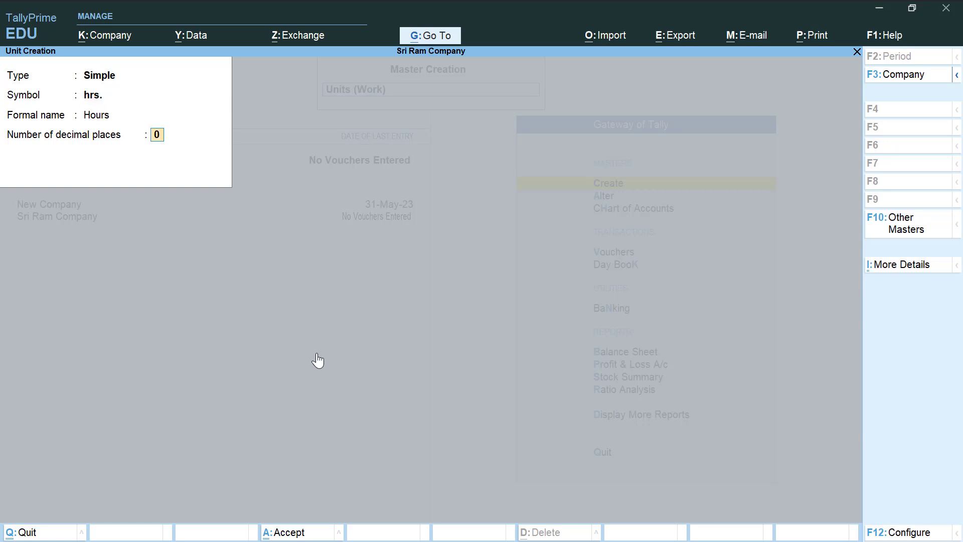
key("Return")
key("Return")
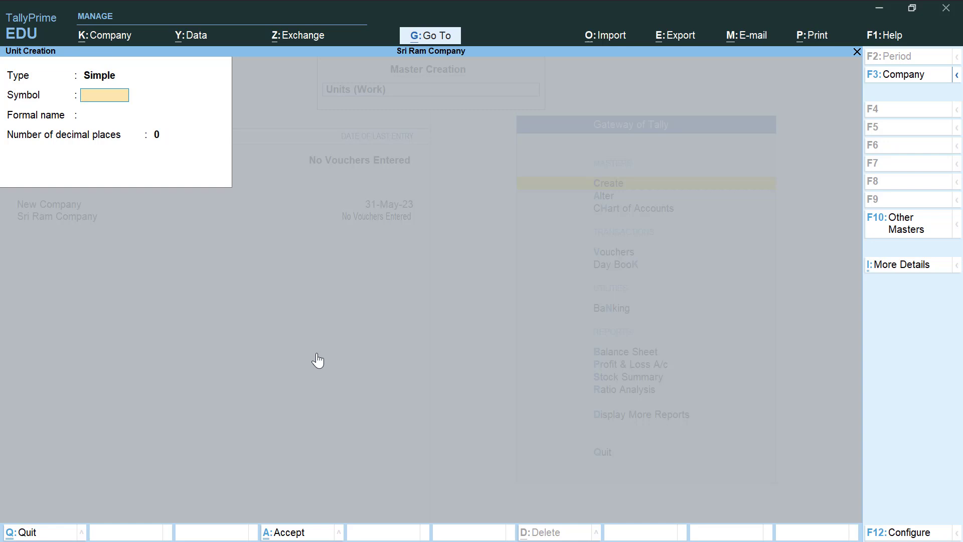
- Create the compound unit hrs of 60 min and quit unit creation
key("BackSpace")
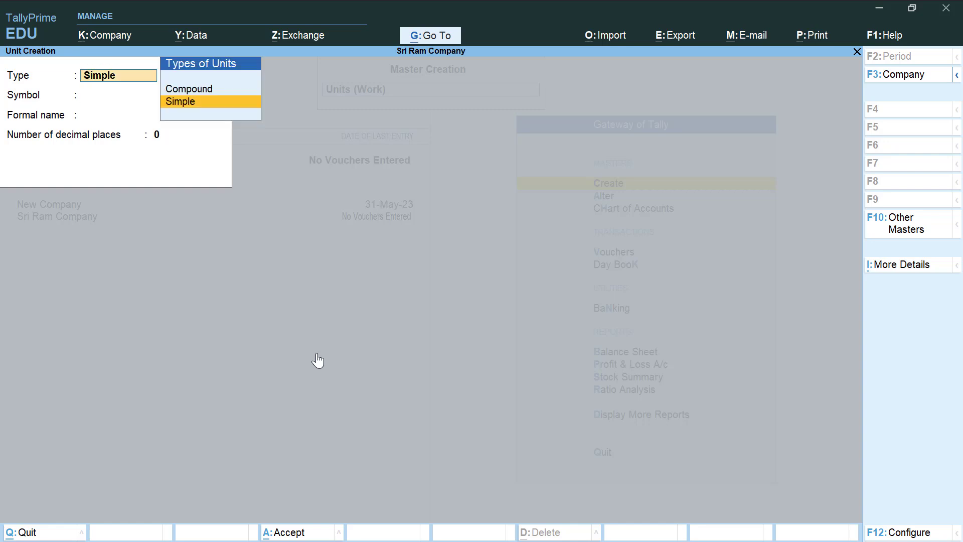
key("Up")
key("Return")
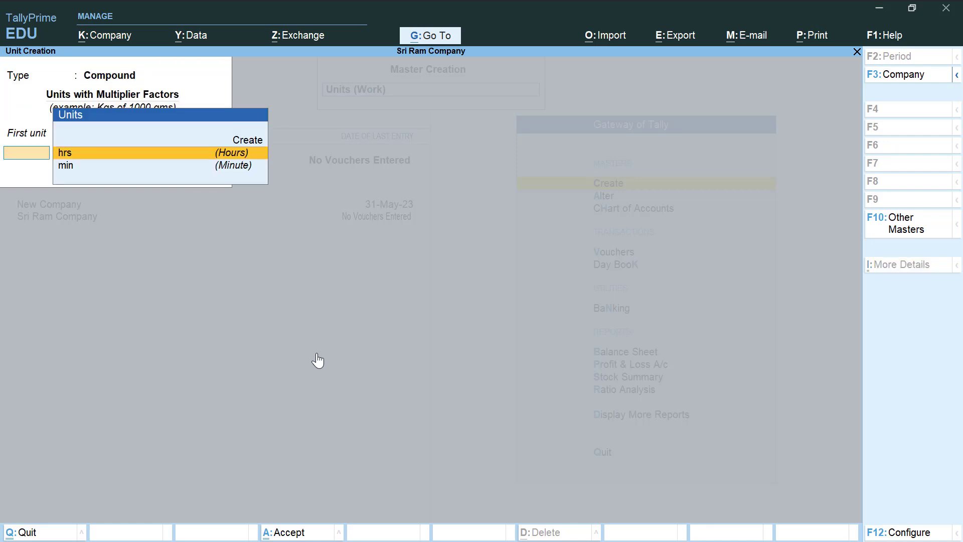
key("Return")
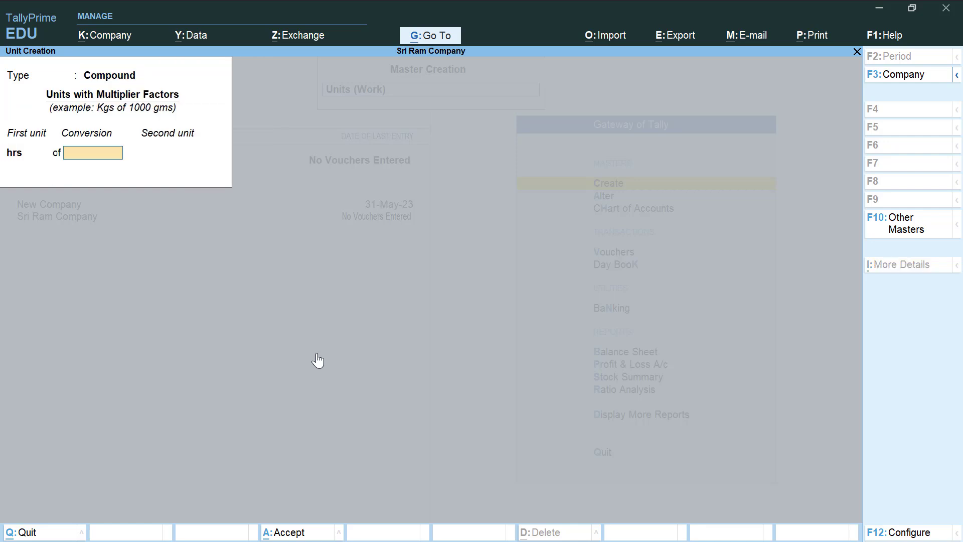
type("60")
key("Return")
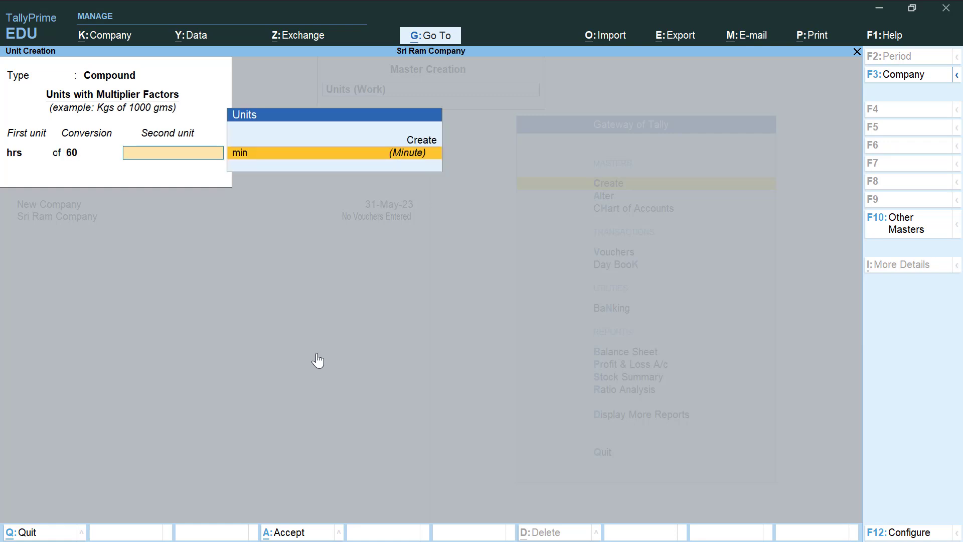
key("Return")
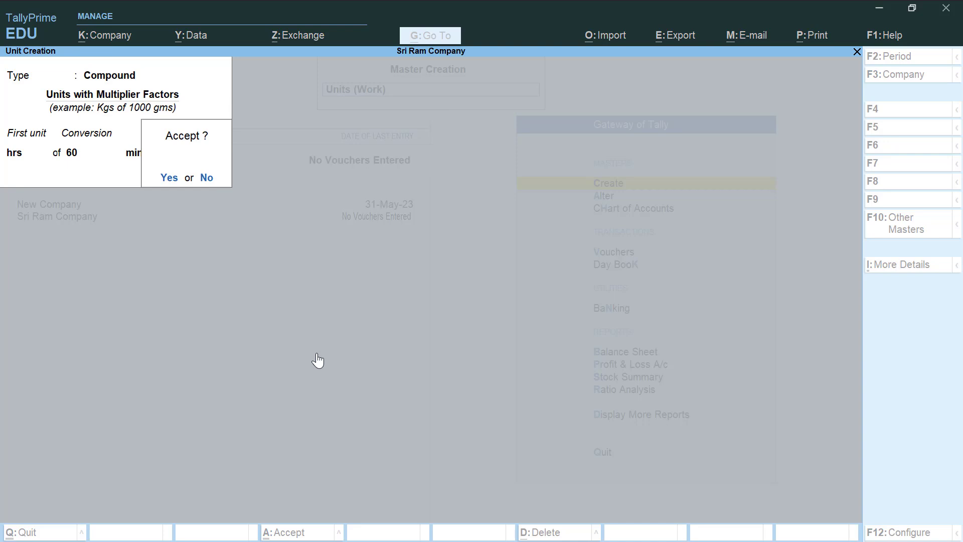
key("n")
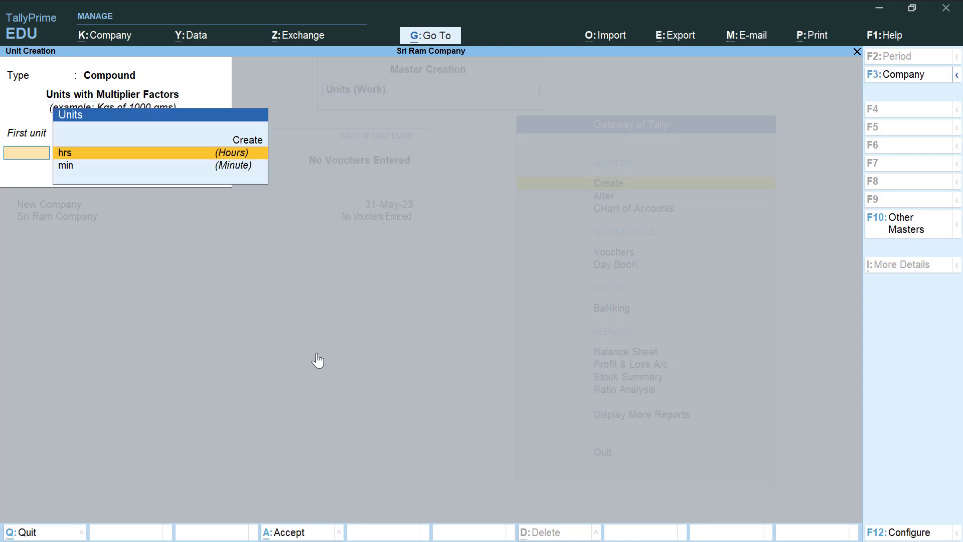
key("Escape")
key("y")
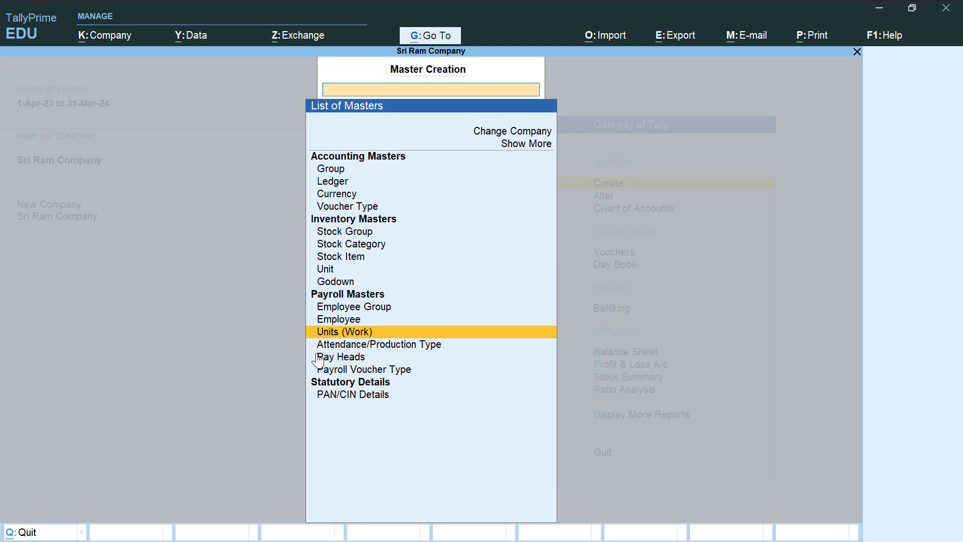
- Open a new Attendance/Production Type creation form from the List of Masters
key("Down")
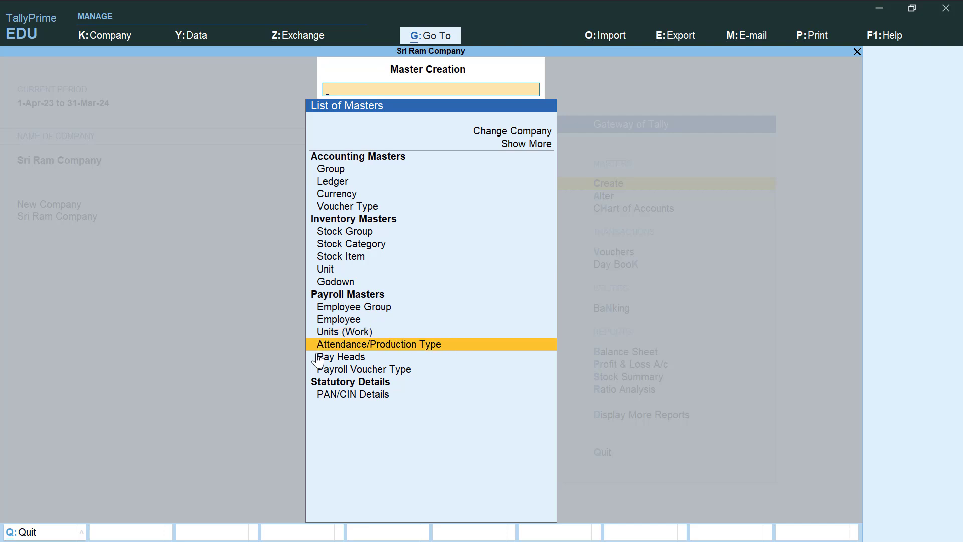
key("Return")
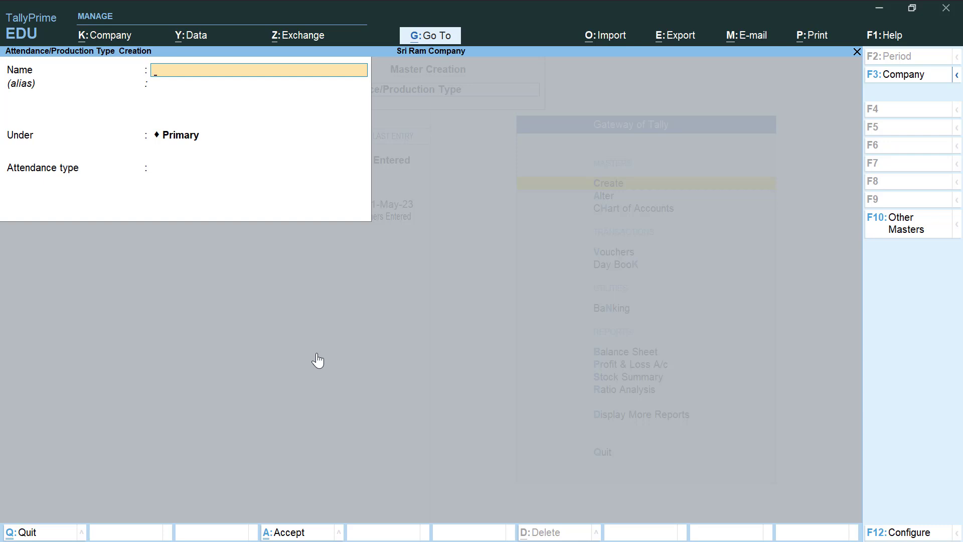
- Save Leave under Primary as a Leave without Pay attendance type
type("Leave")
key("Return")
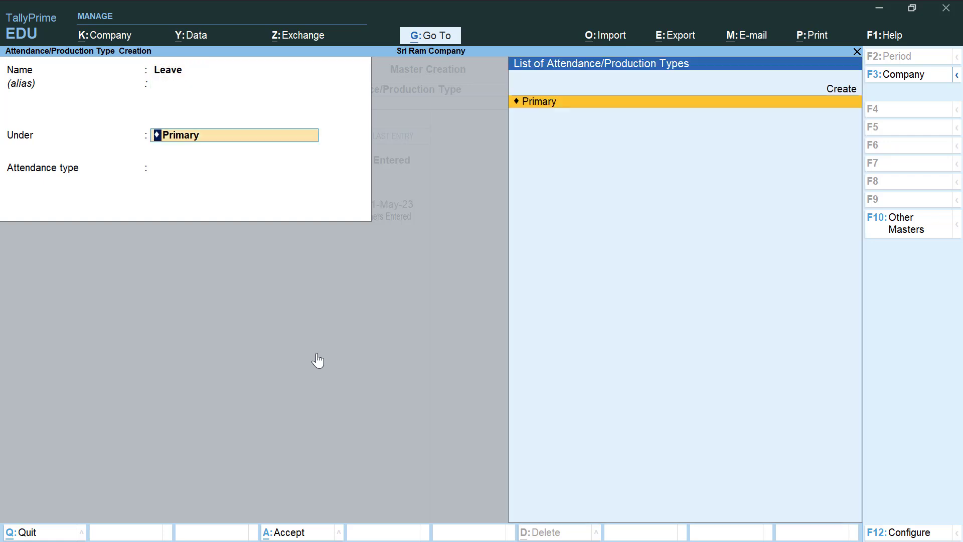
key("Return")
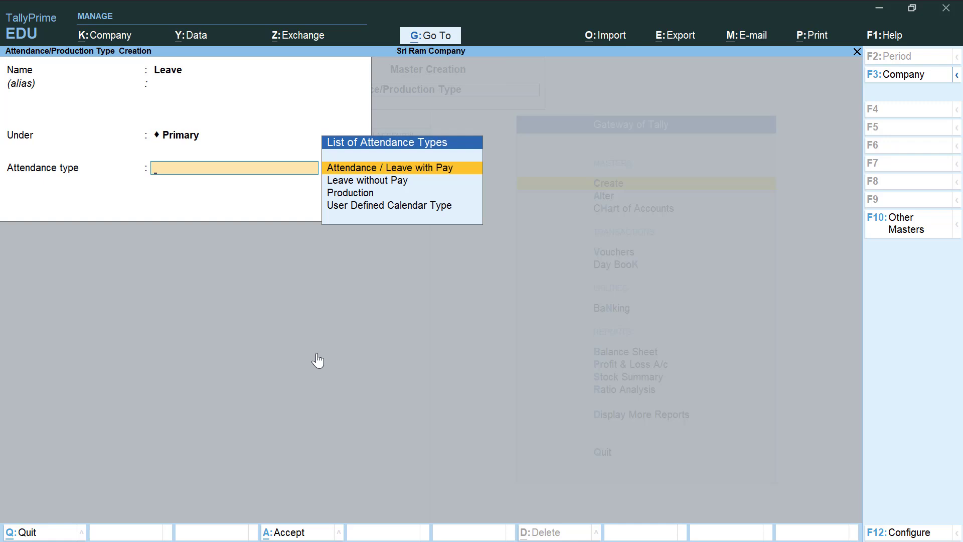
key("Down")
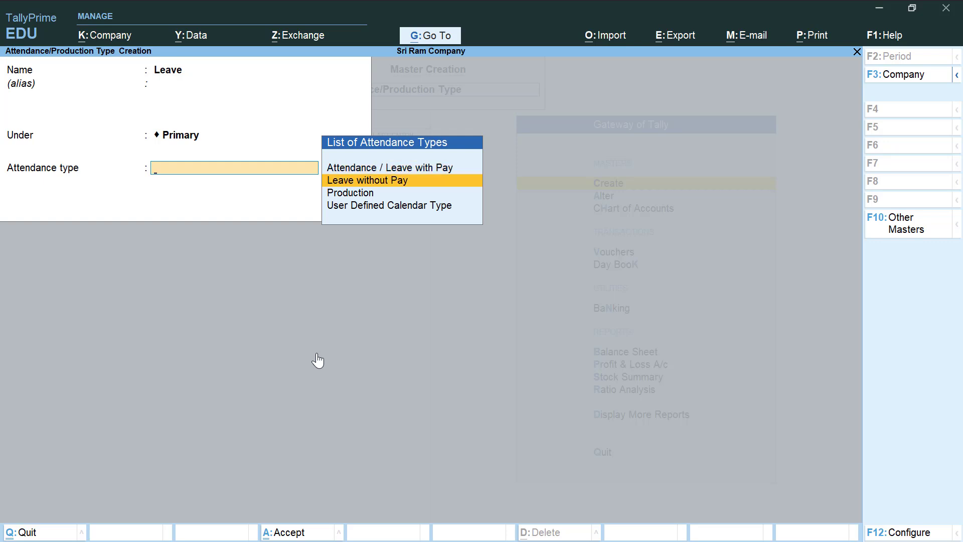
key("Return")
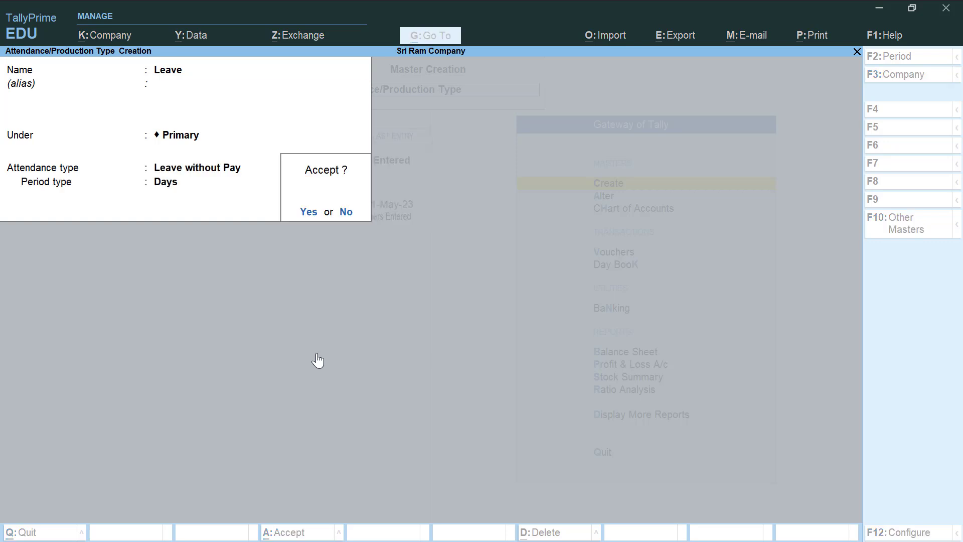
key("Return")
type("Overtime")
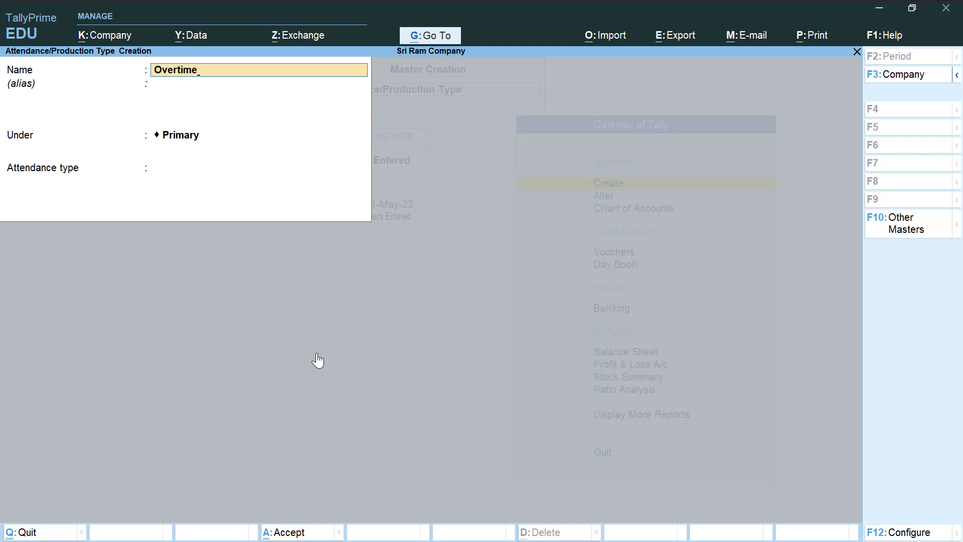
- Save Overtime under Primary as a Production type measured in hrs of 60 min
key("Return")
key("Return")
key("Return")
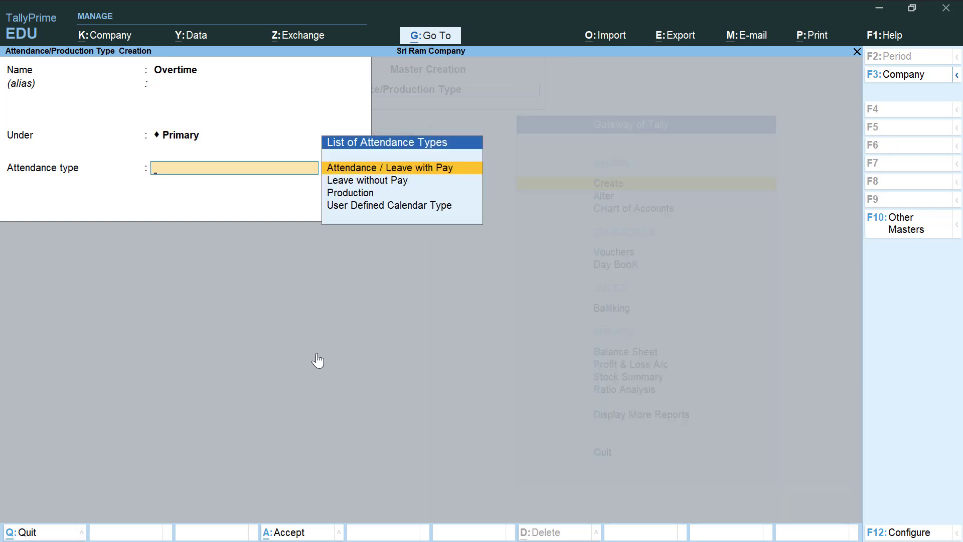
key("Down")
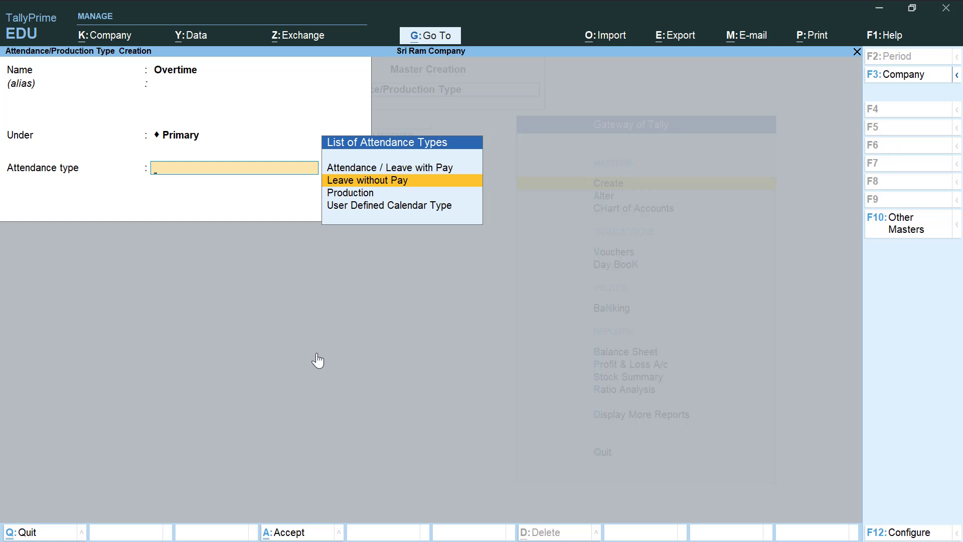
key("Down")
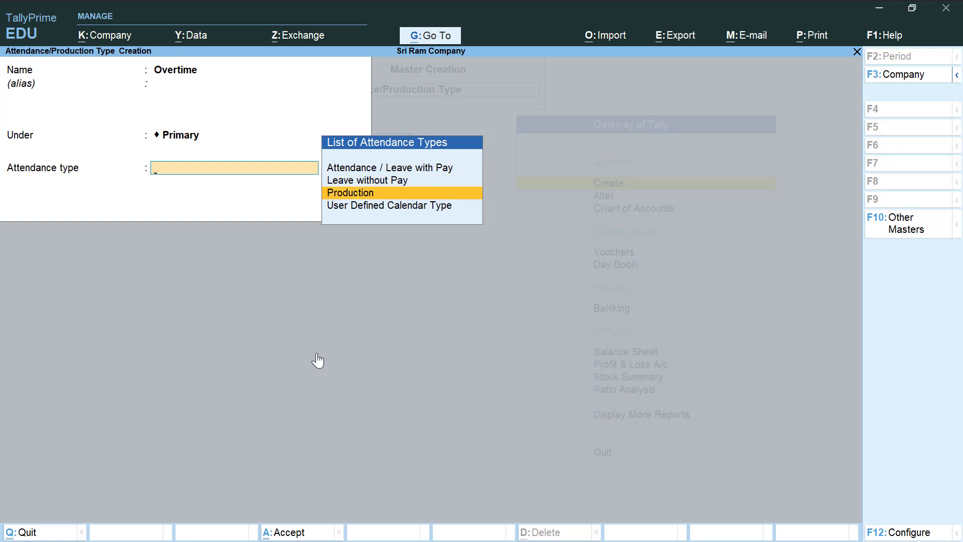
key("Return")
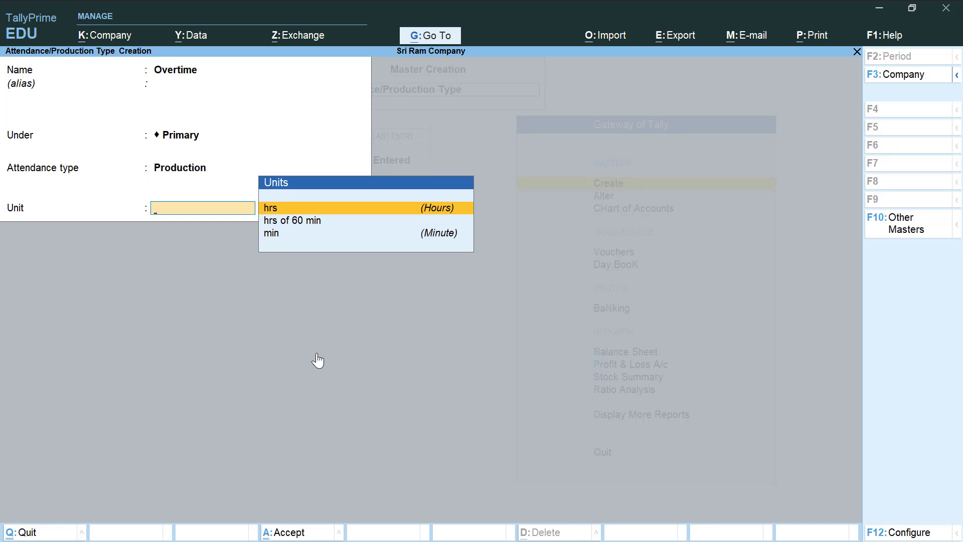
key("Down")
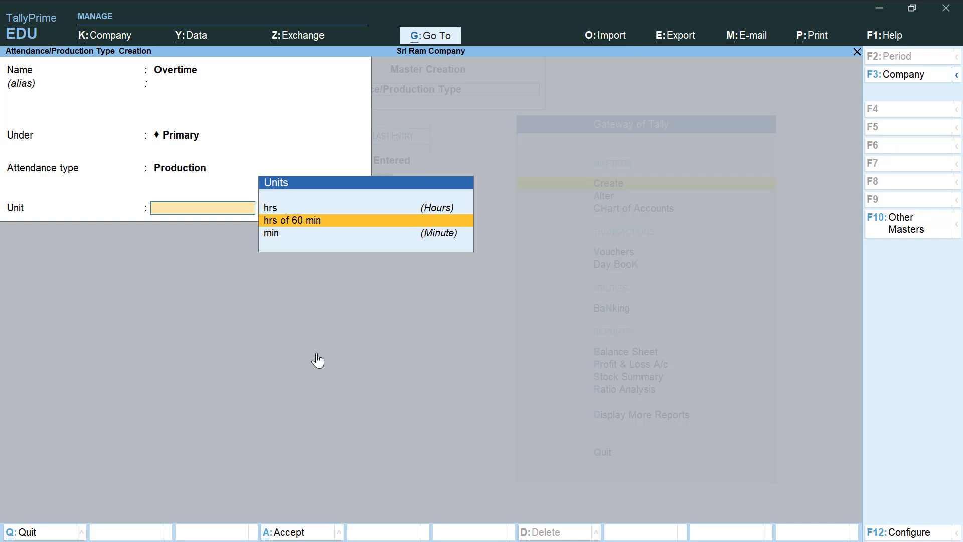
key("Return")
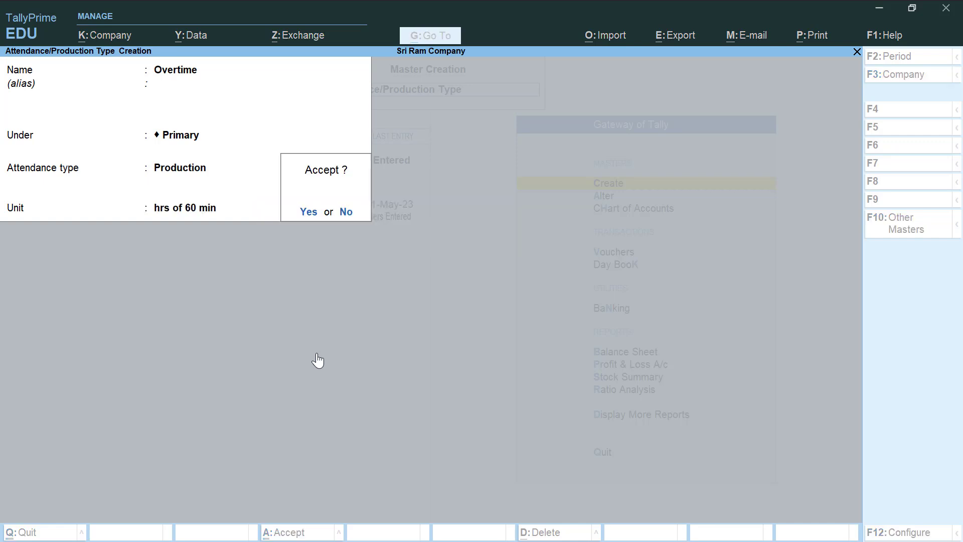
key("Return")
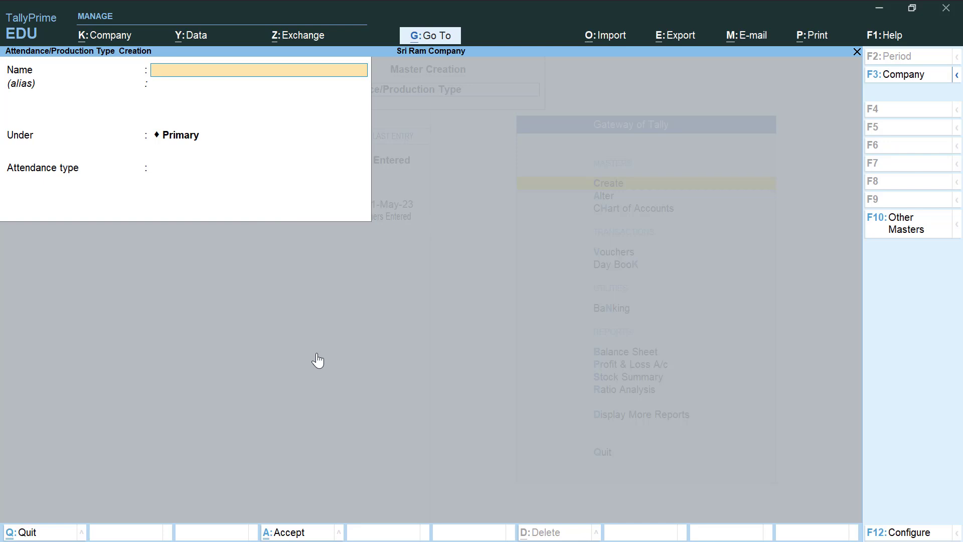
key("Escape")
- Quit attendance type creation and open a blank Pay Head Creation form
key("Return")
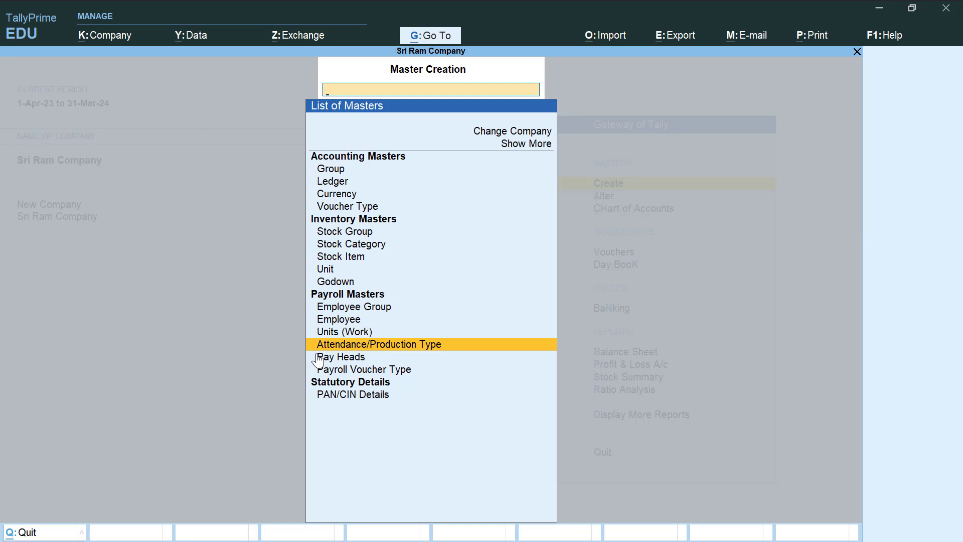
left_click(319, 358)
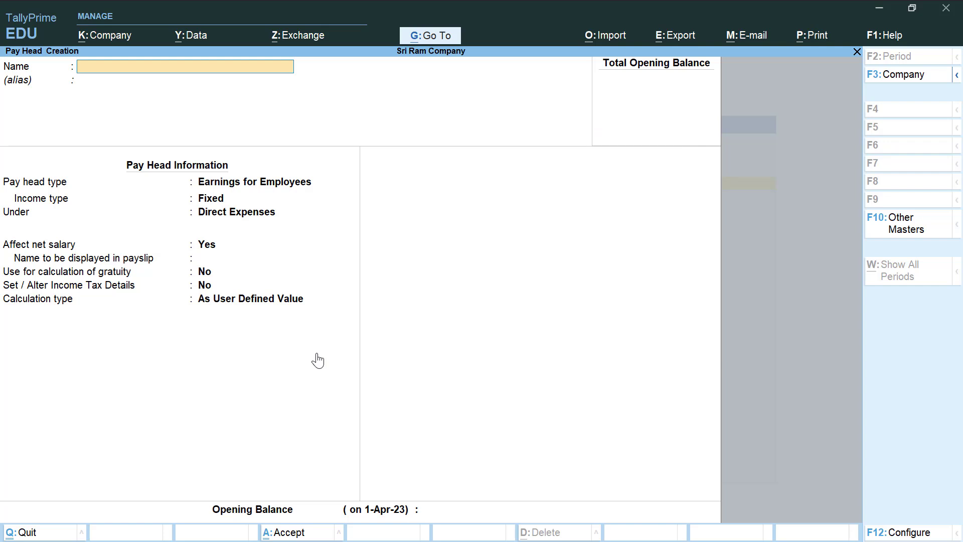
- Create Basic Salary as a fixed employee earning under Indirect Expenses, As User Defined Value
type("Basic Salary")
key("Return")
key("Return")
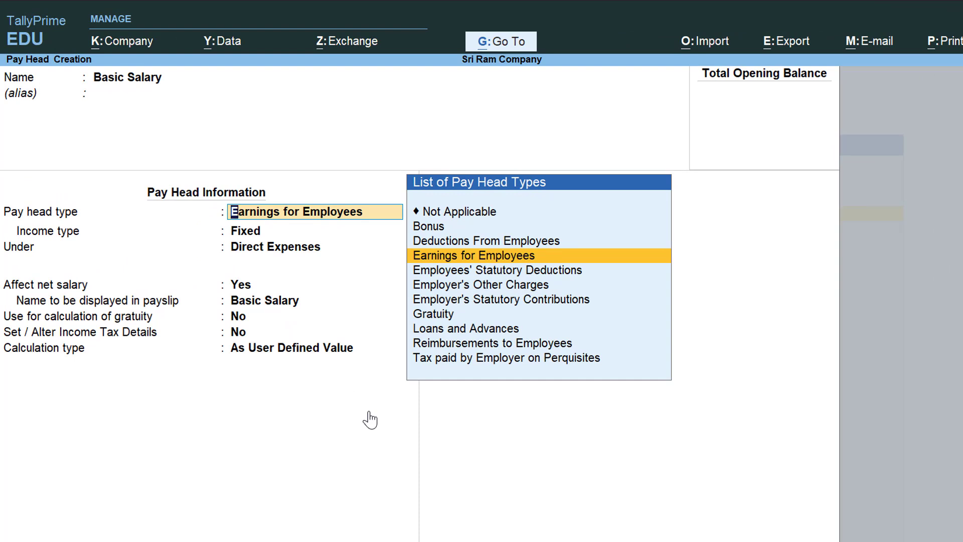
key("Return")
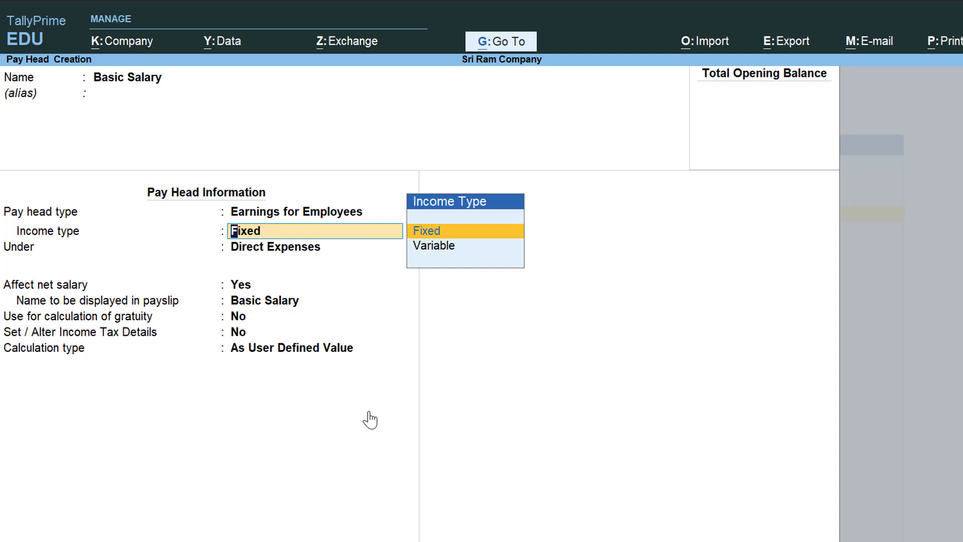
key("Return")
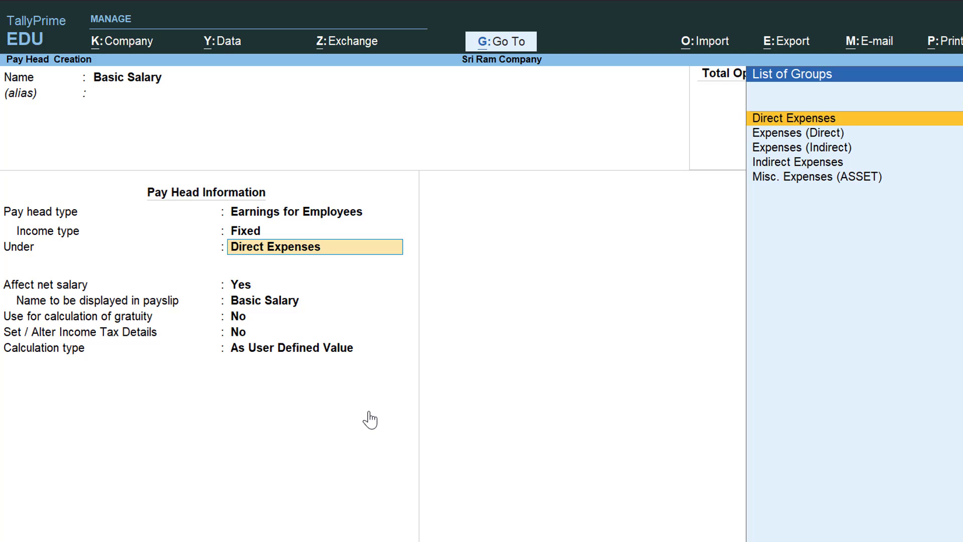
key("Down")
key("Down")
key("Down")
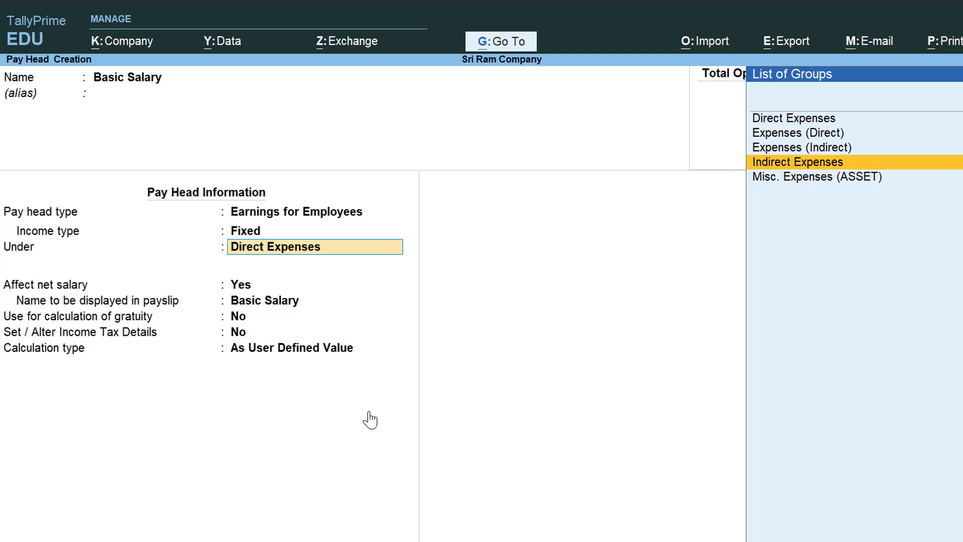
key("Return")
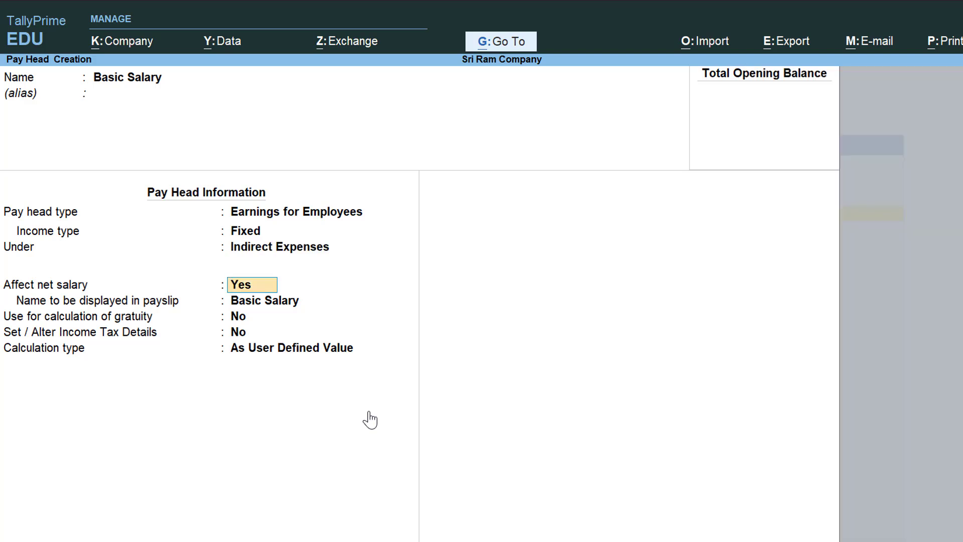
key("Return")
key("Return")
key("Return")
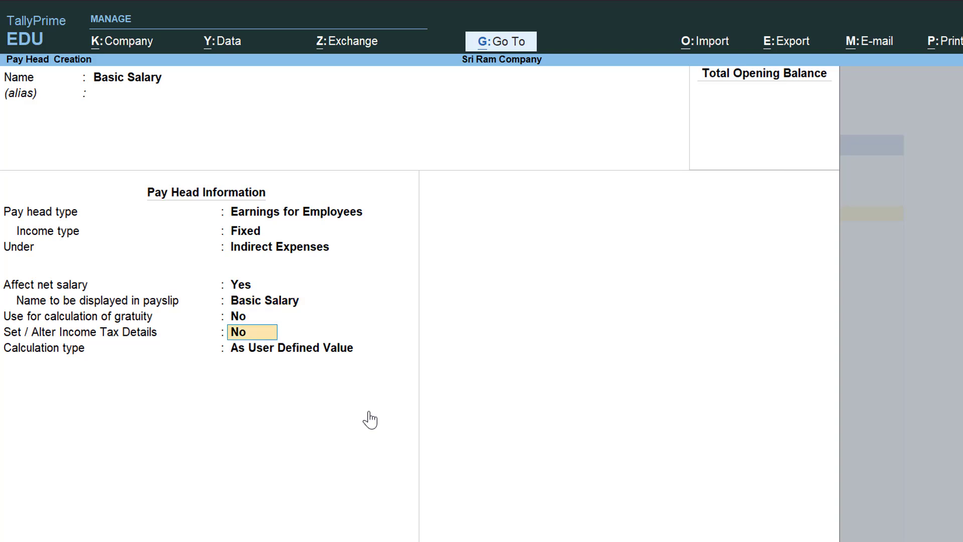
key("Return")
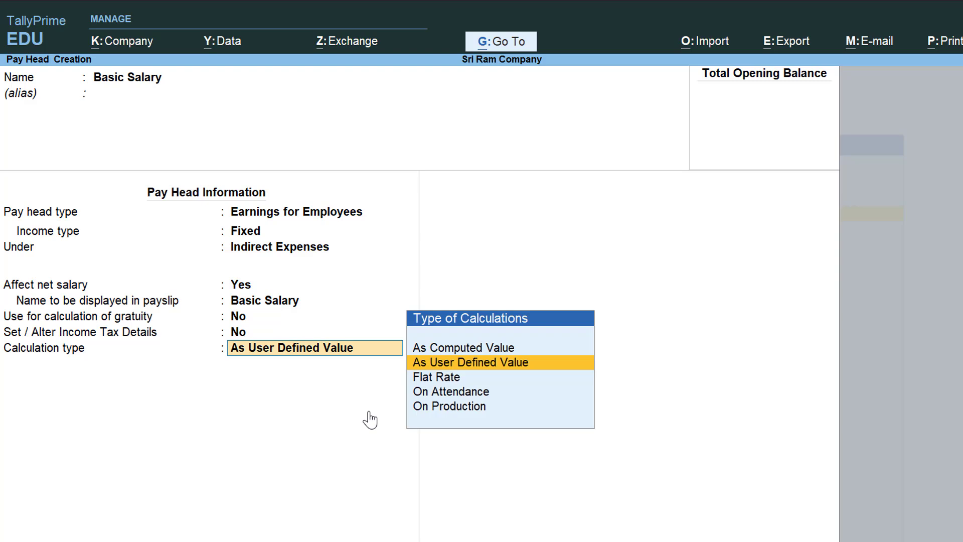
key("Return")
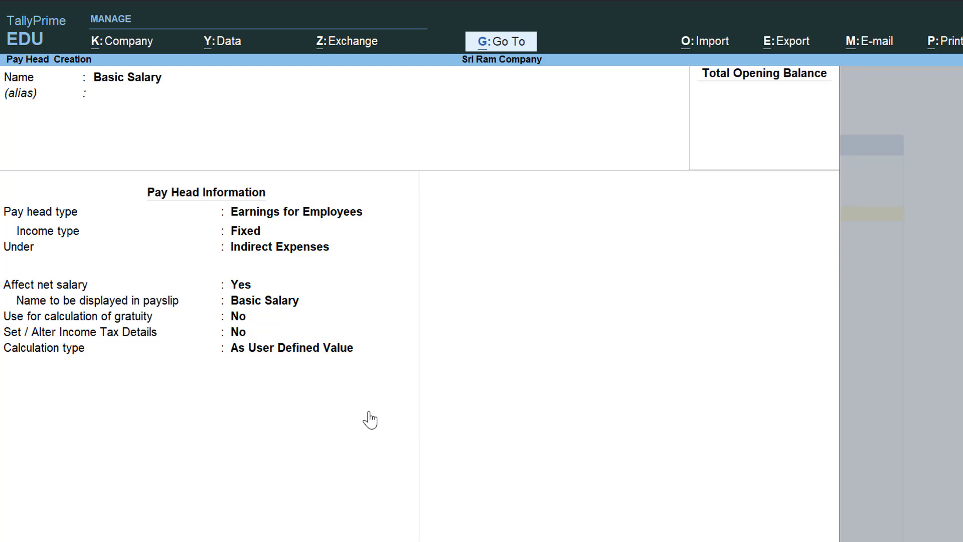
key("Return")
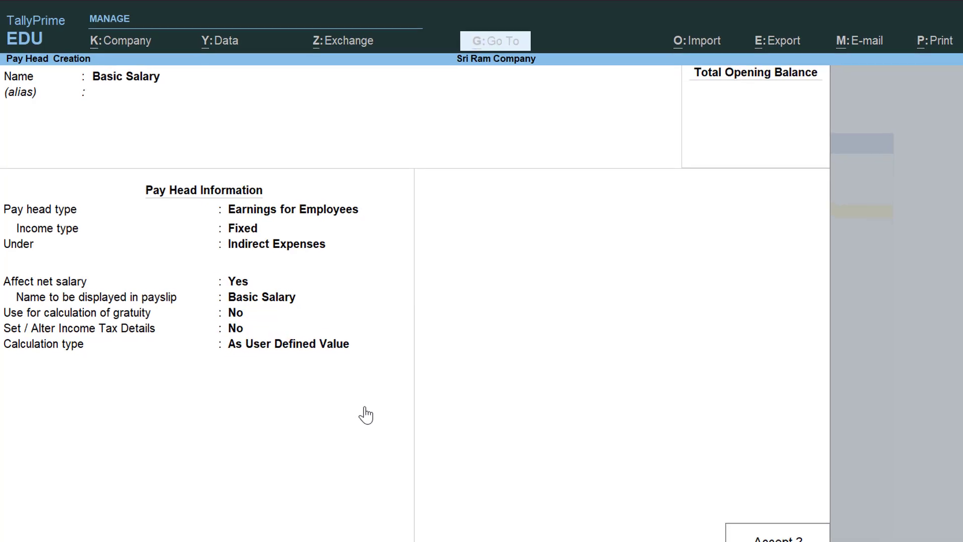
key("Return")
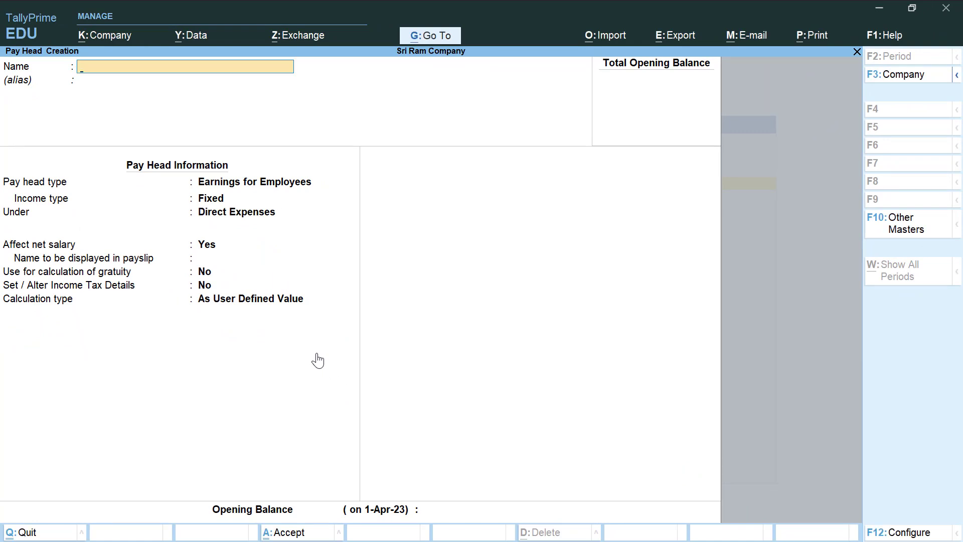
- Name the pay head DA as a fixed employee earning under Indirect Expenses, As Computed Value
type("DA")
key("Return")
key("Return")
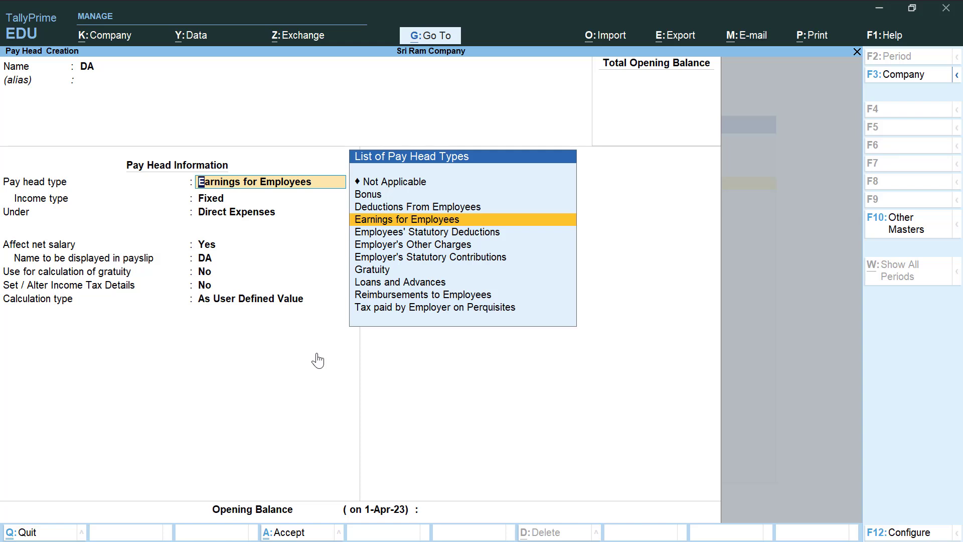
key("Return")
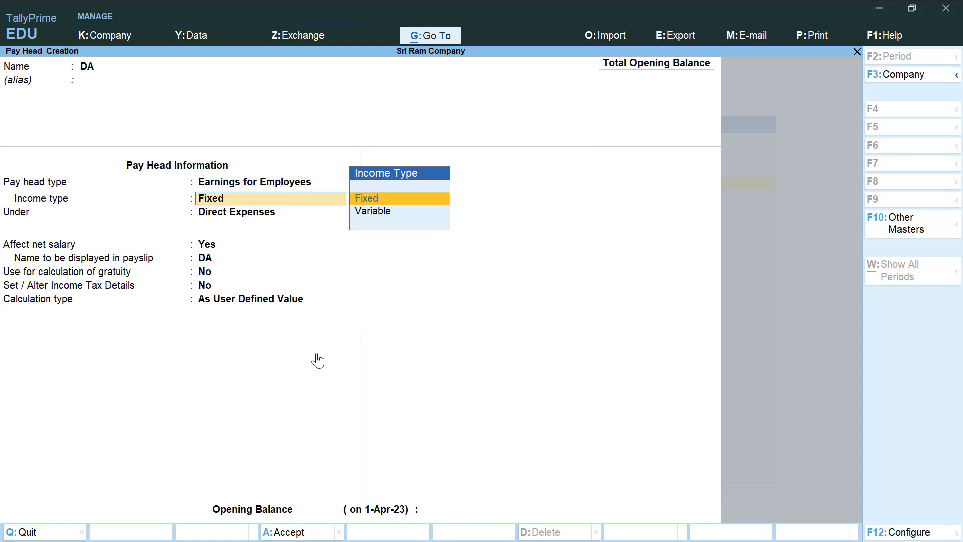
key("Return")
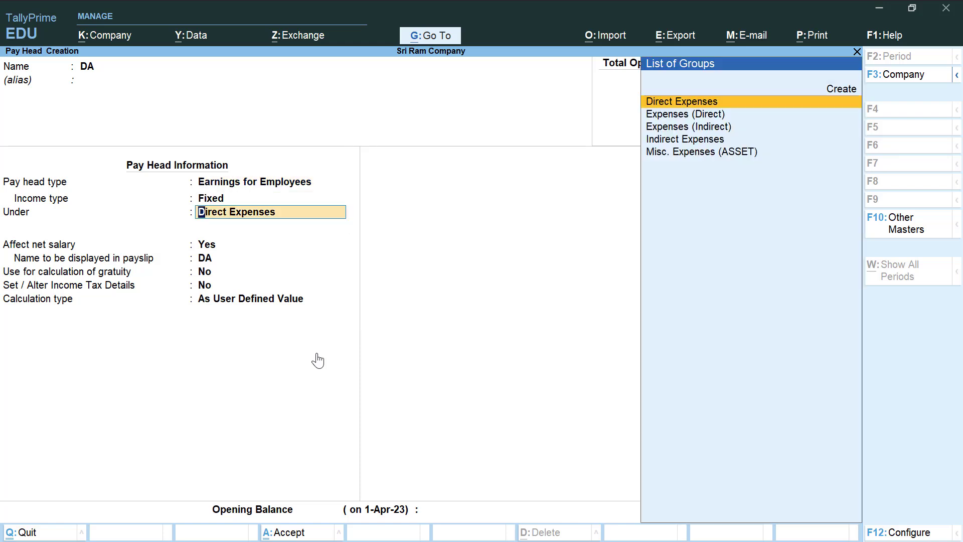
key("Down")
key("Down")
key("Down")
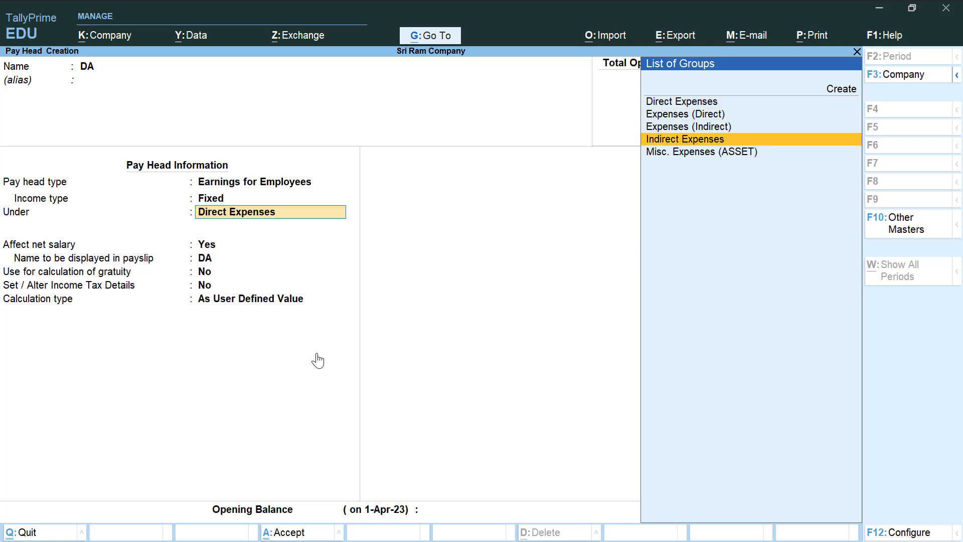
key("Return")
key("Return")
key("Return")
key("Return")
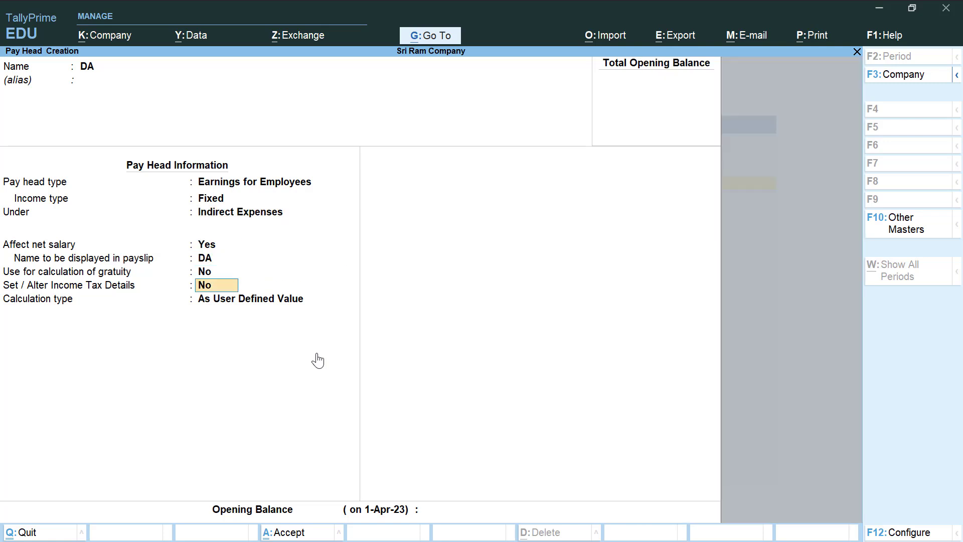
key("Return")
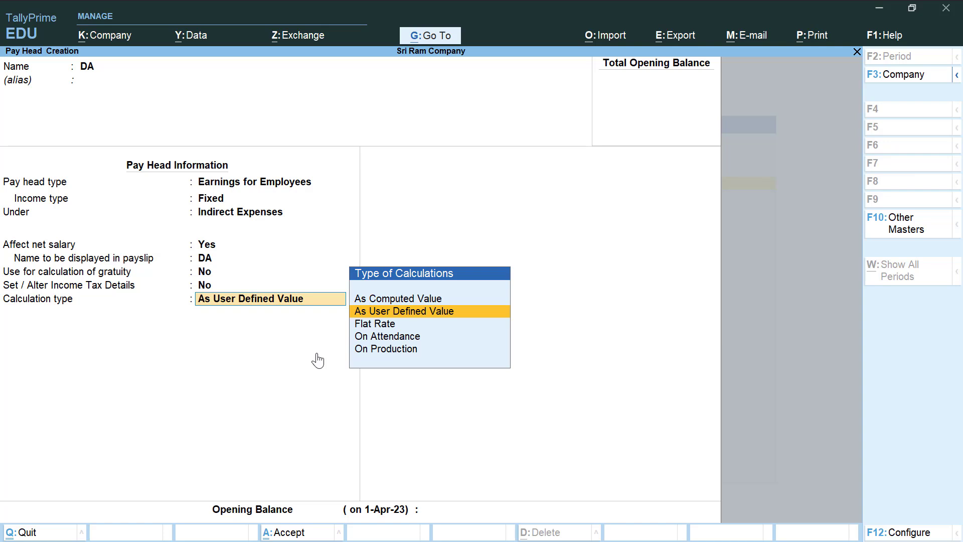
key("Up")
- Give DA Normal Rounding and compute it on a specified formula of Basic Salary
key("Return")
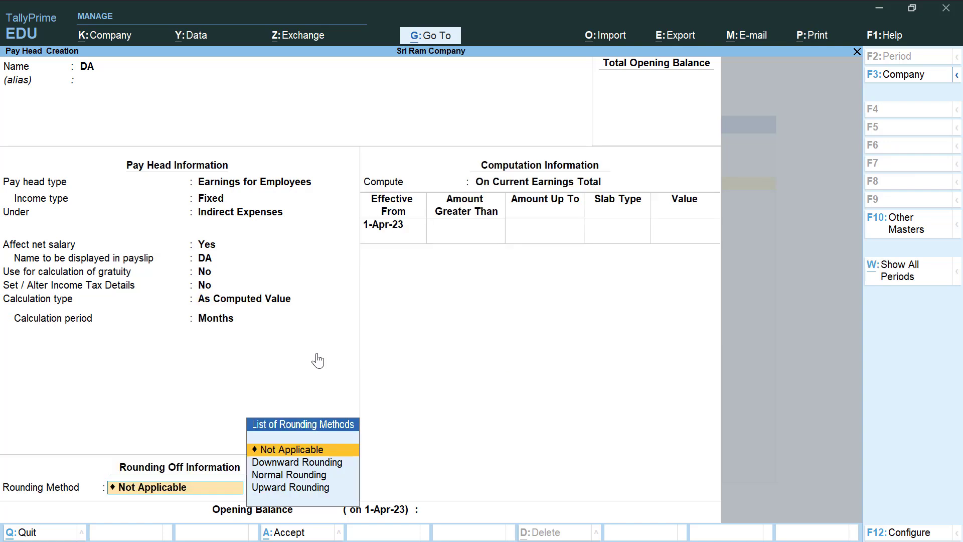
key("Down")
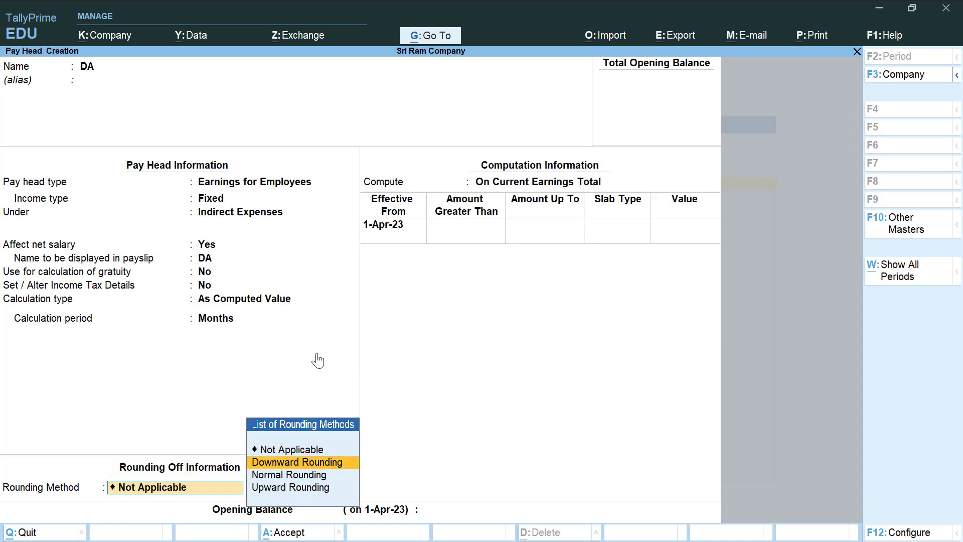
key("Down")
key("Return")
key("Return")
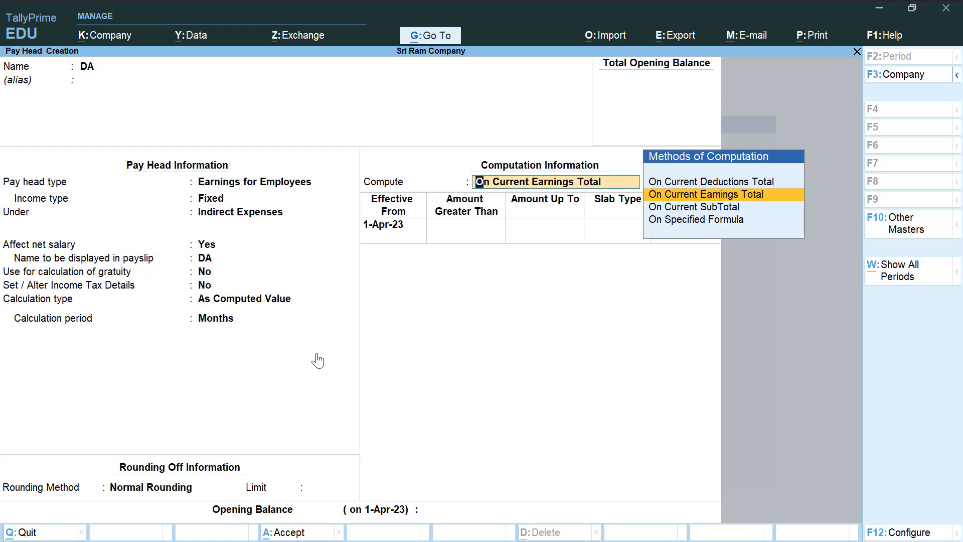
key("Down")
key("Down")
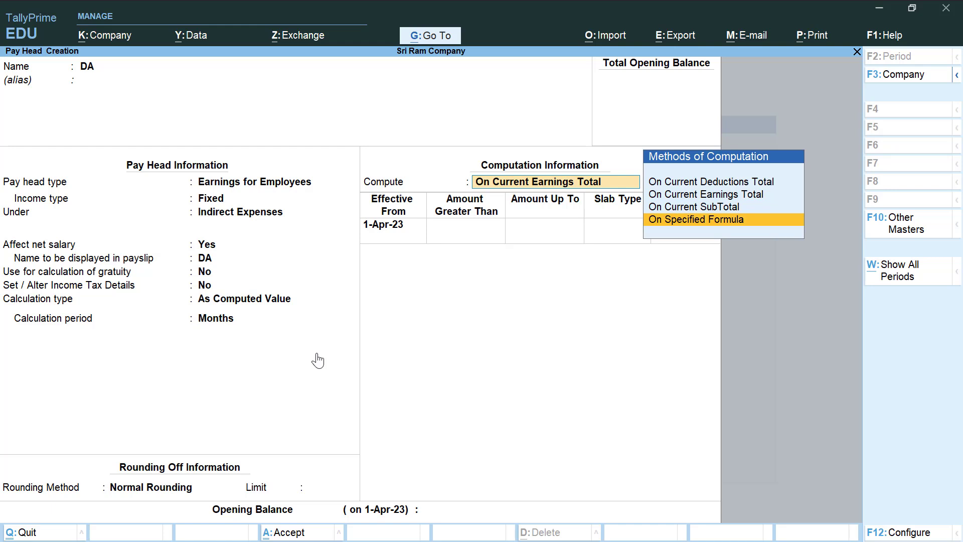
key("Return")
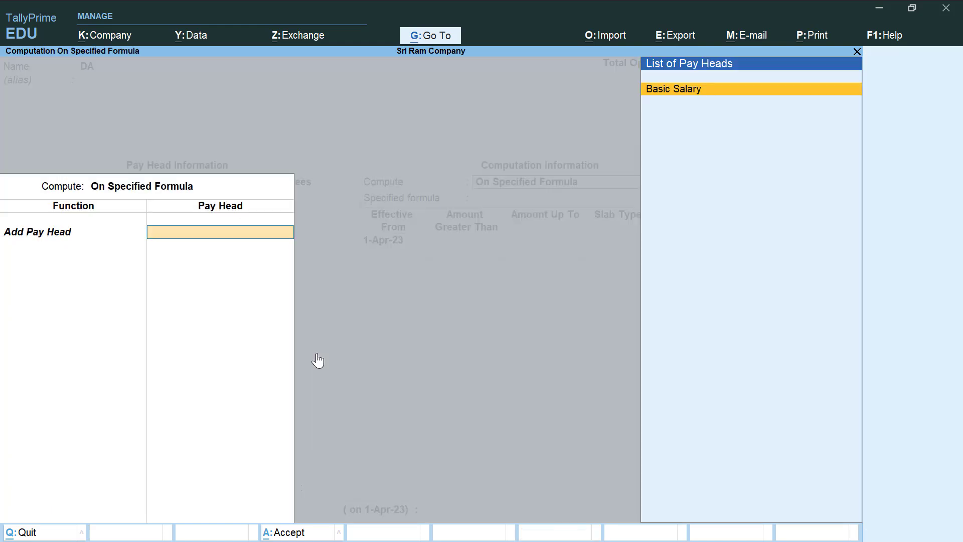
key("Return")
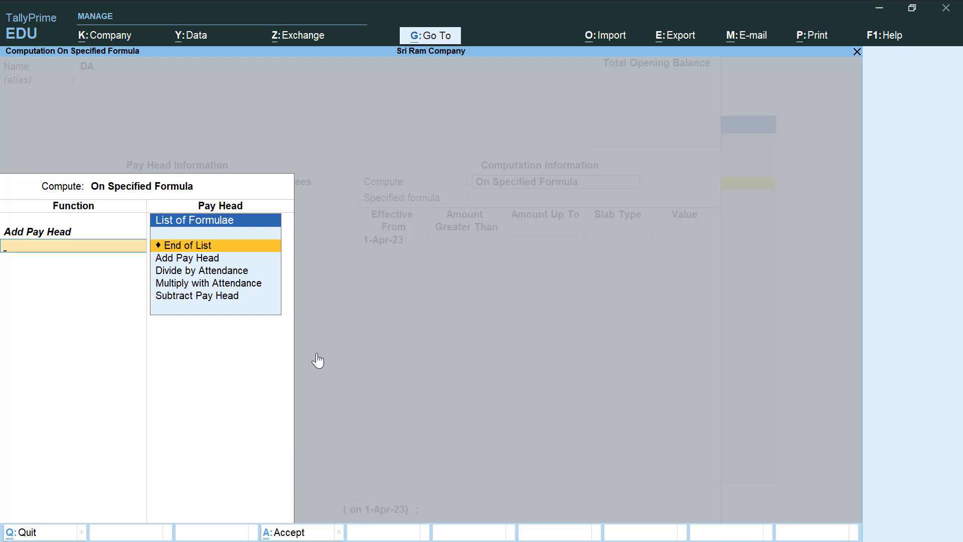
key("Return")
key("Return")
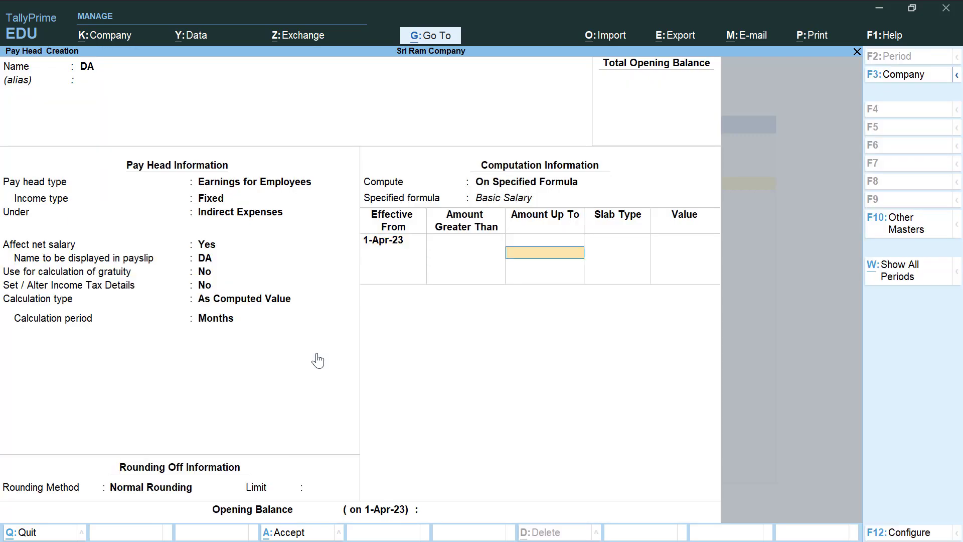
- Enter DA slabs of 5% up to 30,000 and 6% above, and finish the form
type("0000")
key("Return")
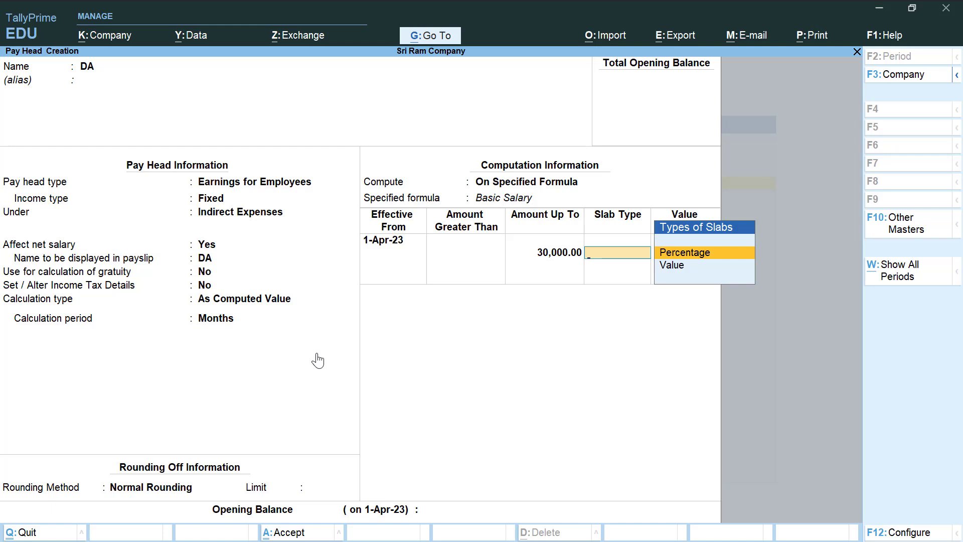
key("Return")
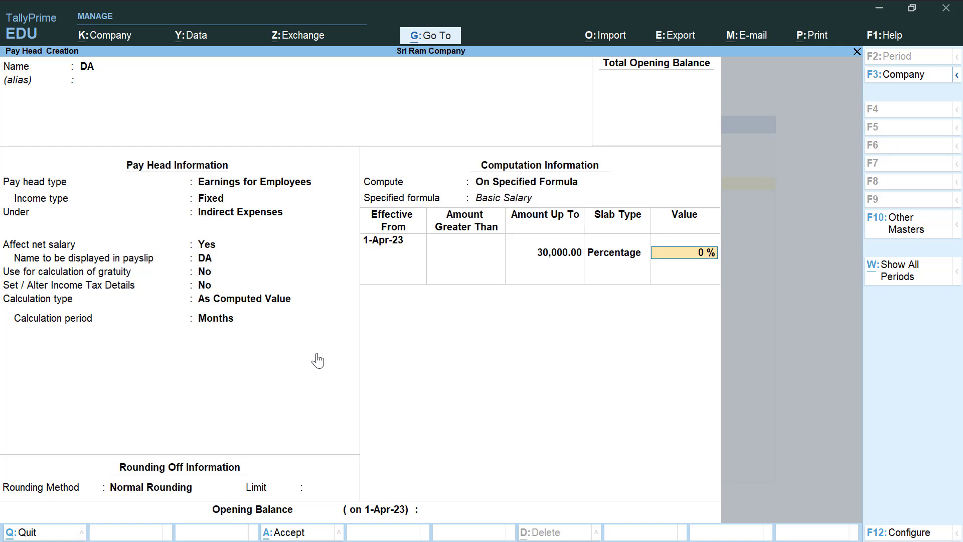
type("5")
key("Return")
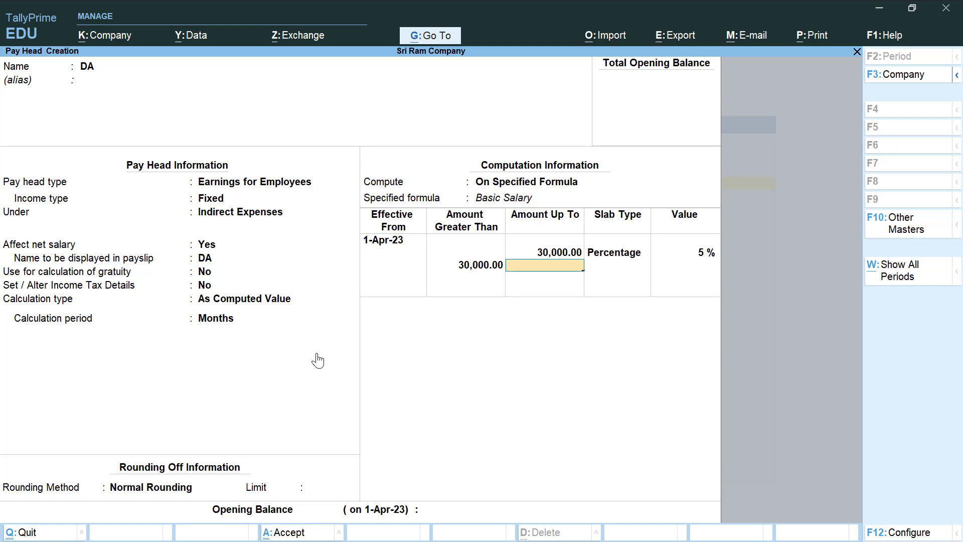
key("Return")
key("Return")
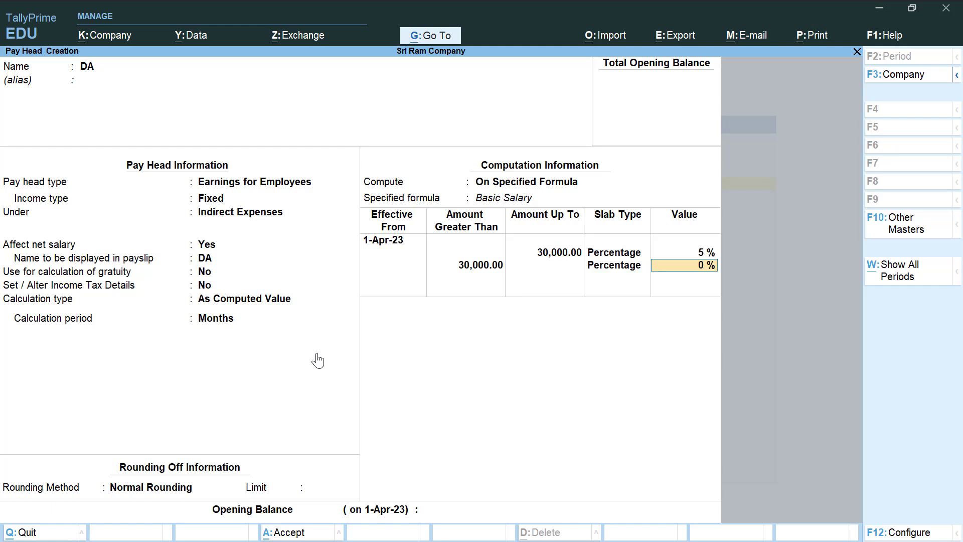
type("6")
key("Return")
key("Return")
key("Return")
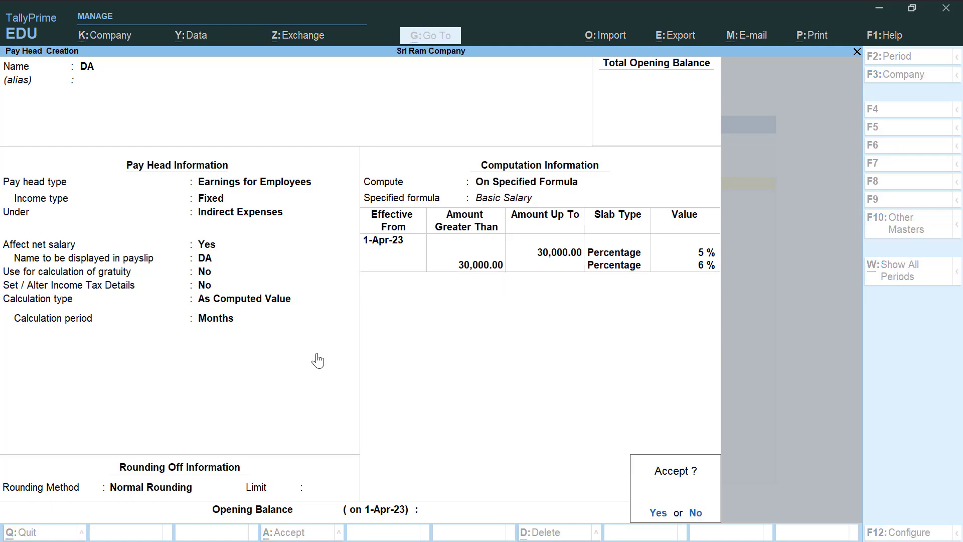
key("Return")
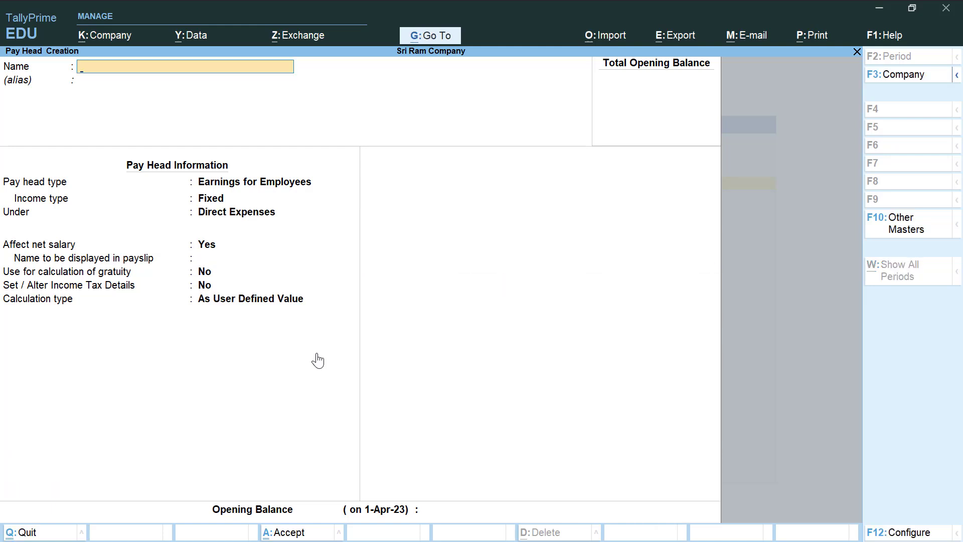
- Name the pay head TA, an employee earning under Indirect Expenses, As Computed Value, Normal Rounding
type("TA")
key("Return")
key("Return")
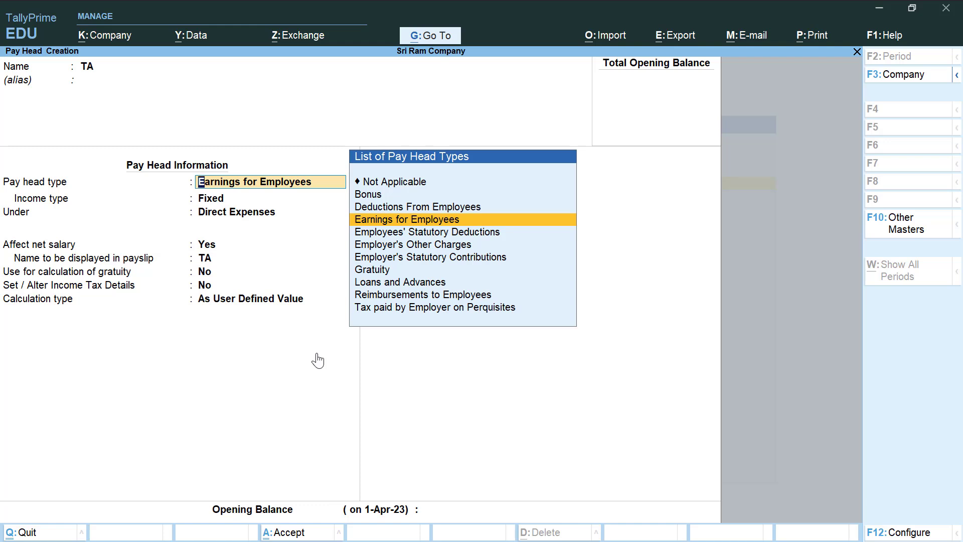
key("Return")
key("Return")
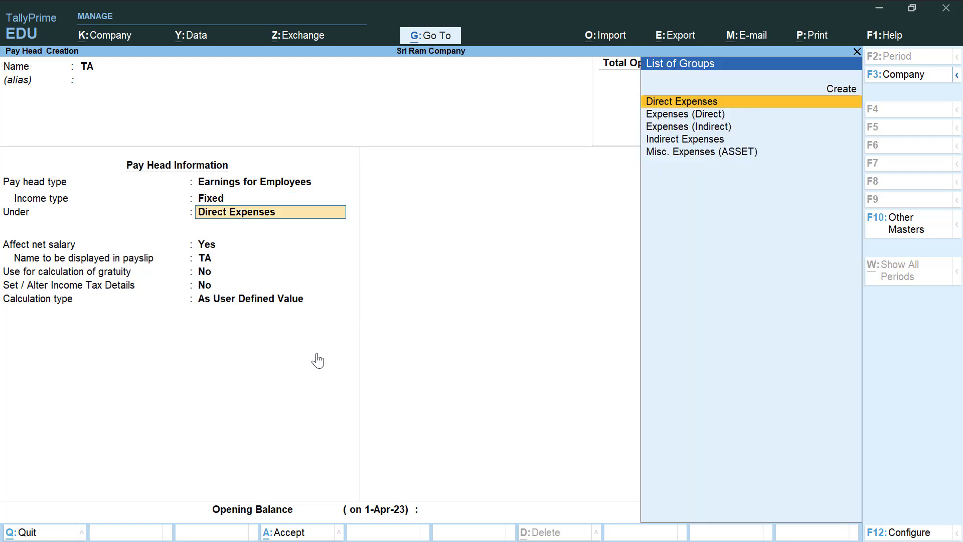
key("Down")
key("Down")
key("Down")
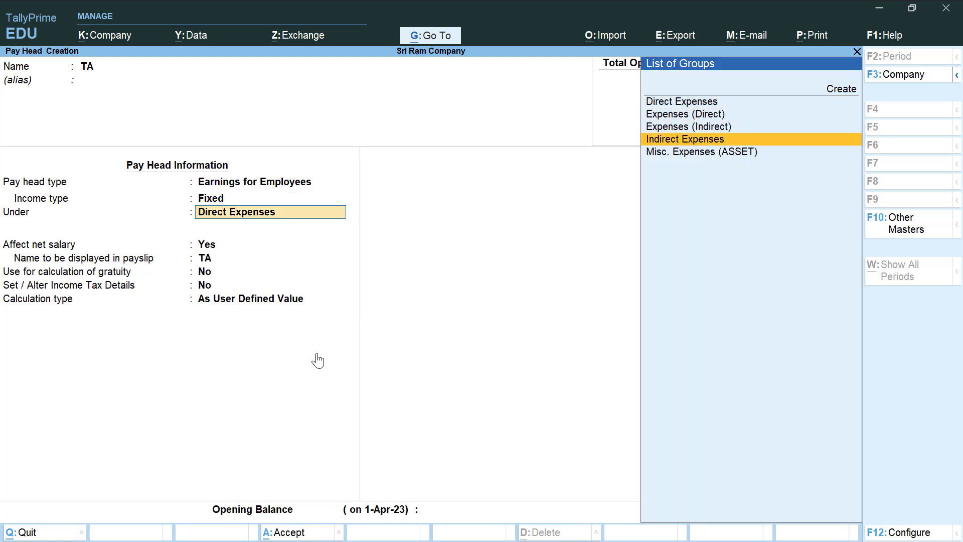
key("Return")
key("Return")
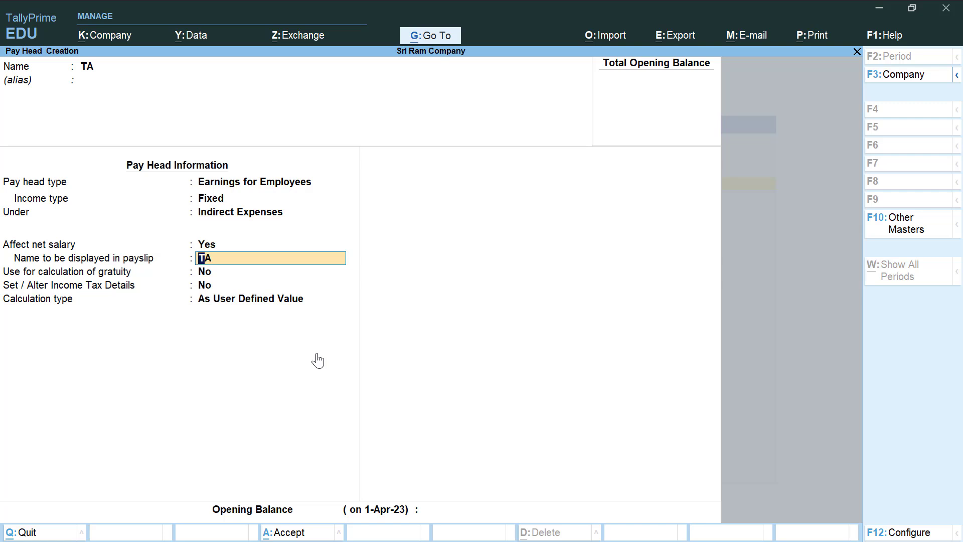
key("Return")
key("Return")
key("Return")
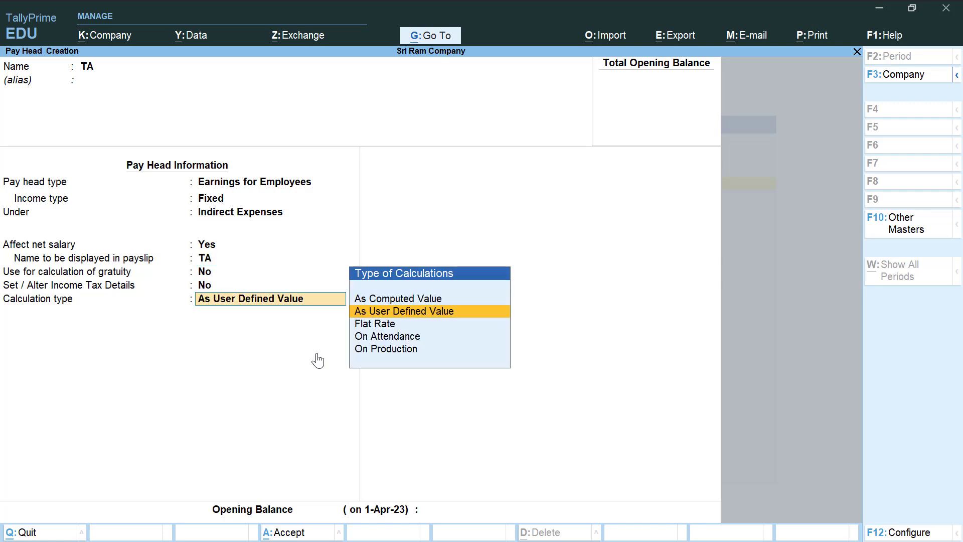
key("Up")
key("Return")
key("Return")
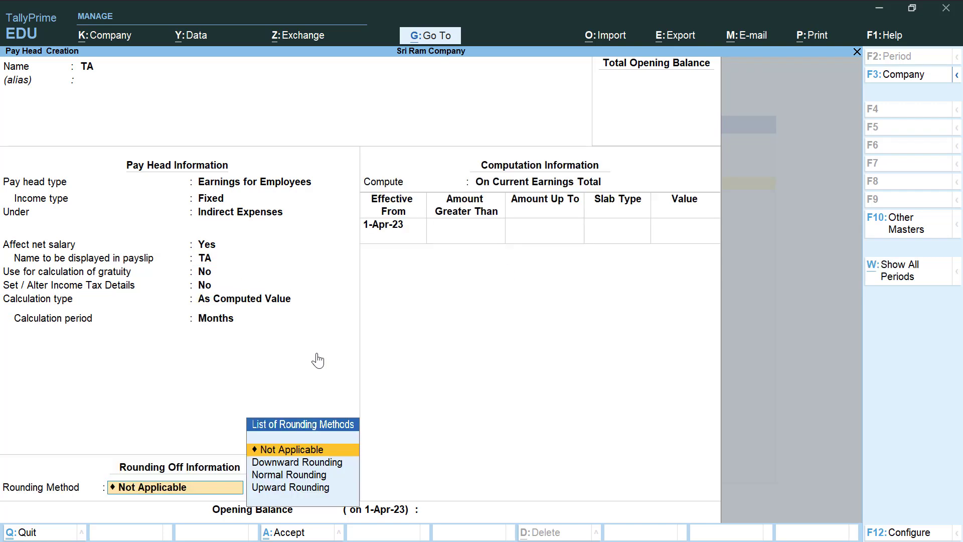
key("Down")
key("Down")
key("Return")
key("Return")
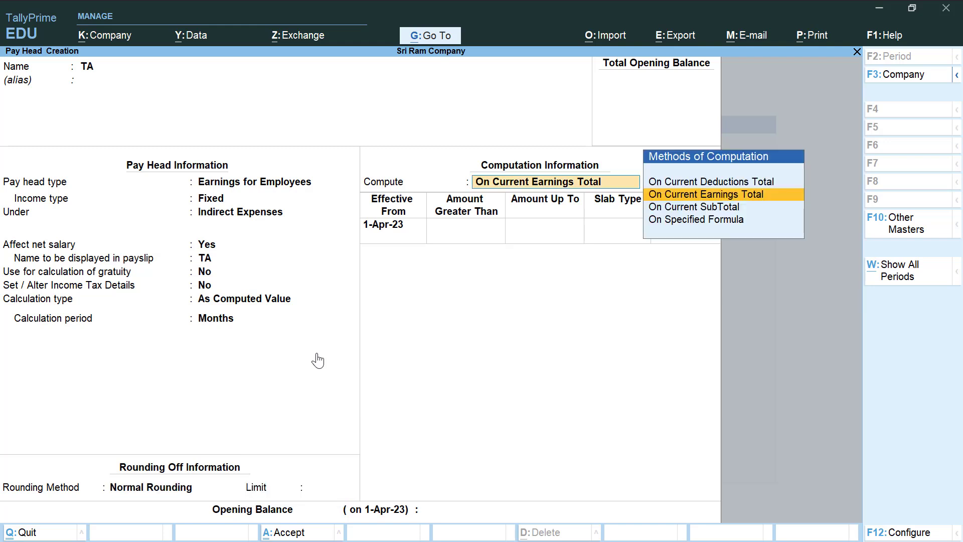
key("Down")
key("Down")
- Compute TA on a specified formula using Basic Salary only
key("Return")
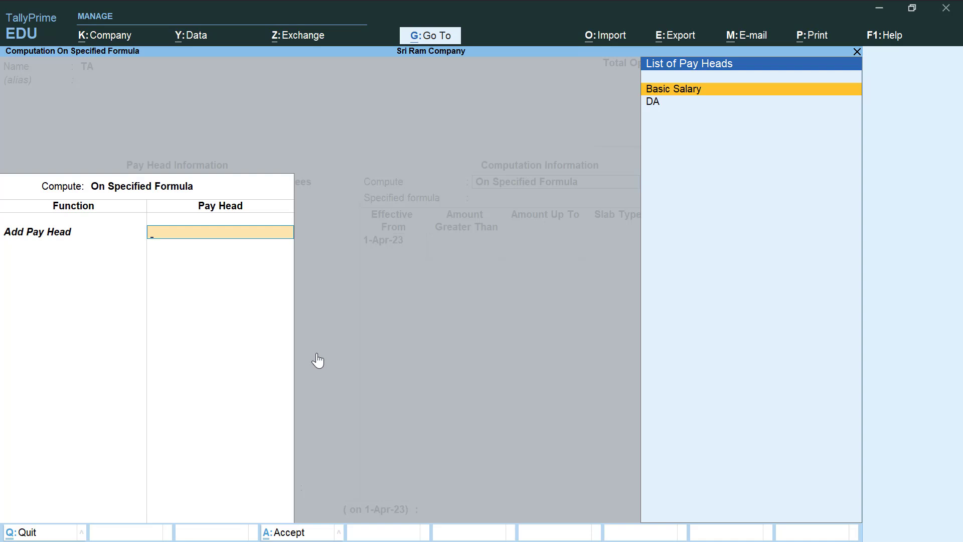
key("Return")
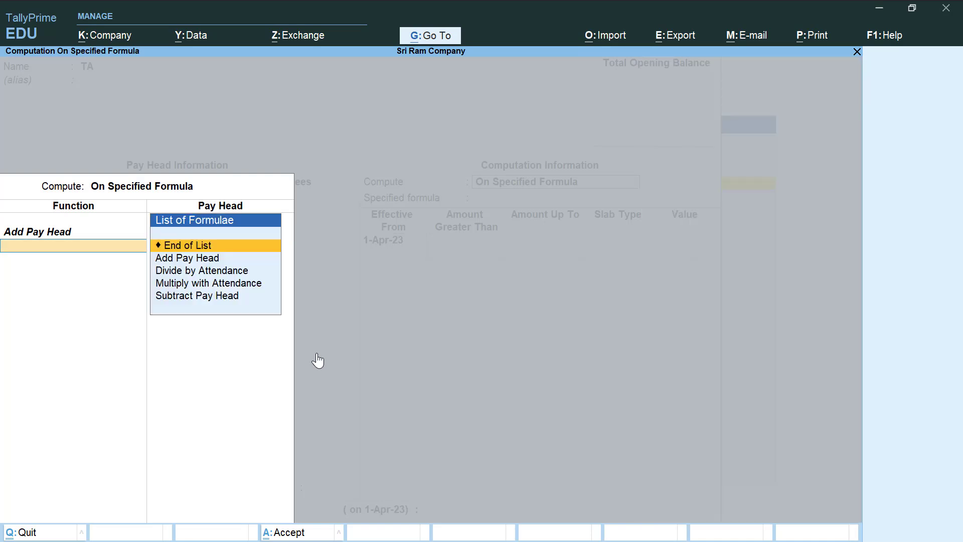
key("Return")
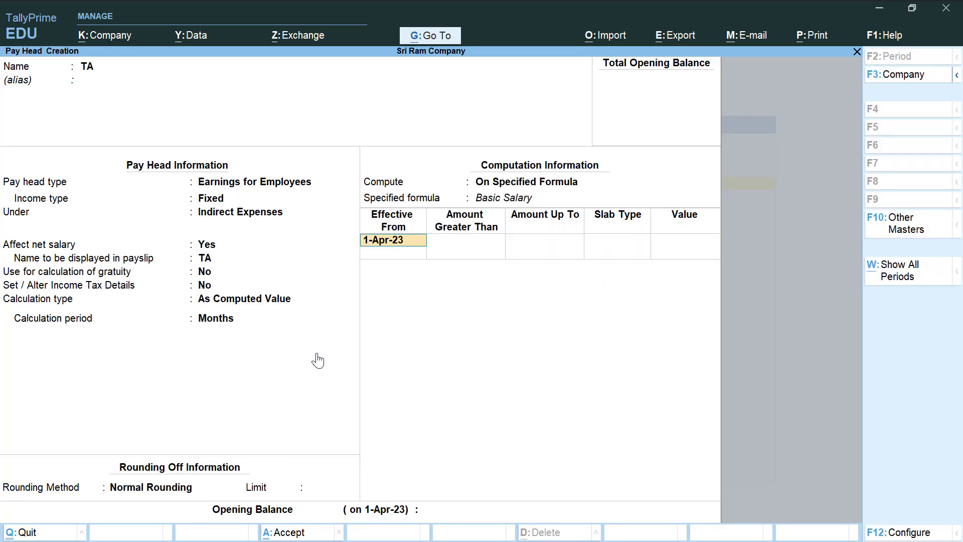
key("Return")
- Enter TA slabs of 5% up to 30,000 and 6% above, then save TA
type("30000")
key("Return")
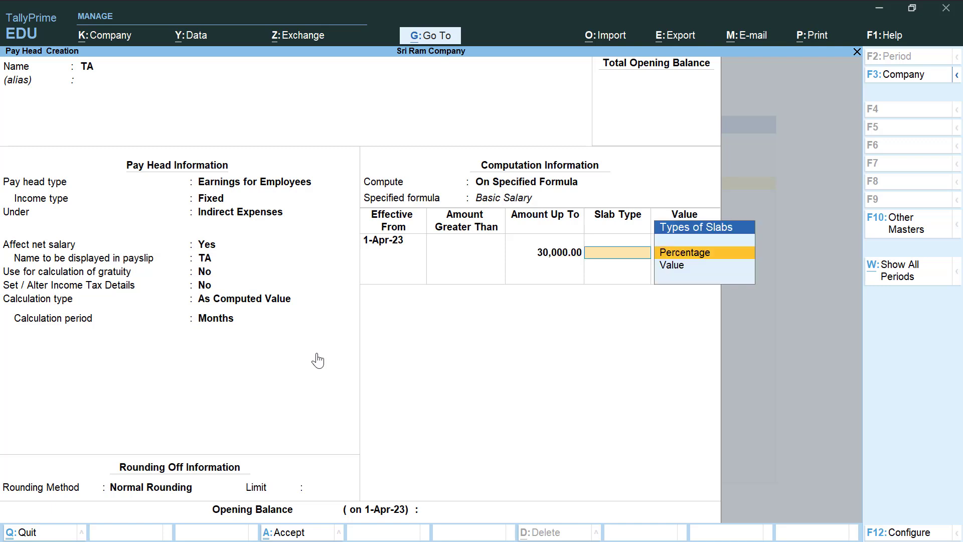
key("Return")
type("5")
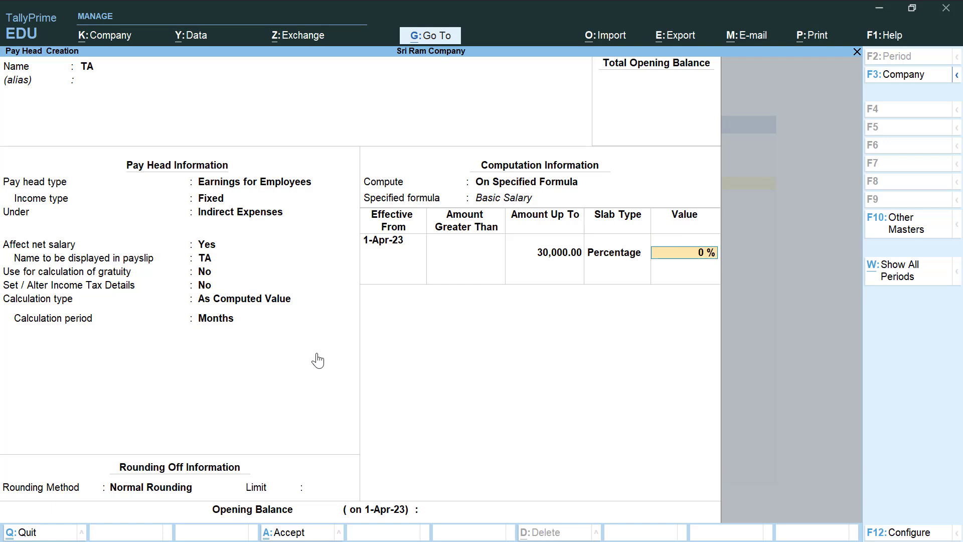
key("Return")
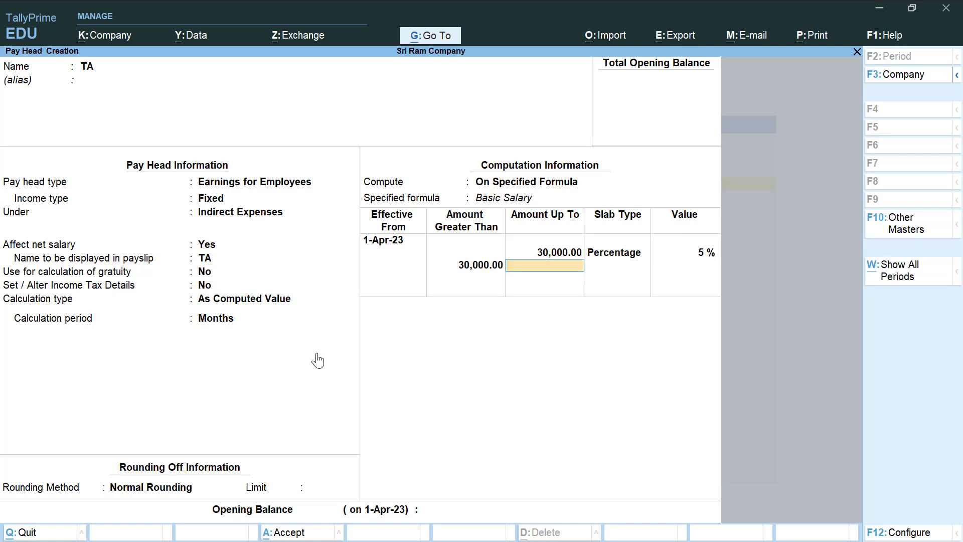
key("Return")
key("Return")
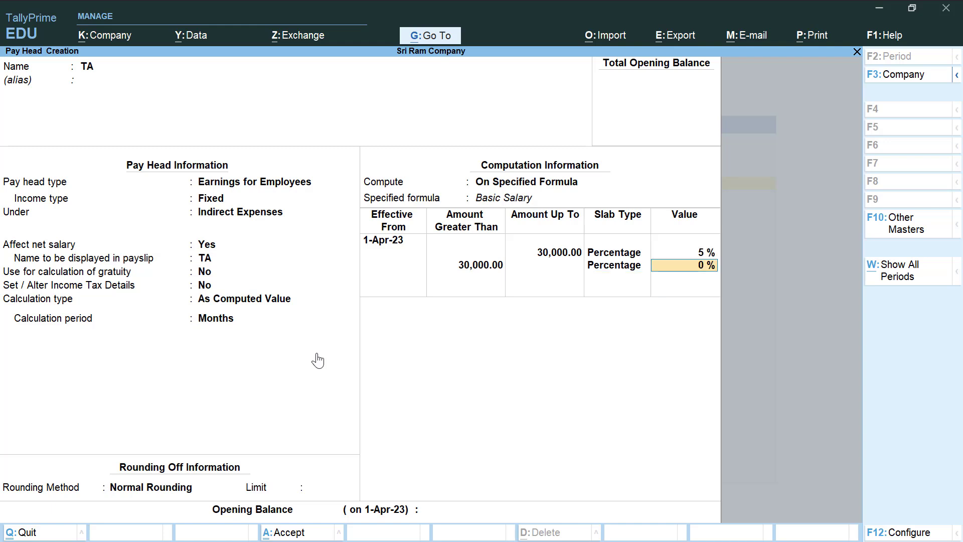
type("6")
key("Return")
key("Return")
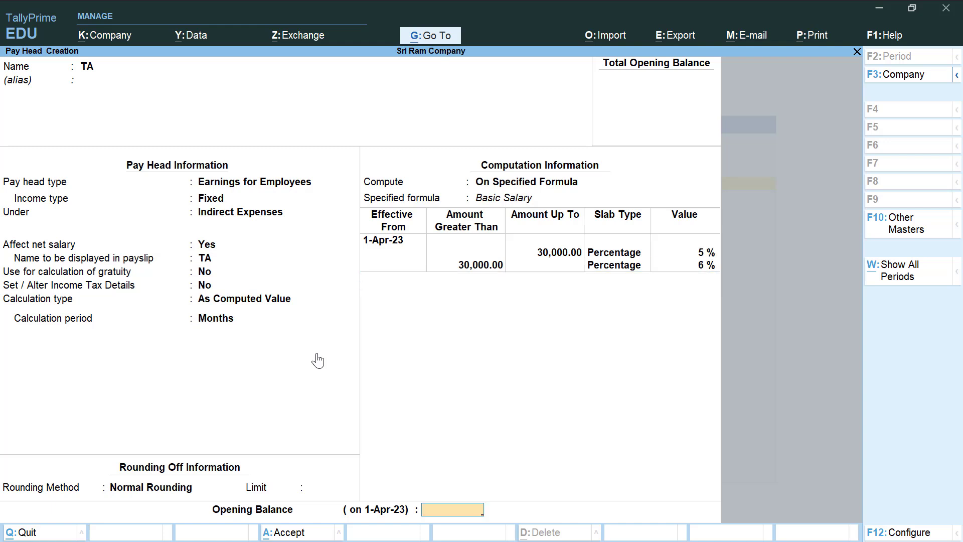
key("Return")
key("Return")
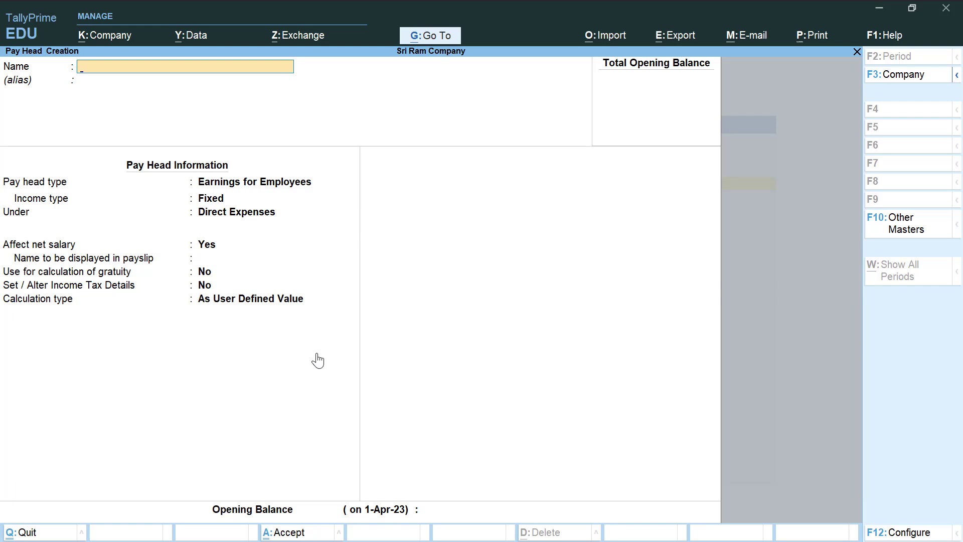
- Name the pay head HRA as a fixed employee earning under Indirect Expenses, As Computed Value
type("HRA")
key("Return")
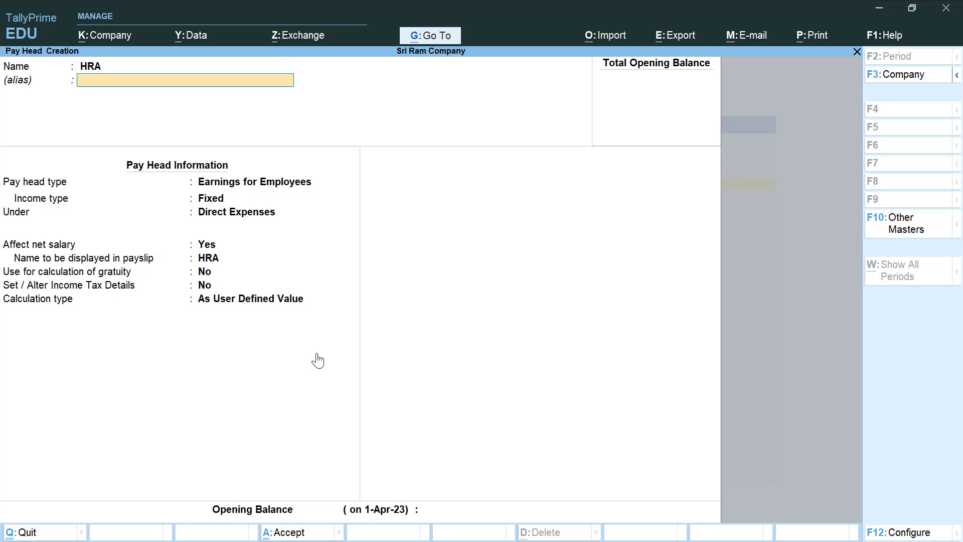
key("Return")
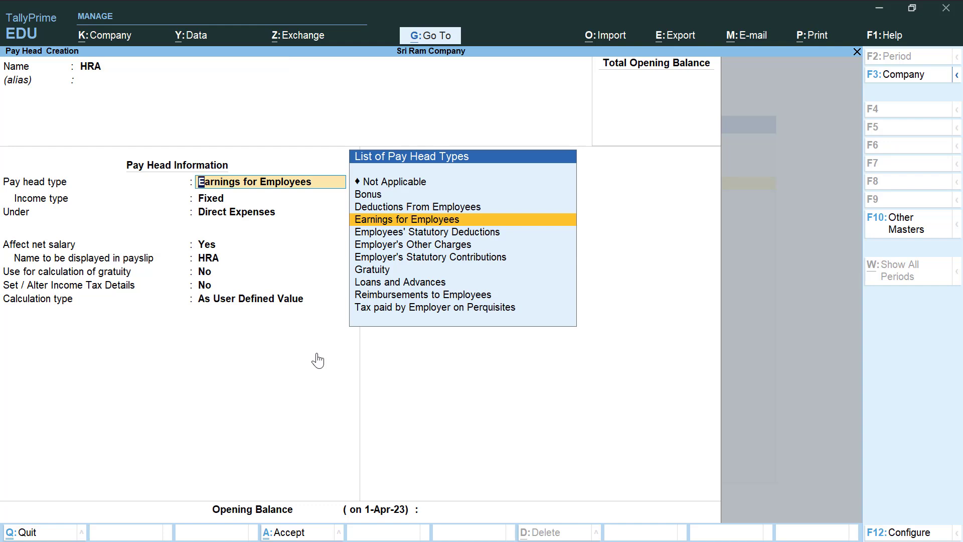
key("Return")
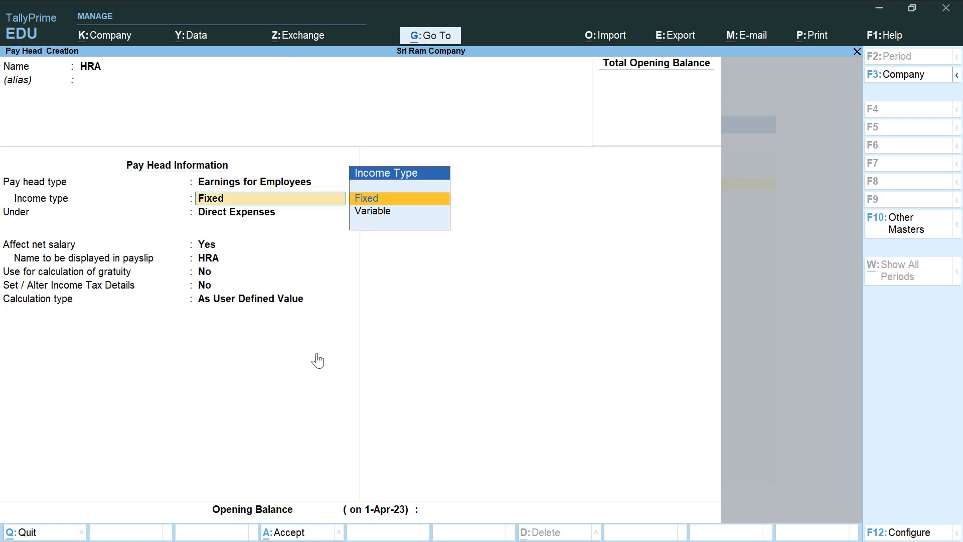
key("Return")
key("Down")
key("Down")
key("Down")
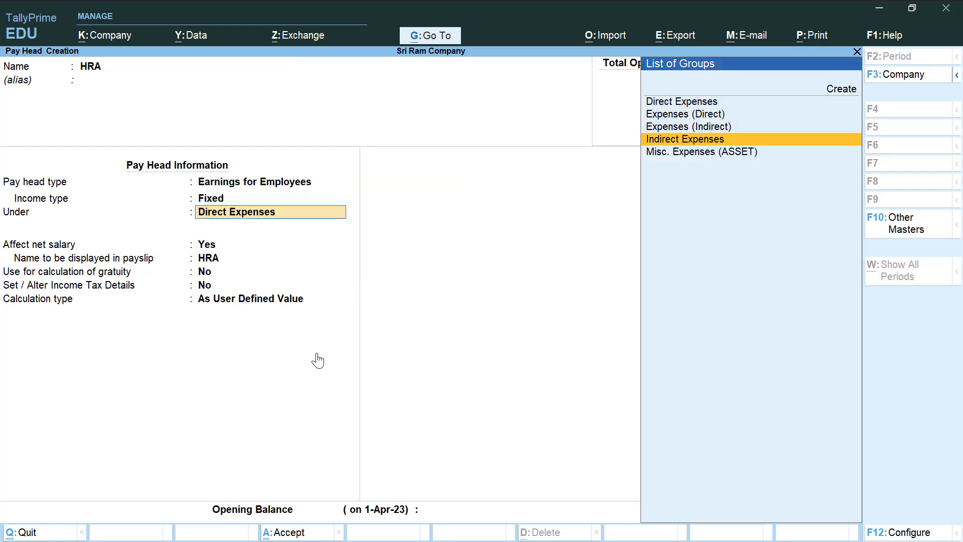
key("Return")
key("Return")
key("Return")
key("Return")
key("Return")
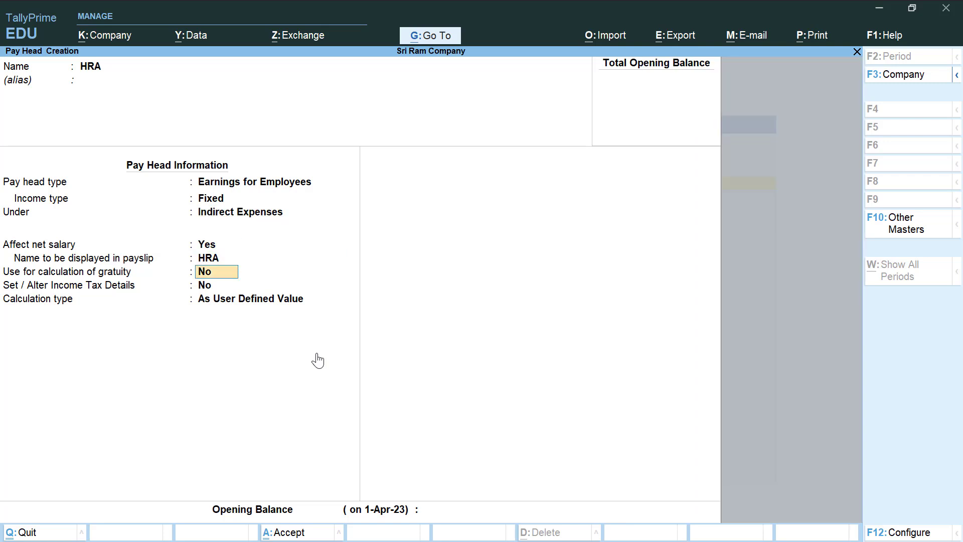
key("Up")
key("Return")
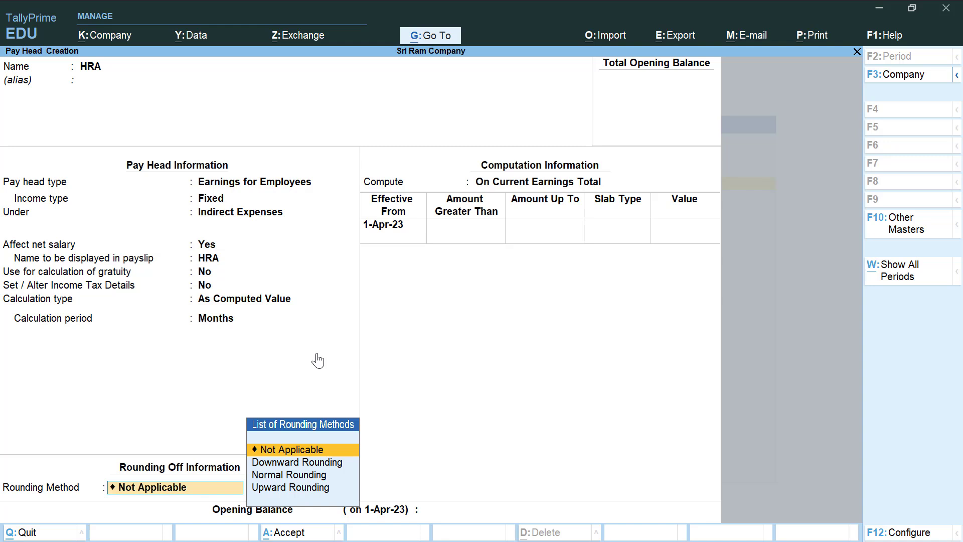
- Give HRA Normal Rounding and compute it on a specified formula of Basic Salary
key("Down")
key("Down")
key("Return")
key("Return")
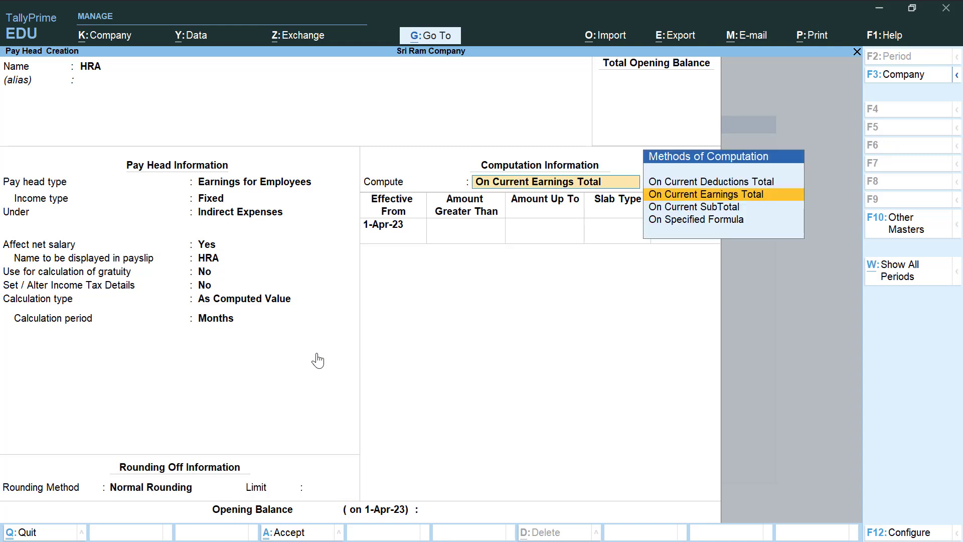
key("Down")
key("Down")
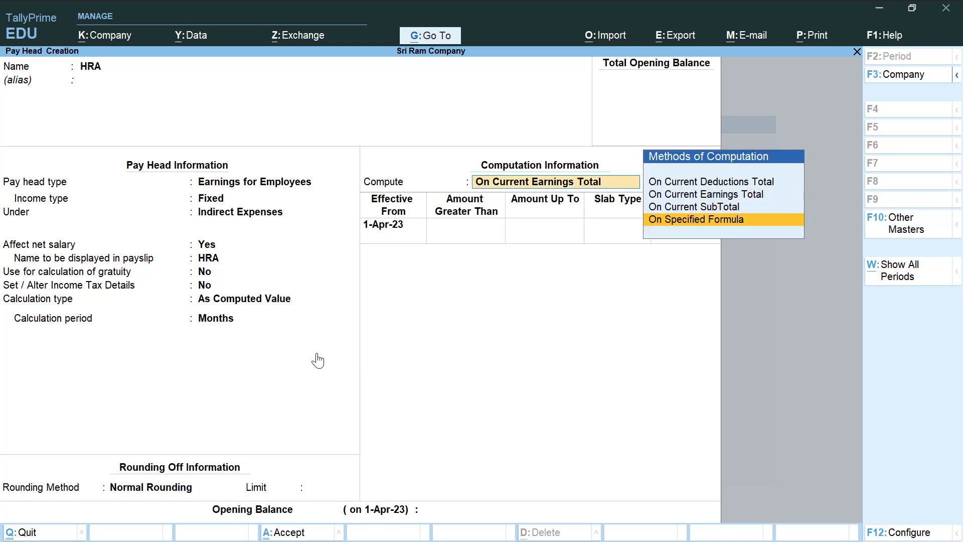
key("Return")
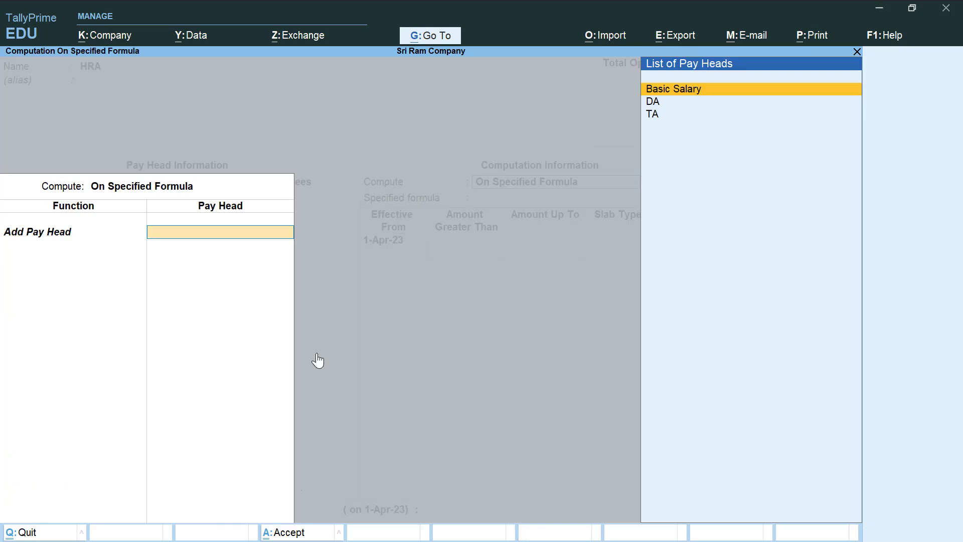
key("Return")
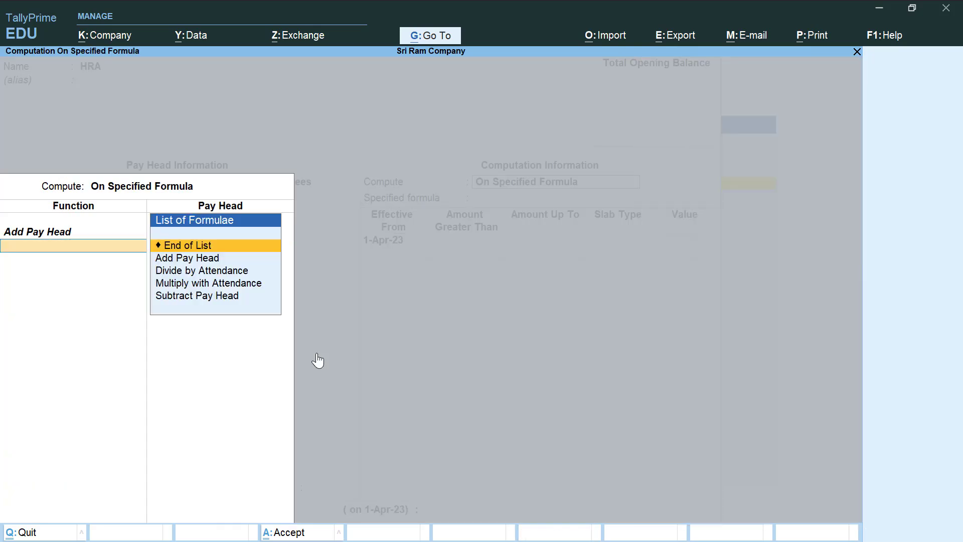
key("Return")
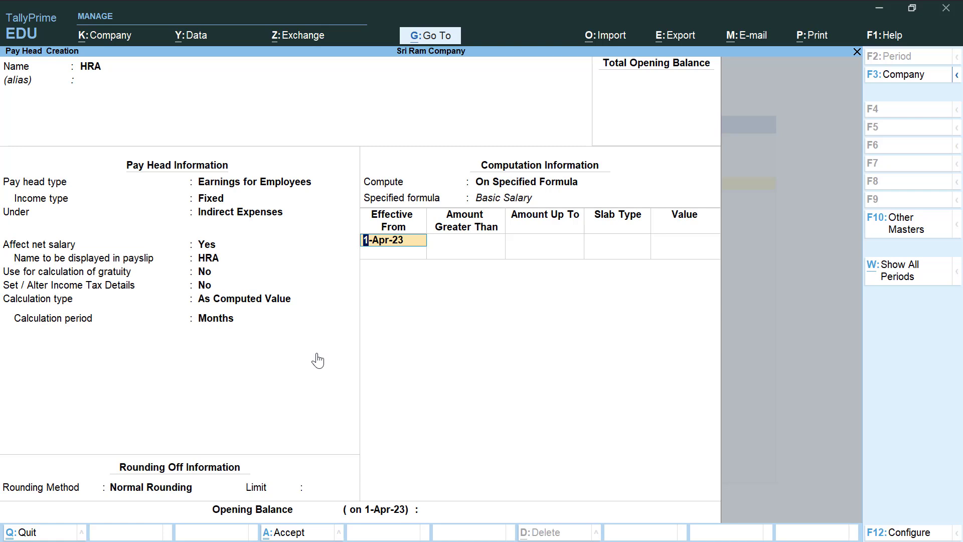
- Set an unlimited HRA slab as a flat value of 1,000 and save HRA
key("Return")
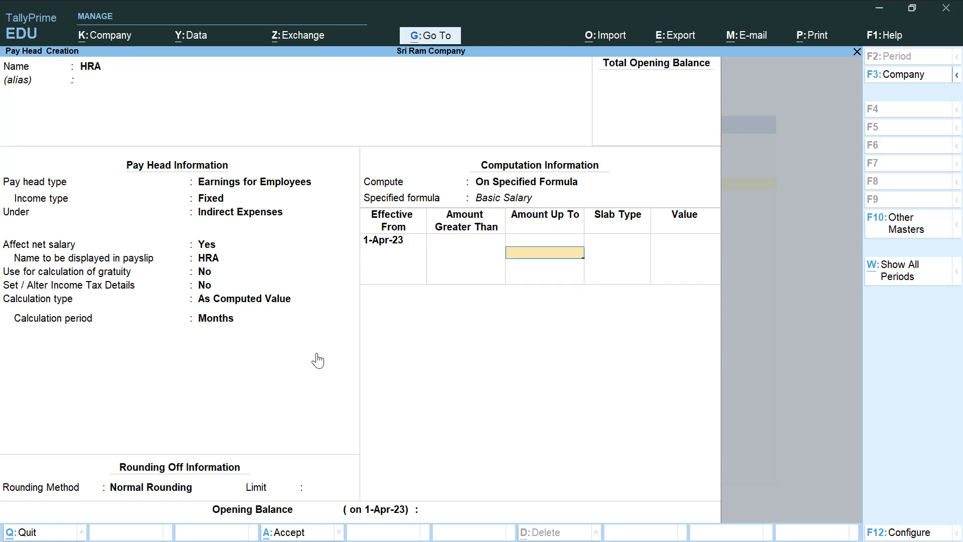
key("Return")
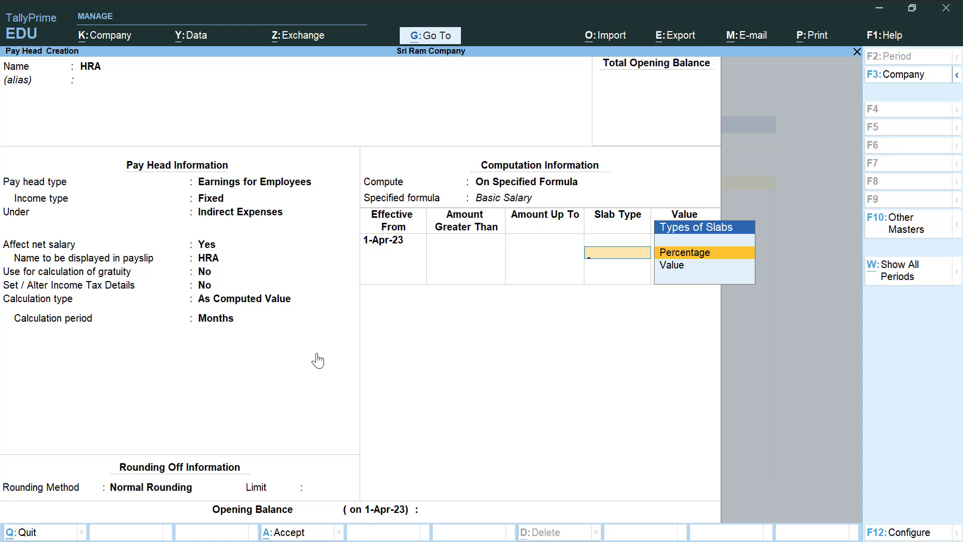
key("Down")
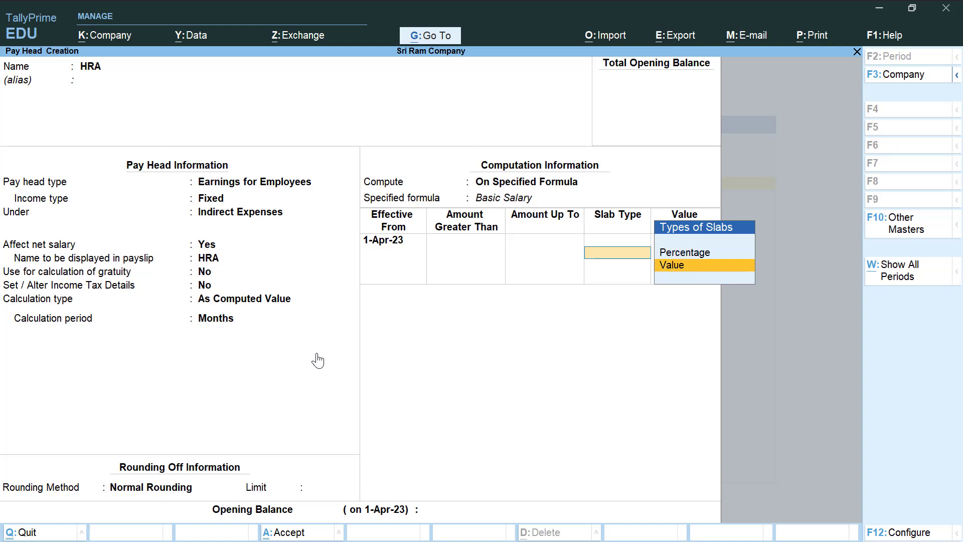
key("Return")
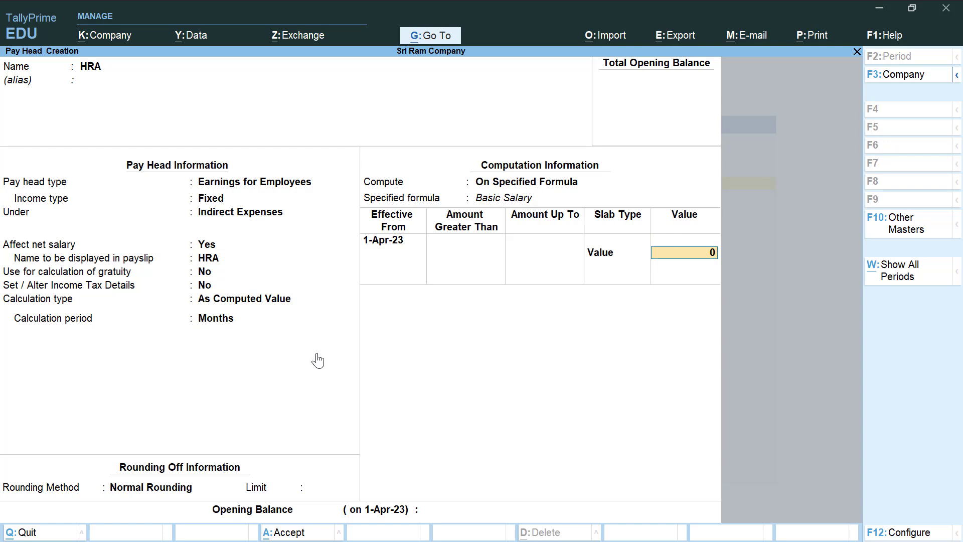
type("1000")
key("Return")
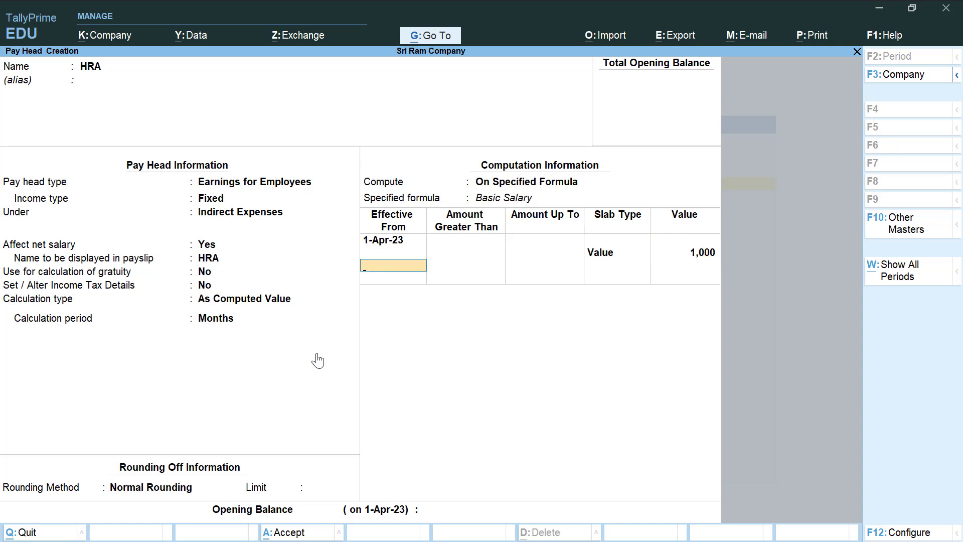
key("Return")
key("Return")
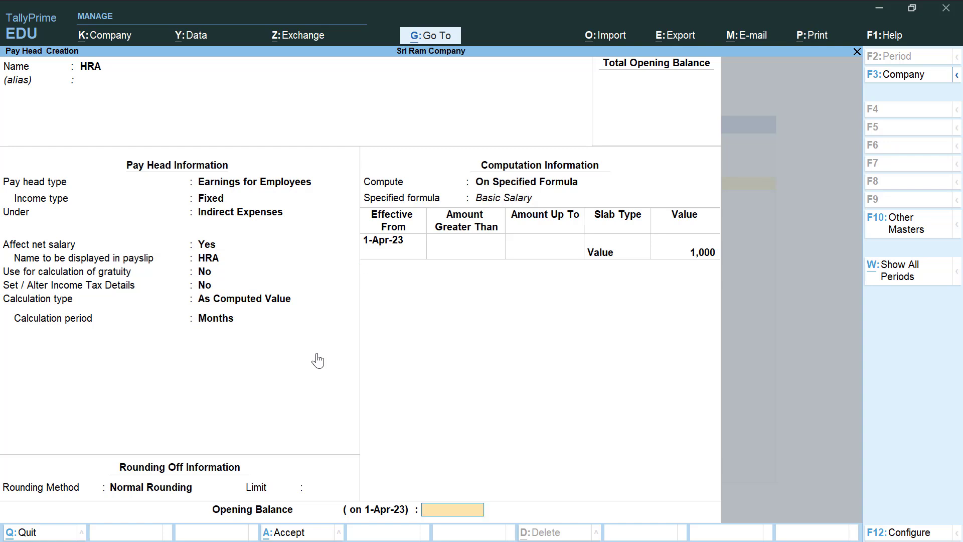
key("Return")
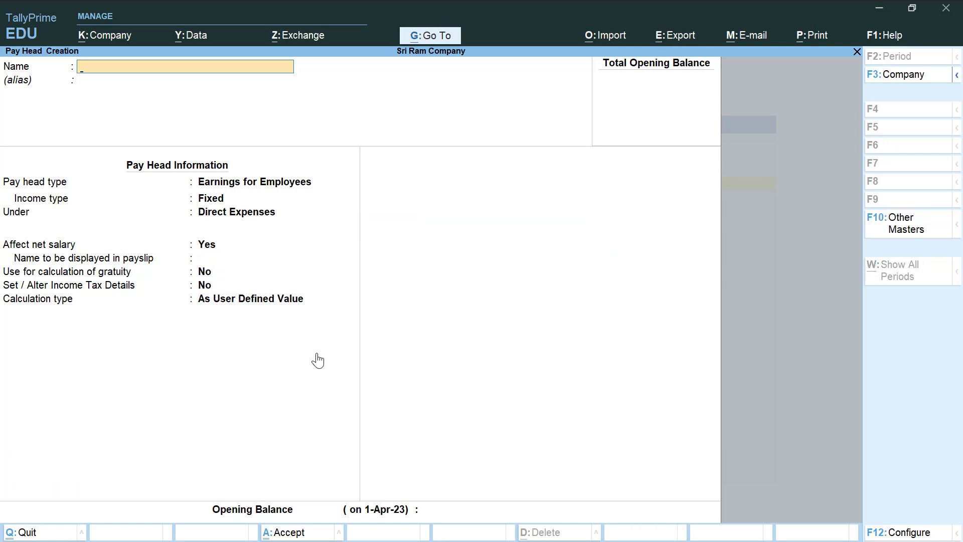
- Enter PF as the pay head name and choose Deductions From Employees as its type
type("PF")
key("Return")
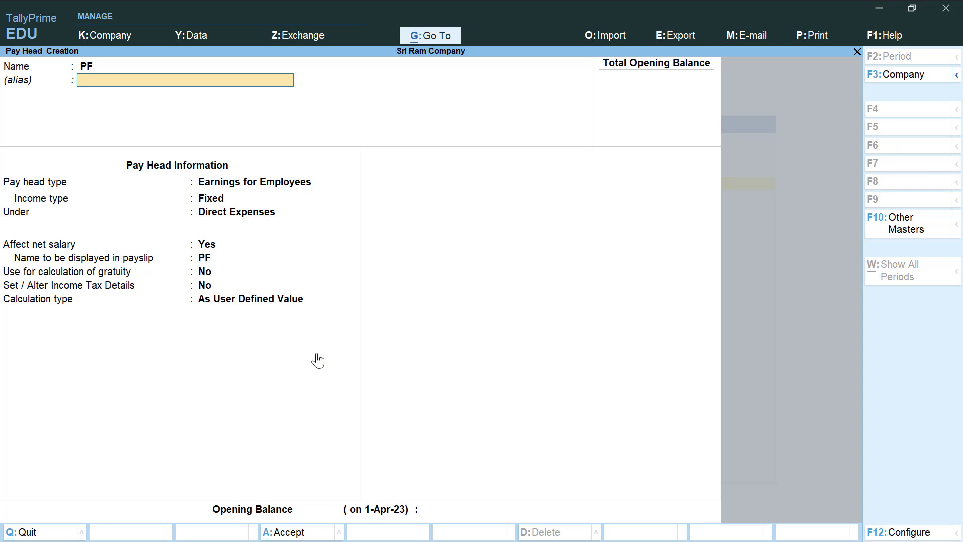
key("Return")
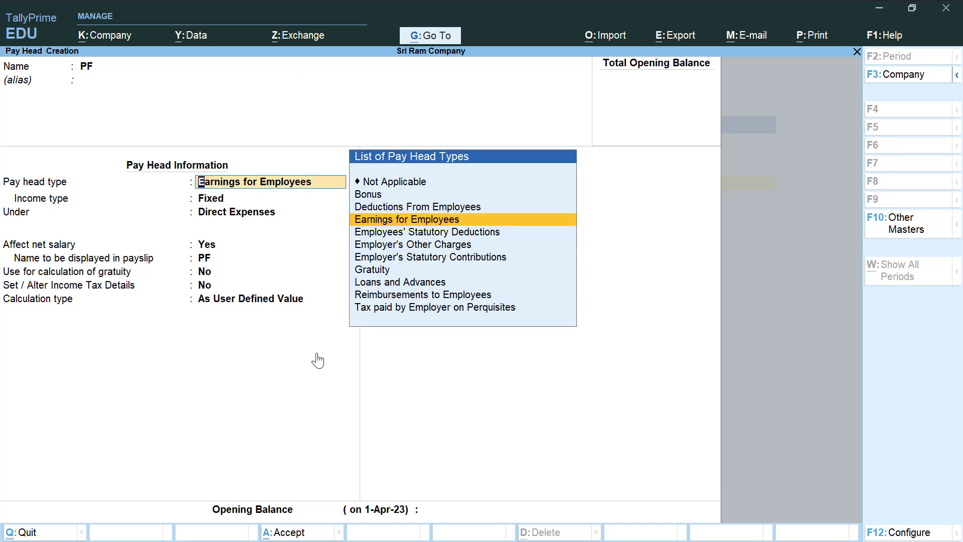
key("Up")
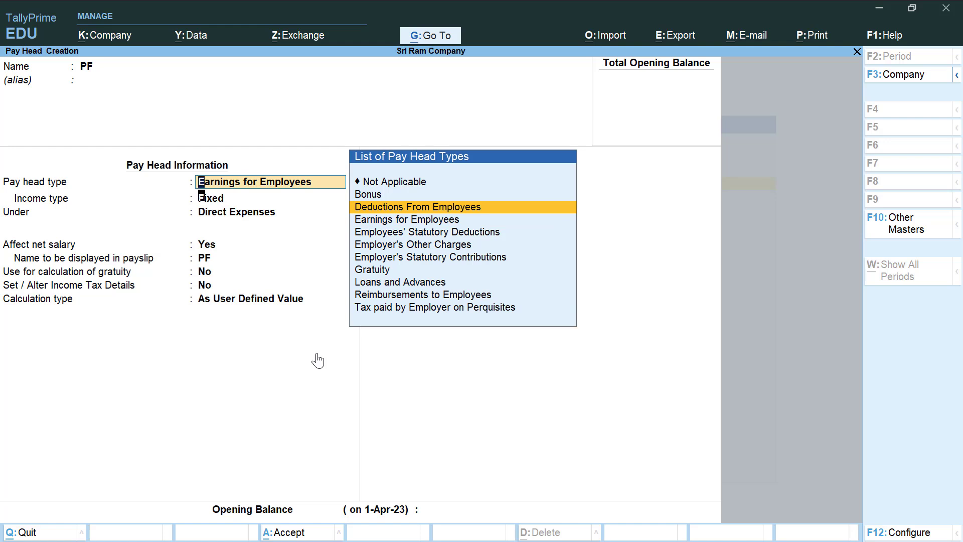
key("Return")
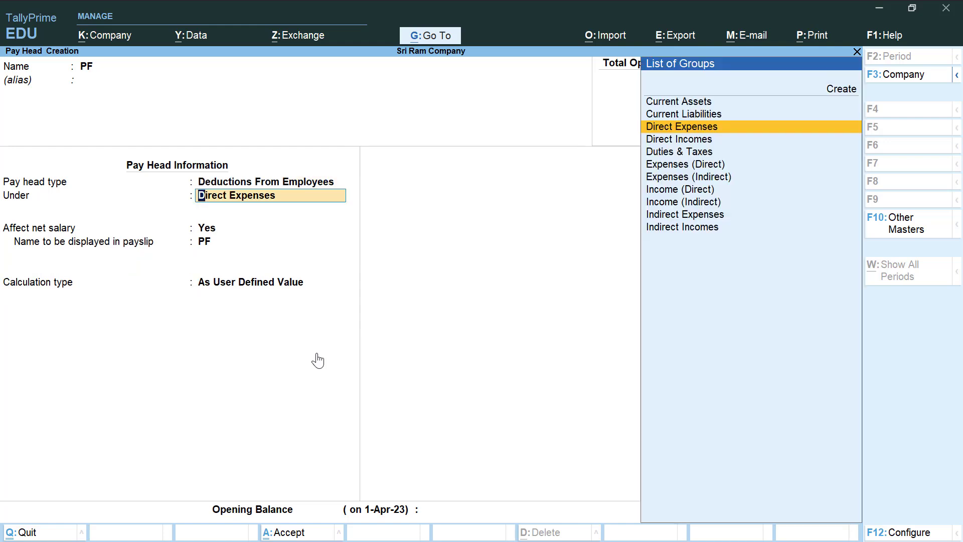
- Place PF under Current Liabilities as a computed value with Normal Rounding
key("Down")
key("Down")
key("Down")
key("Down")
key("Down")
key("Down")
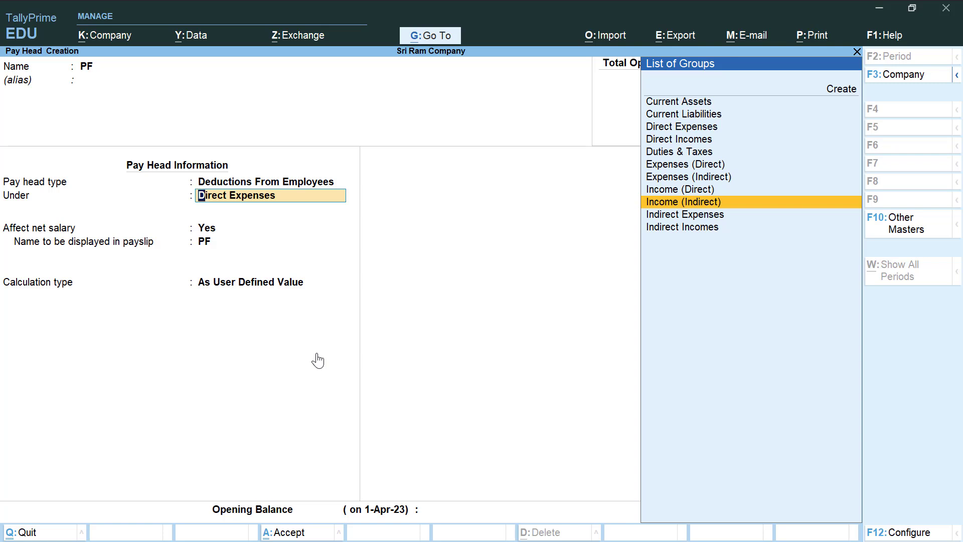
key("Up")
key("Up")
key("Up")
key("Up")
key("Up")
key("Up")
key("Up")
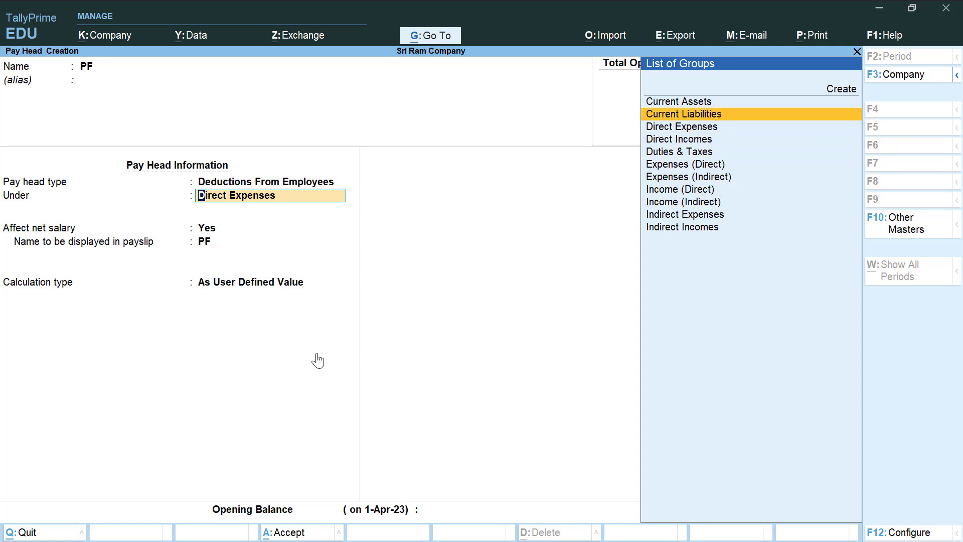
key("Return")
key("Return")
key("Return")
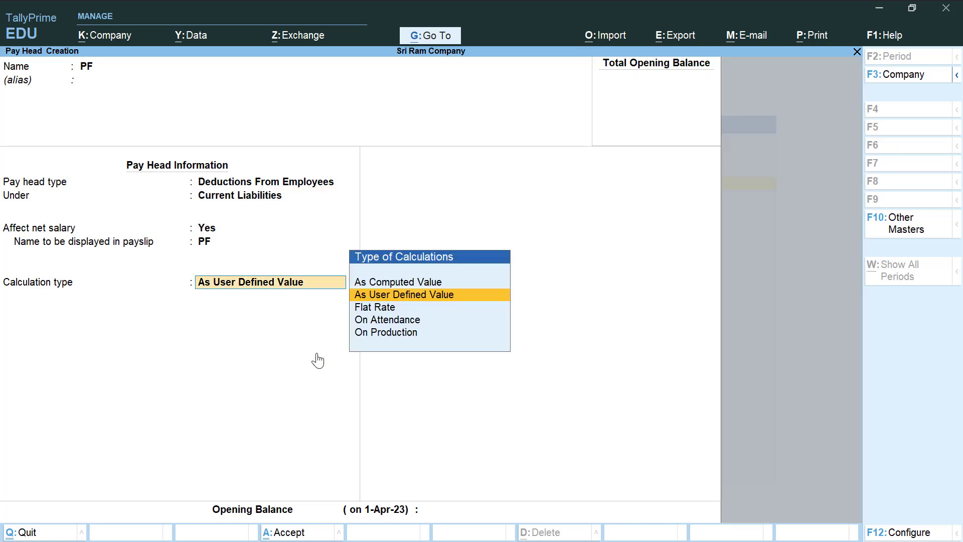
key("Up")
key("Return")
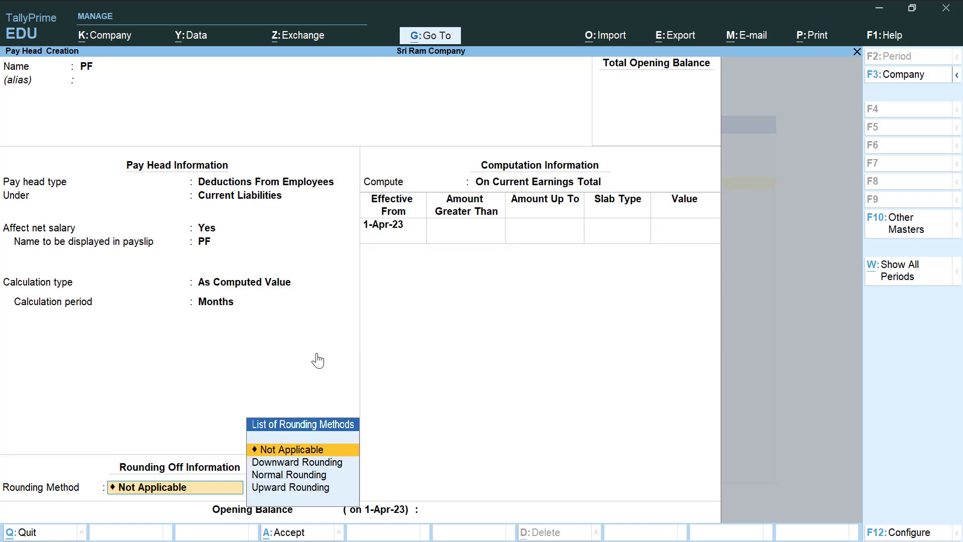
key("Down")
key("Down")
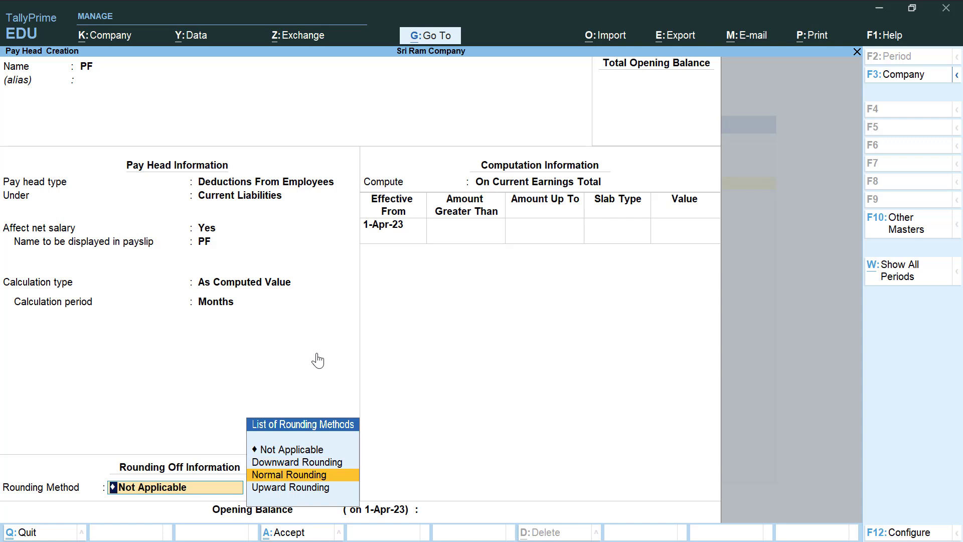
key("Return")
key("Return")
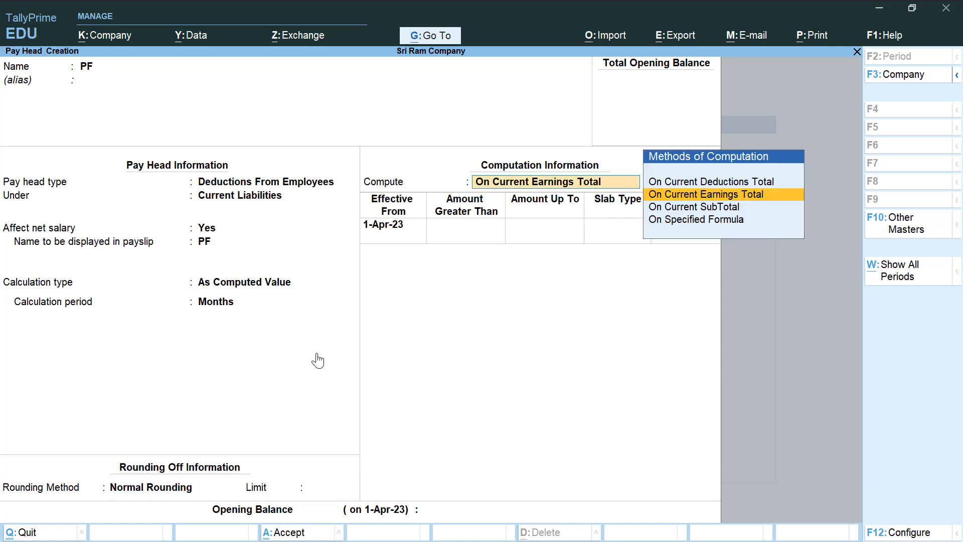
- Compute PF on Basic Salary at 5% up to 30,000 and 7% above, then save
key("Down")
key("Down")
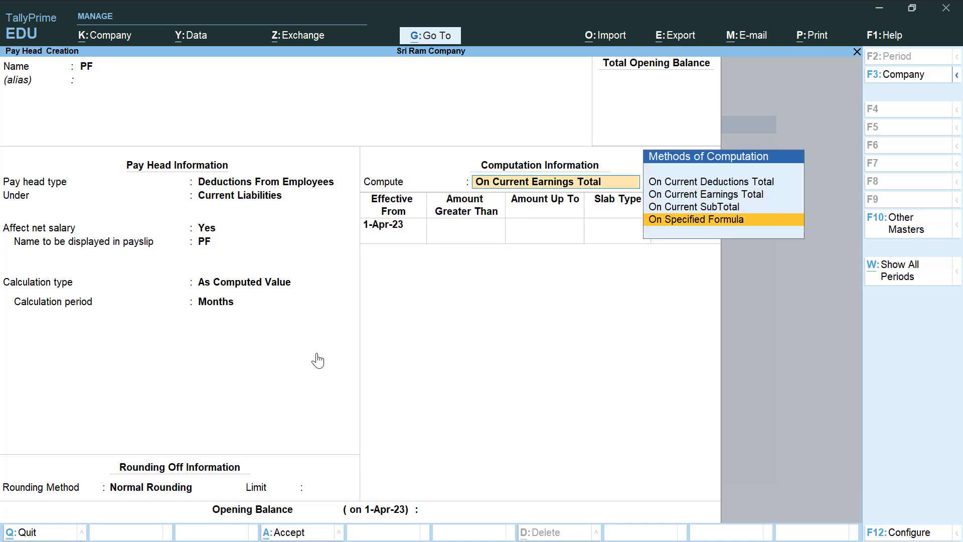
key("Return")
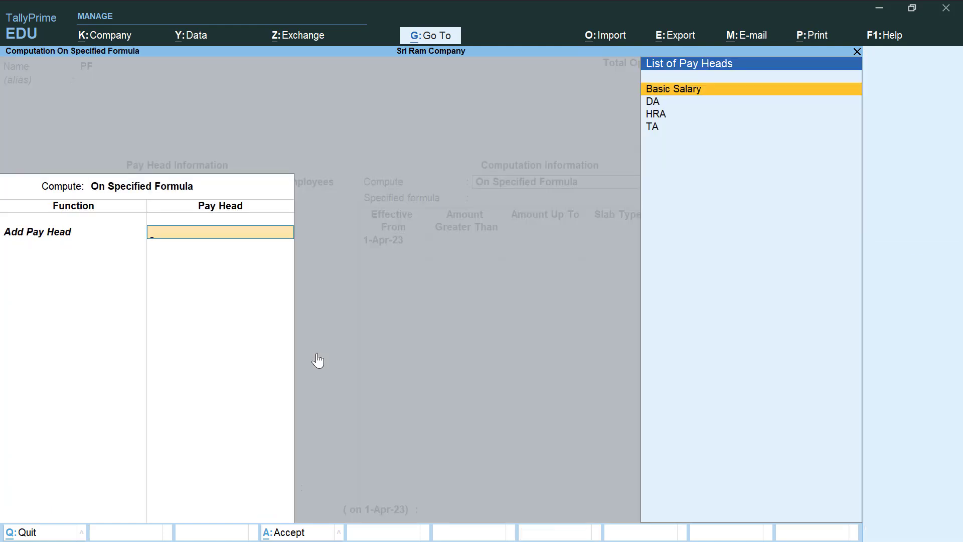
key("Return")
key("Return")
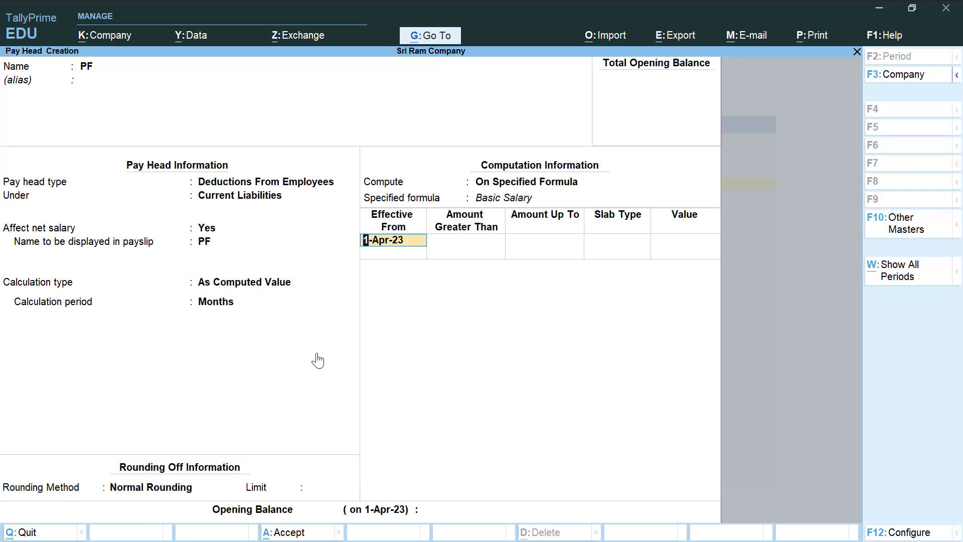
key("Return")
type("3")
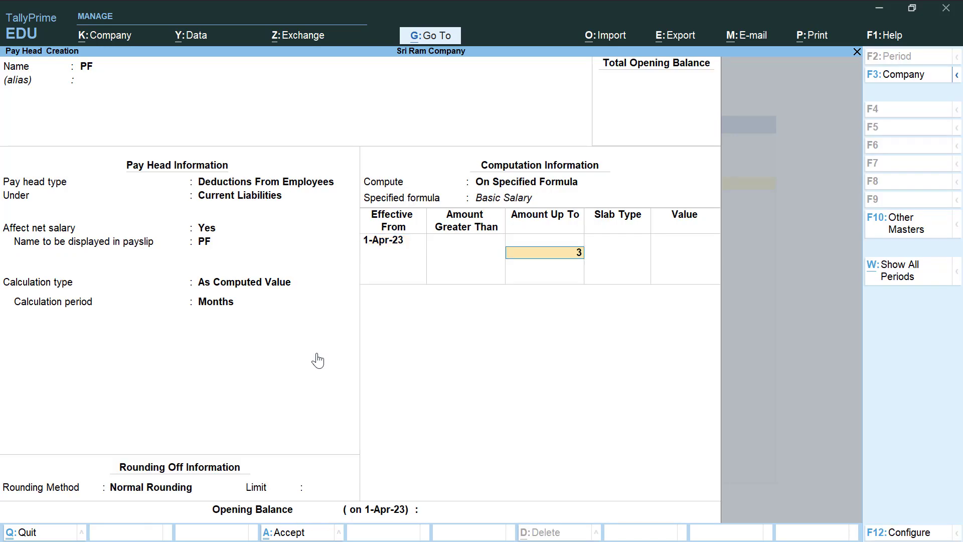
type("0,000000")
key("Return")
key("Return")
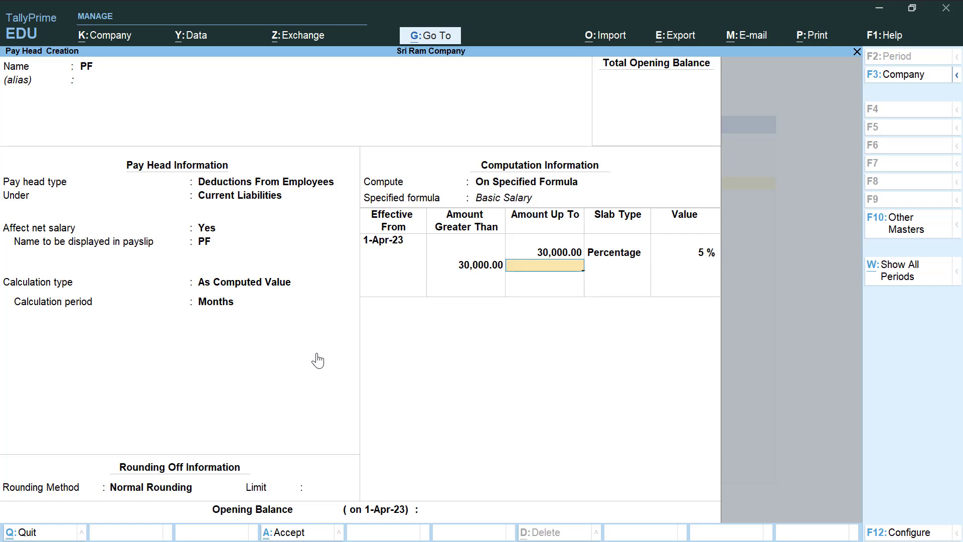
key("Return")
key("Return")
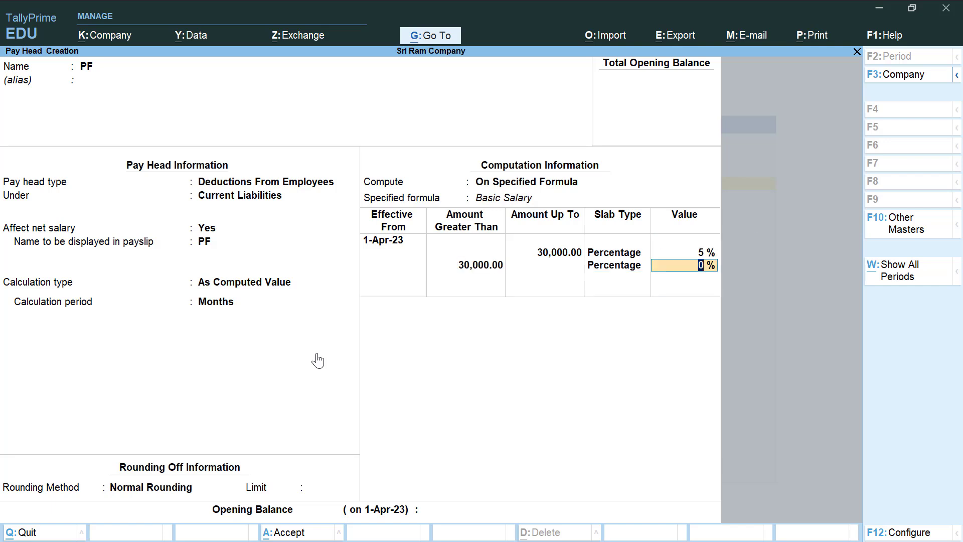
type("7")
key("Return")
key("Return")
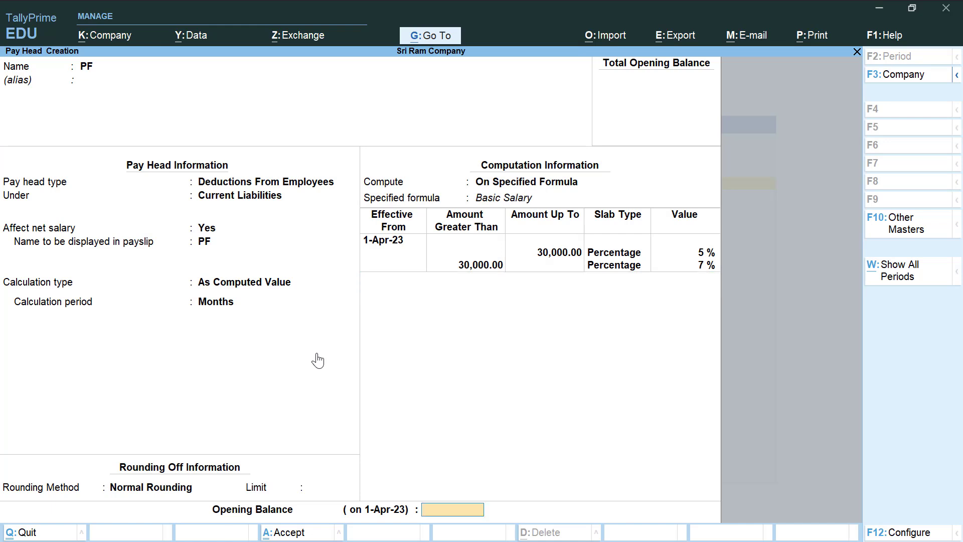
key("Return")
key("Return")
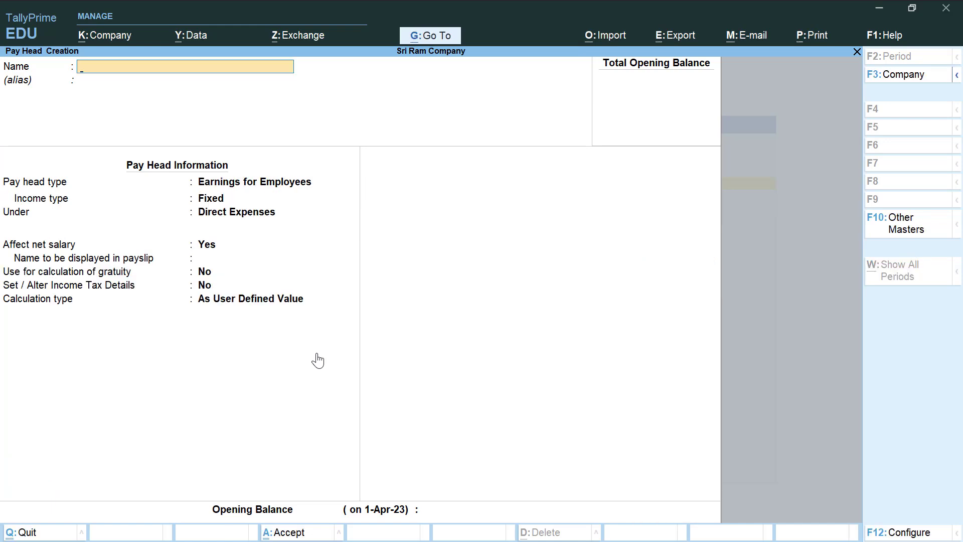
- Start the ESI pay head as Deductions From Employees under Current Liabilities
type("ES")
key("Return")
key("Return")
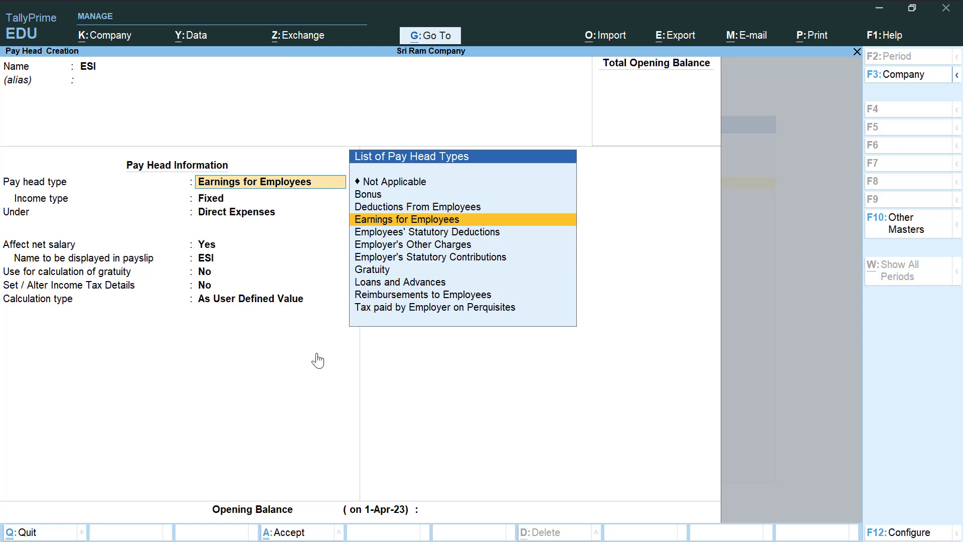
key("Up")
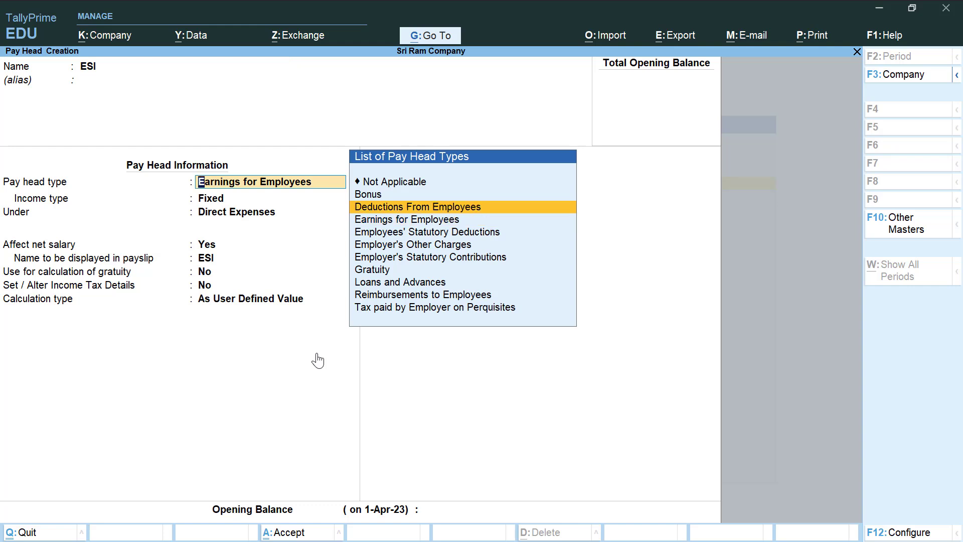
key("Return")
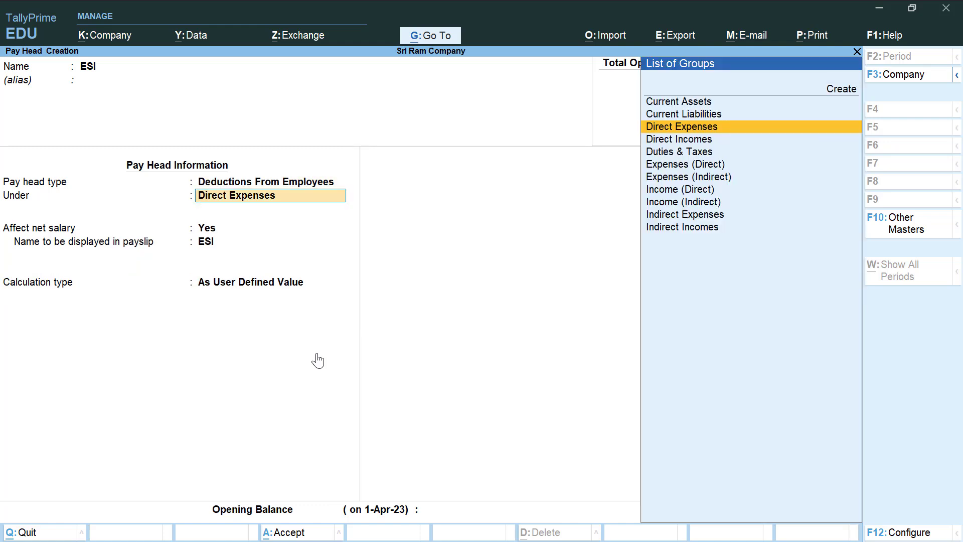
key("Up")
key("Return")
key("Return")
key("Return")
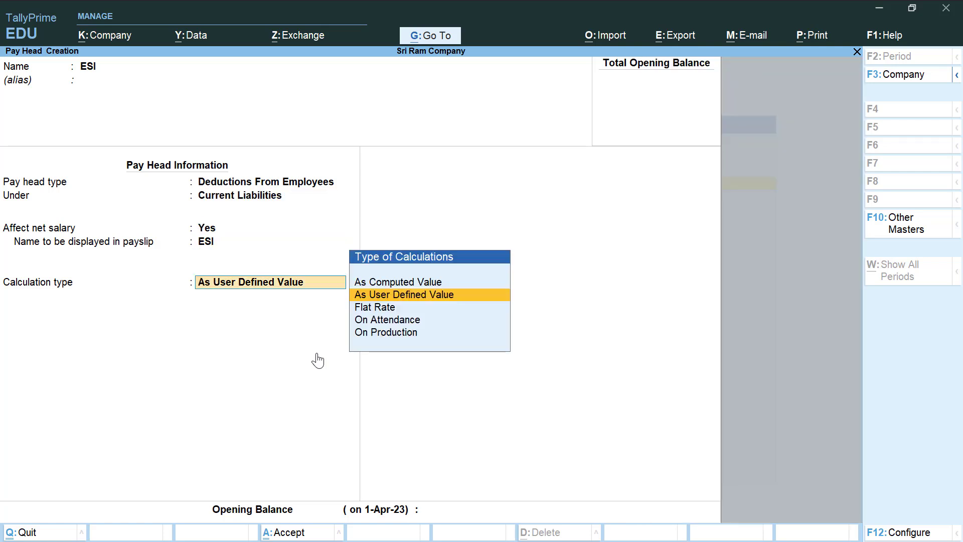
- Make ESI an As Computed Value pay head with Normal Rounding, computed On Specified Formula
key("Up")
key("Return")
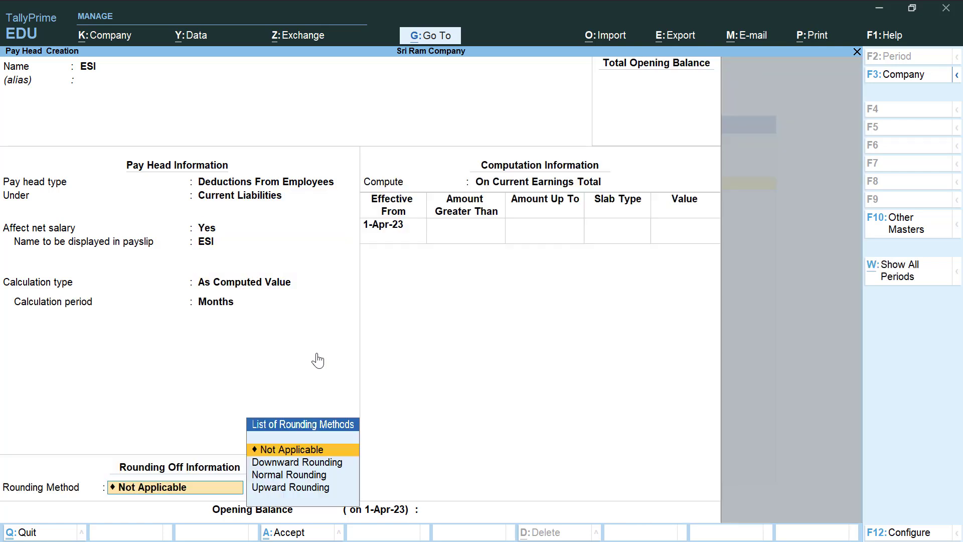
key("Down")
key("Down")
key("Return")
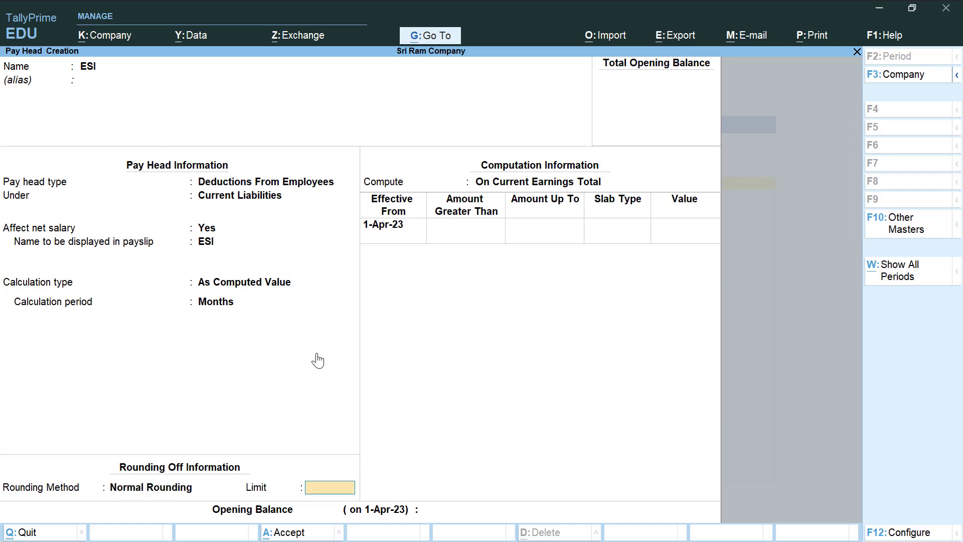
key("Return")
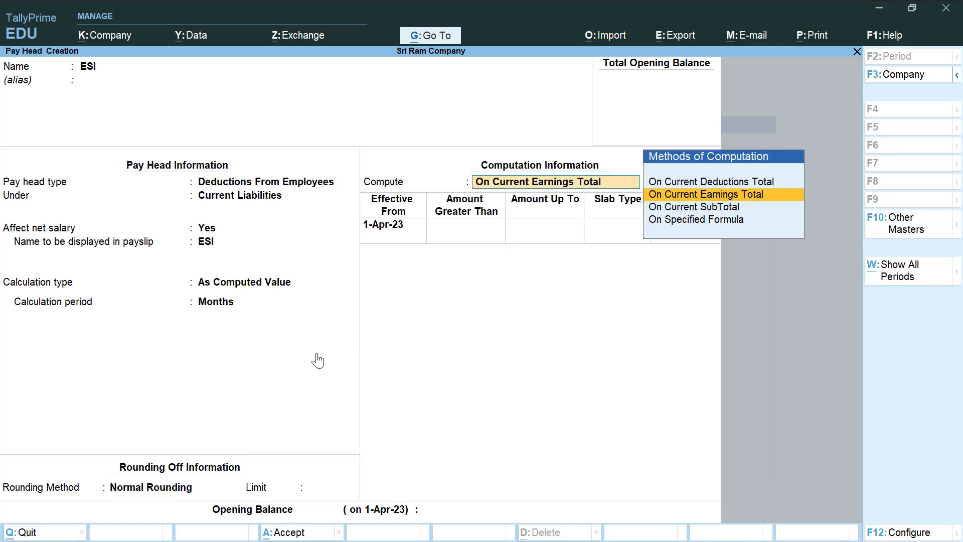
key("Down")
key("Down")
key("Return")
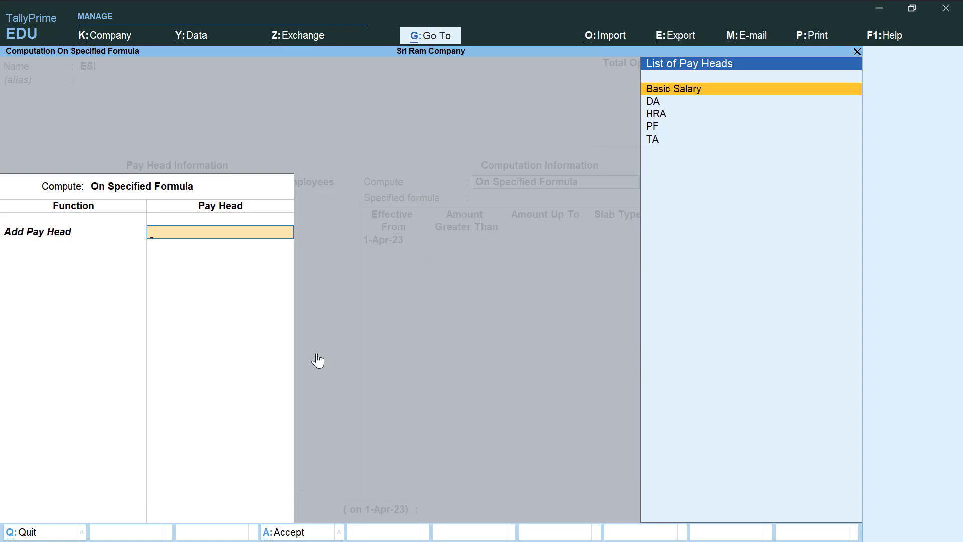
- Base the ESI formula on Basic Salary with a 1% slab up to 30,000
key("Return")
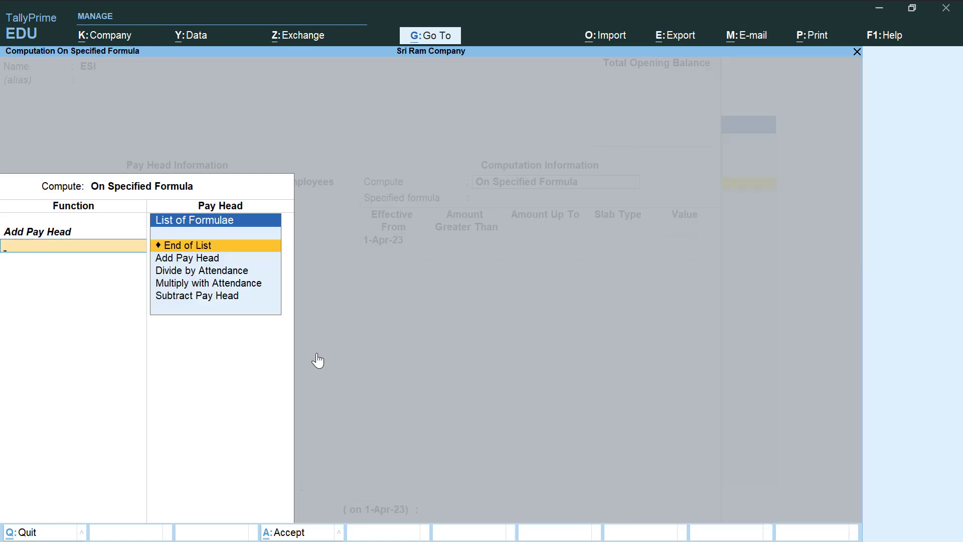
key("Return")
key("Return")
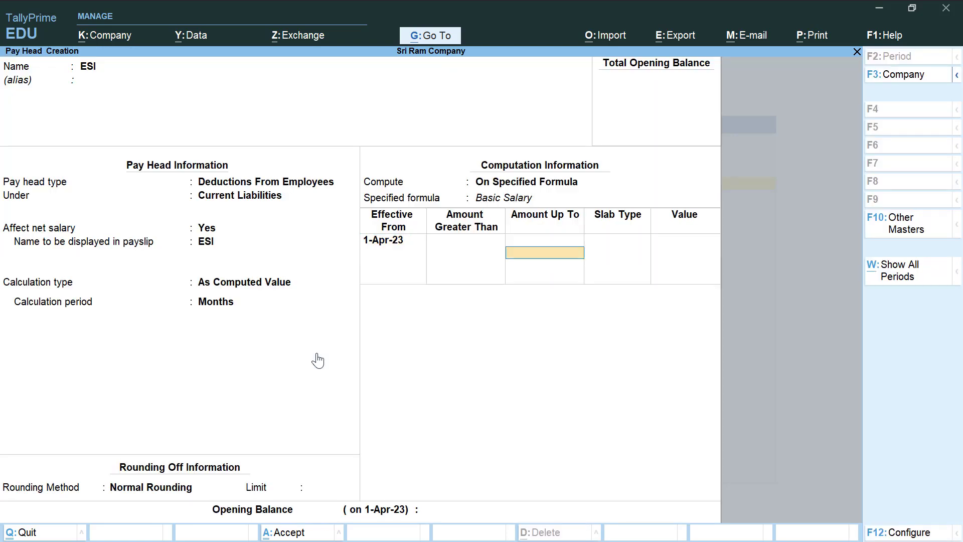
type("30000")
key("Return")
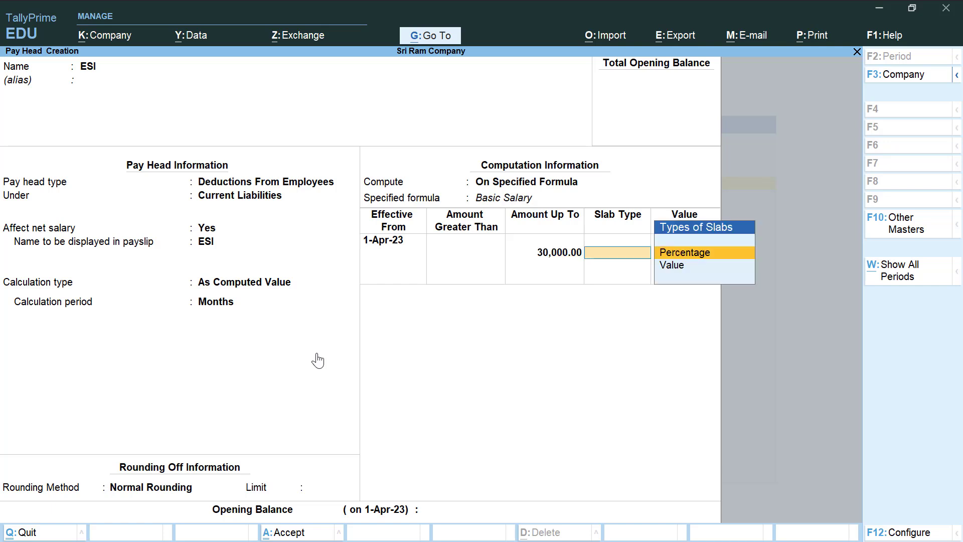
key("Return")
type("1")
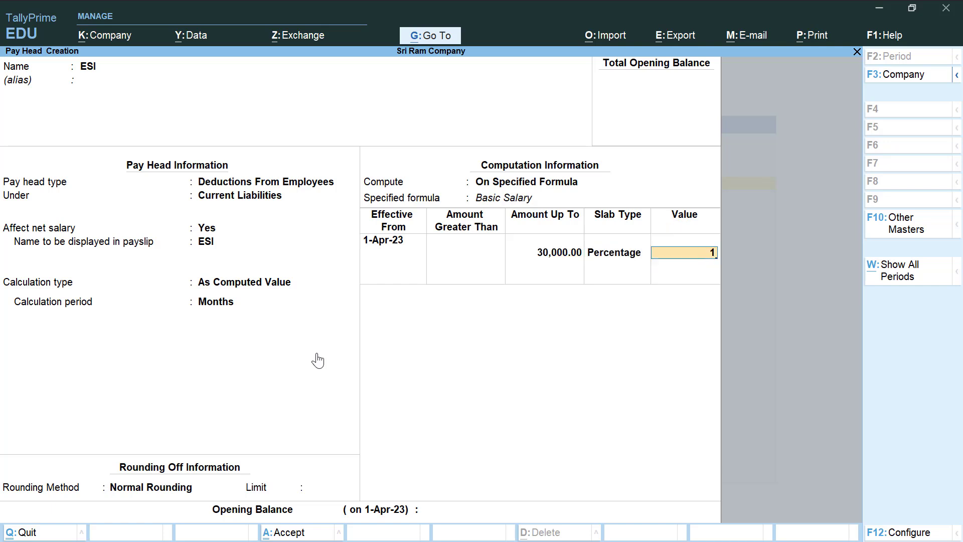
key("Return")
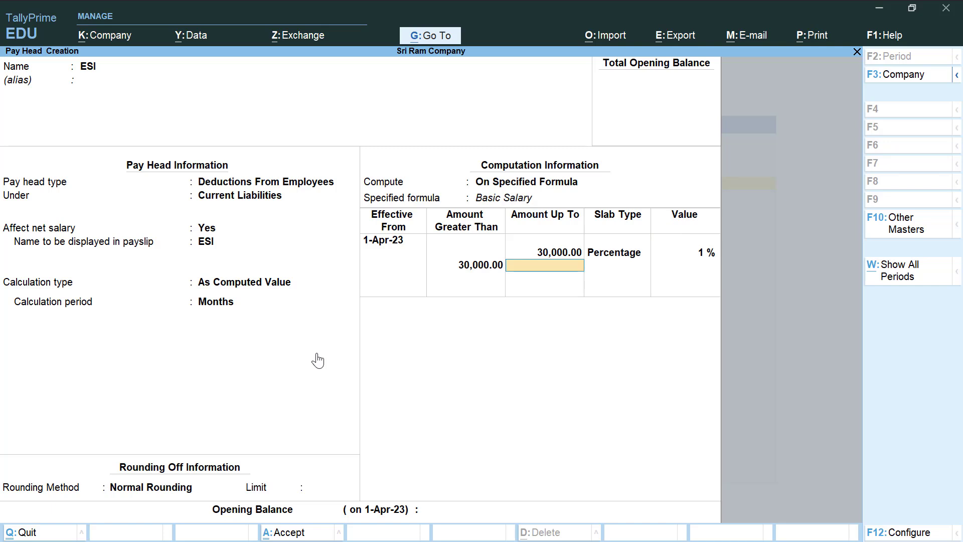
- Add a 1.5% percentage slab above 30,000 and close the ESI slab table
key("Return")
key("Return")
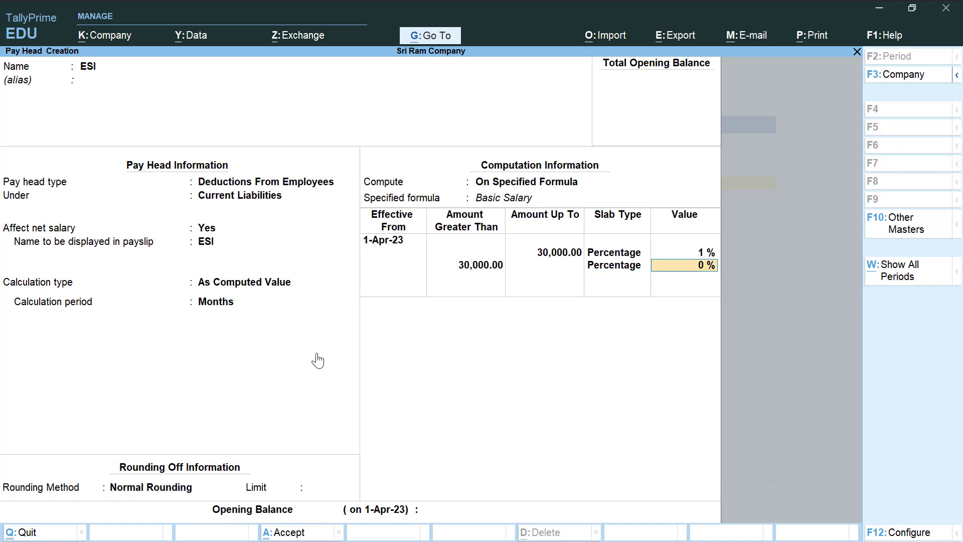
type("1.5")
key("Return")
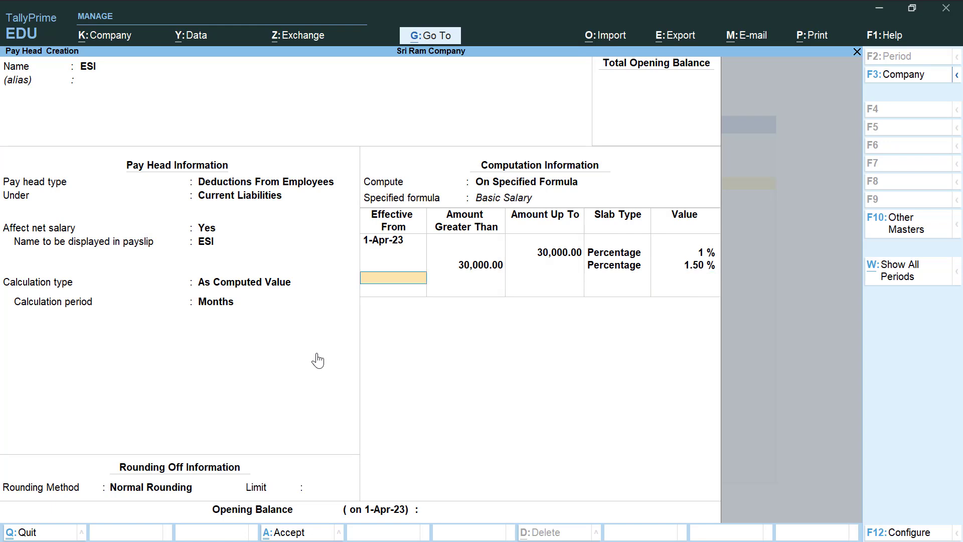
key("Return")
key("Return")
key("Return")
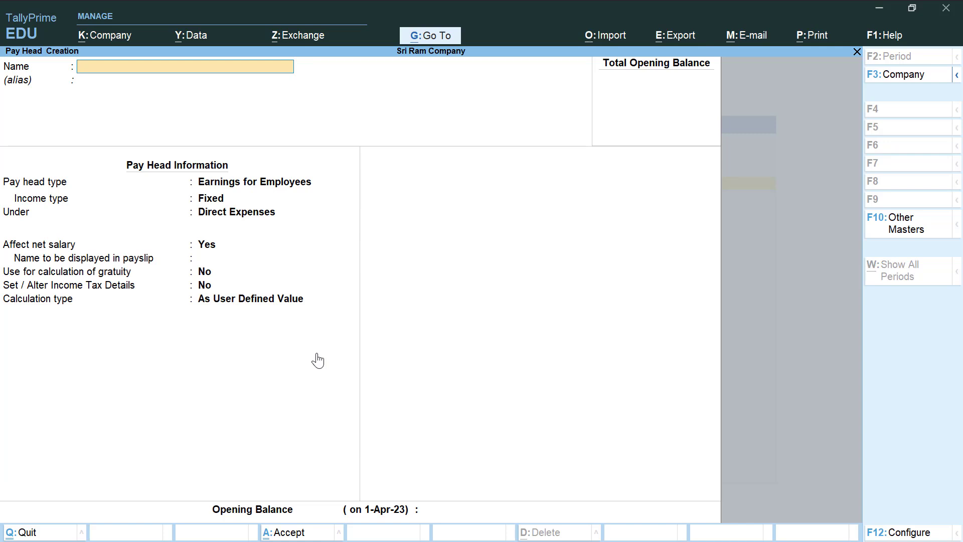
- Create the Over Time pay head as a Variable earning for employees under Indirect Expenses
type("Over Time")
key("Return")
key("Return")
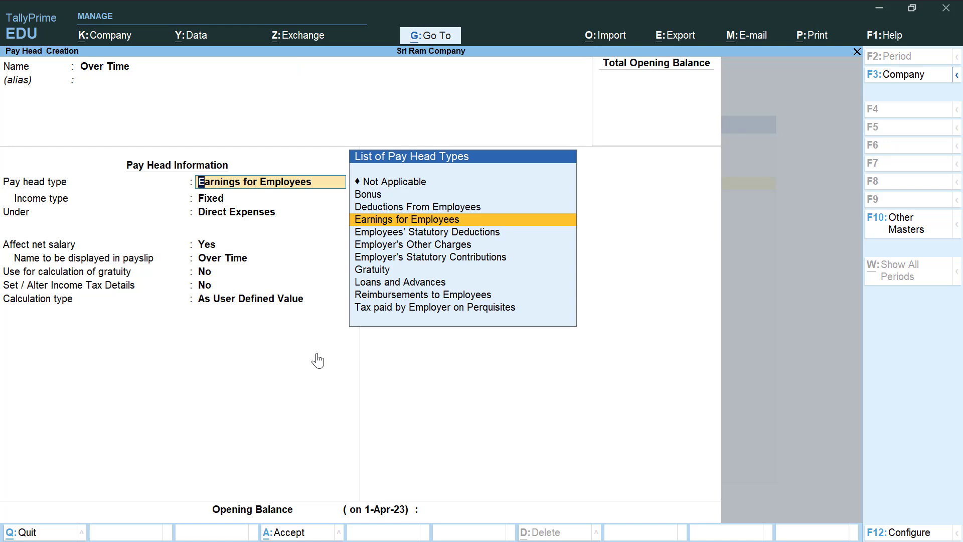
key("Return")
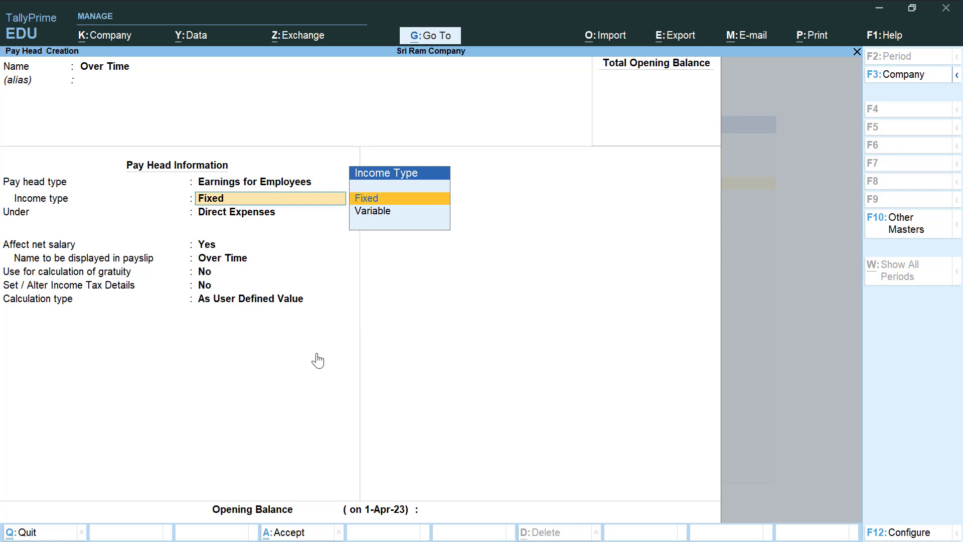
key("Down")
key("Return")
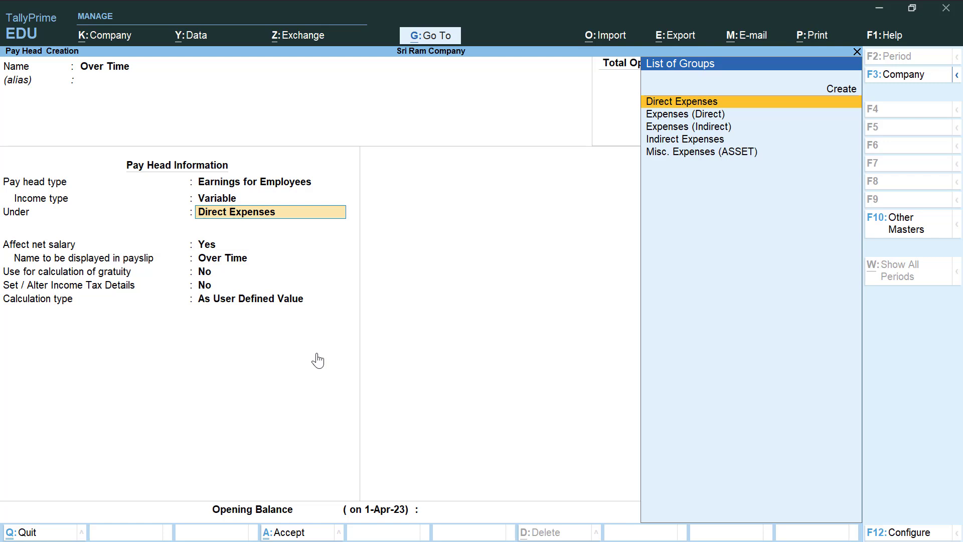
key("Down")
key("Down")
key("Down")
key("Down")
key("Up")
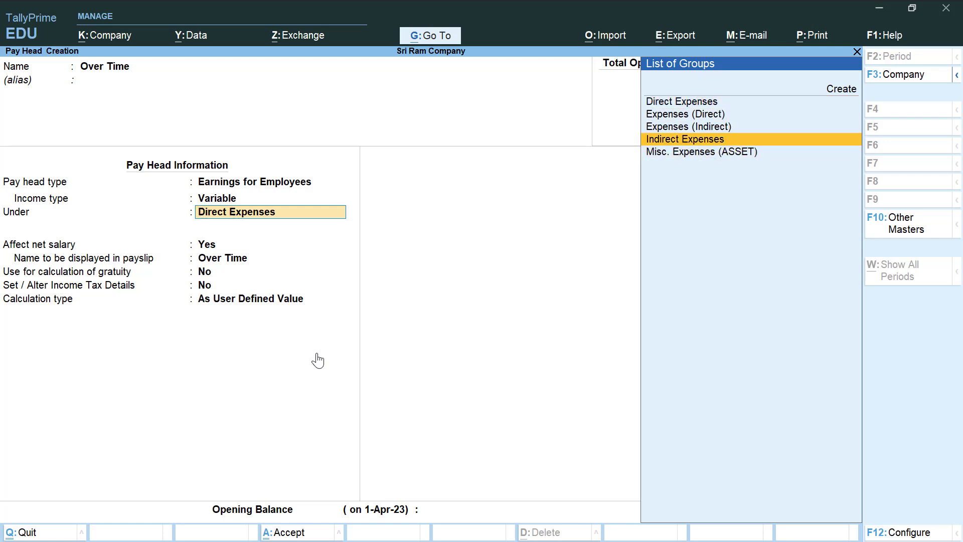
key("Return")
key("Return")
key("Return")
key("Return")
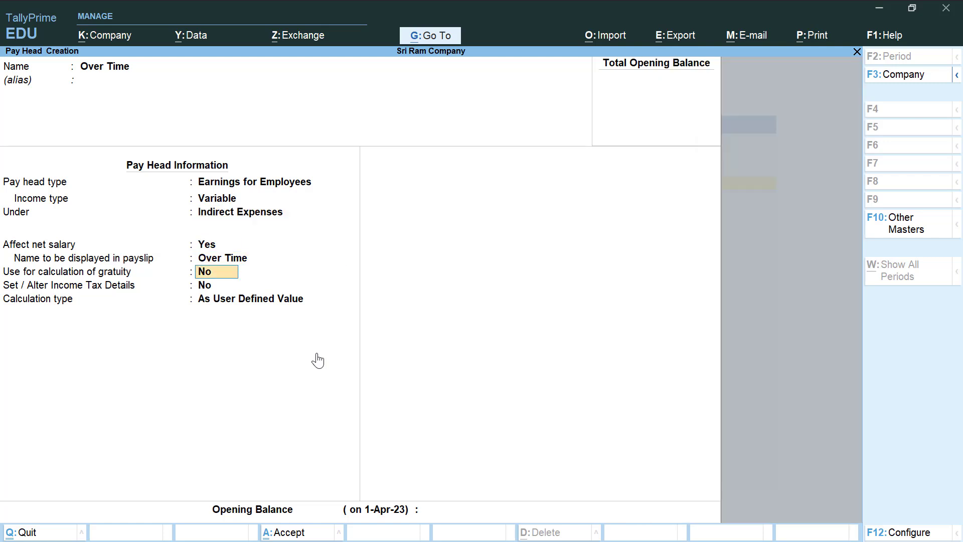
key("Return")
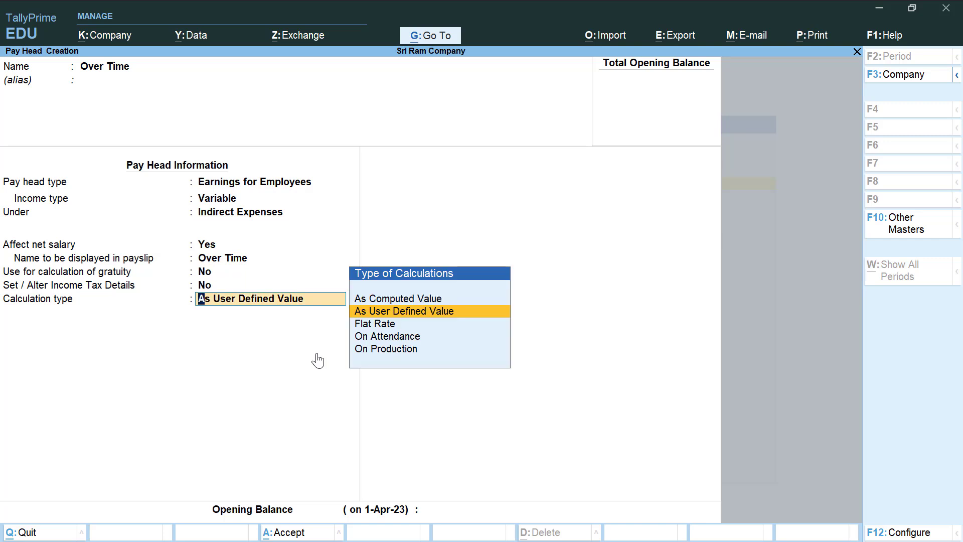
- Calculate Over Time On Production of Overtime with Normal Rounding and no limit
key("Down")
key("Down")
key("Down")
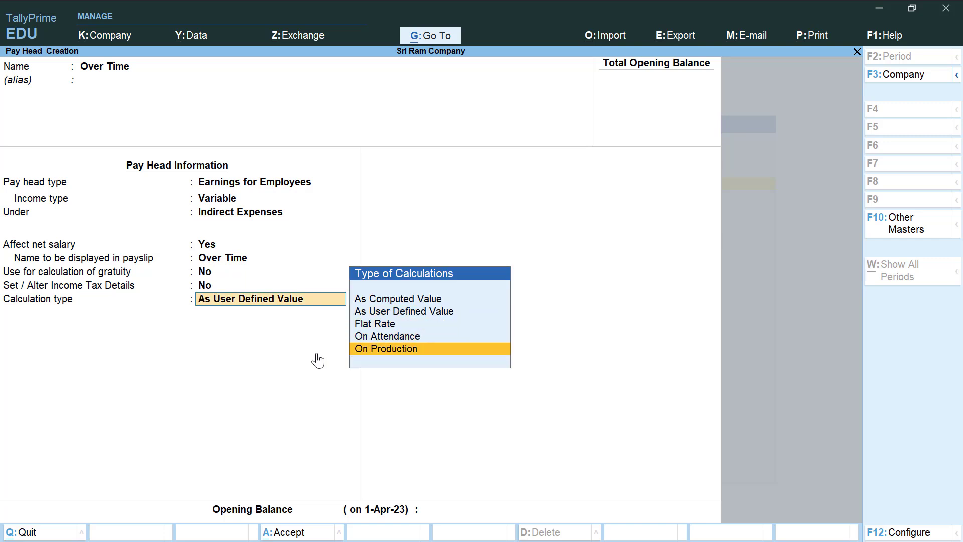
key("Return")
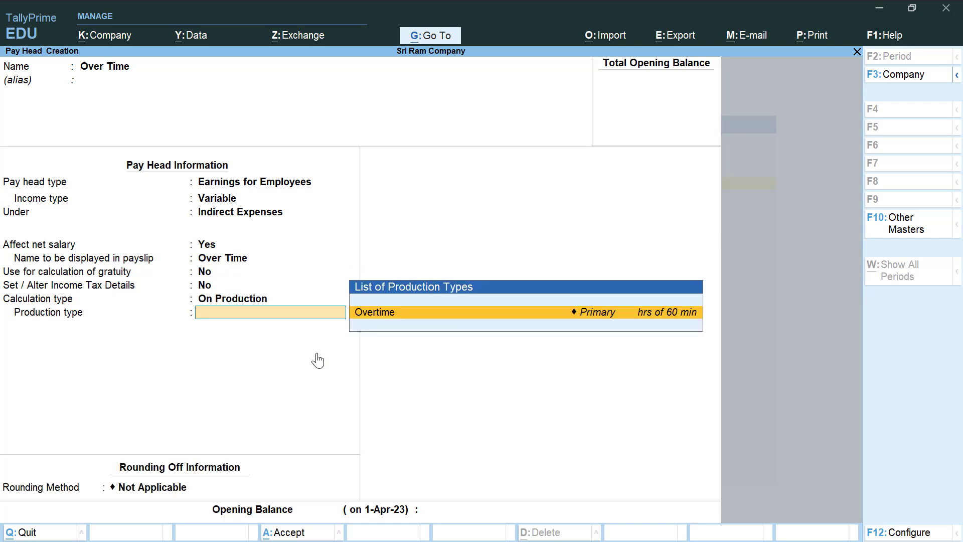
key("Return")
key("Down")
key("Down")
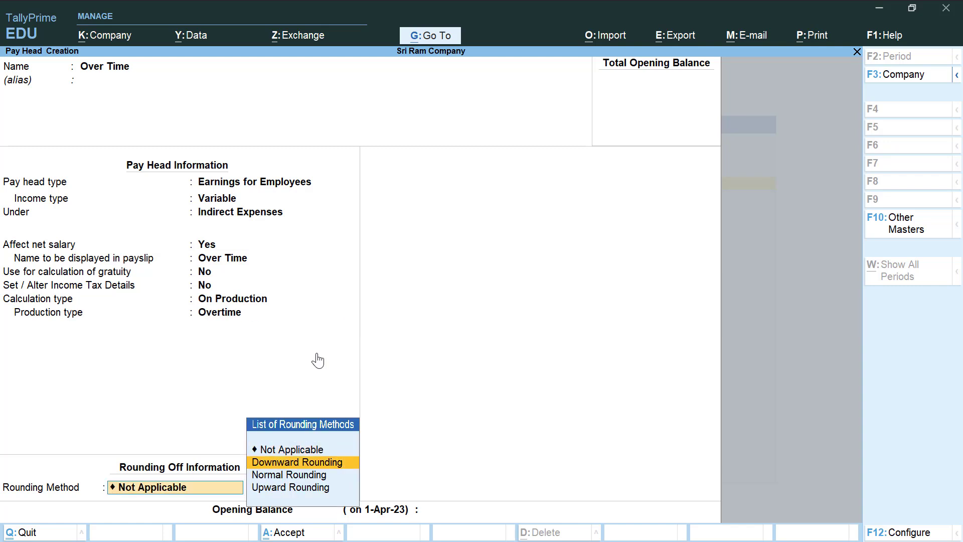
key("Return")
key("Return")
key("Return")
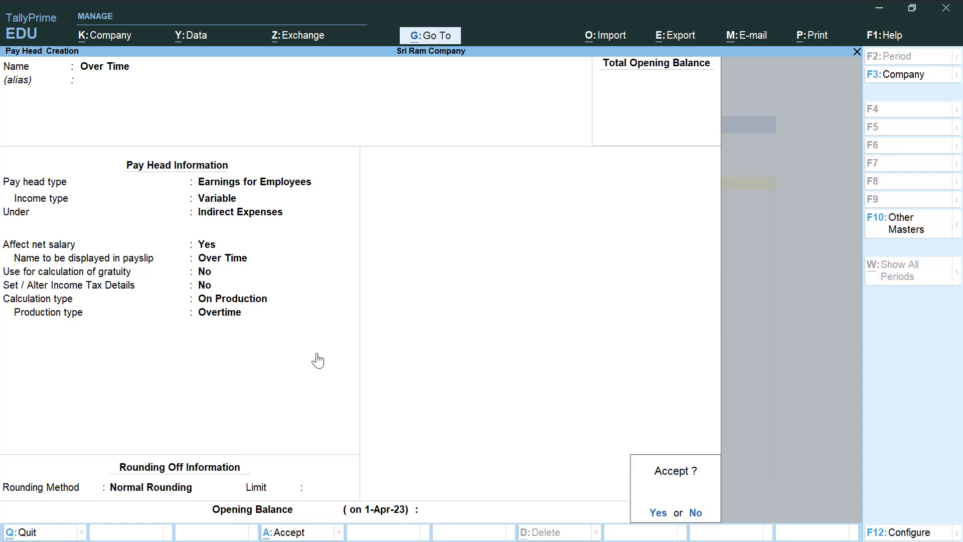
key("Return")
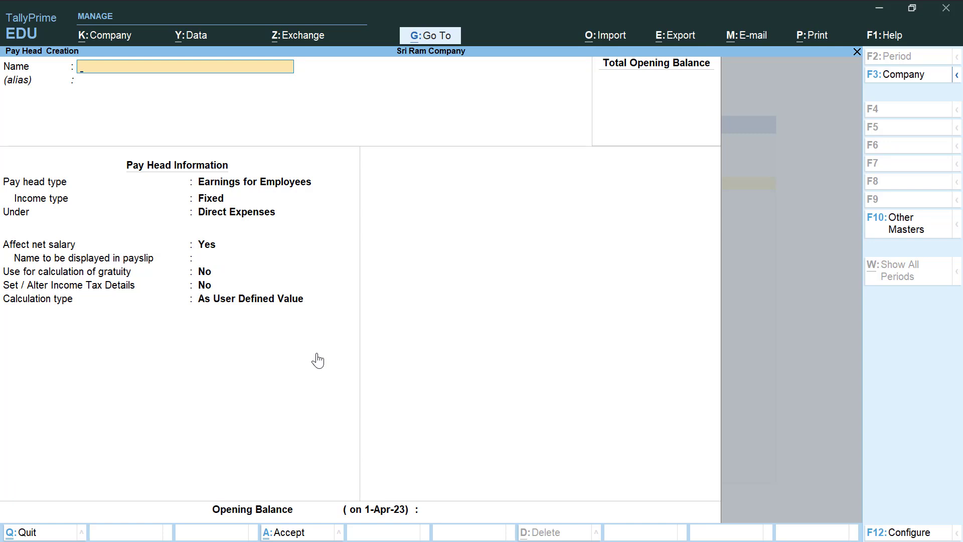
- Start a new employee with the employee's name, in Sales Department, joining 1-May-2023
key("Escape")
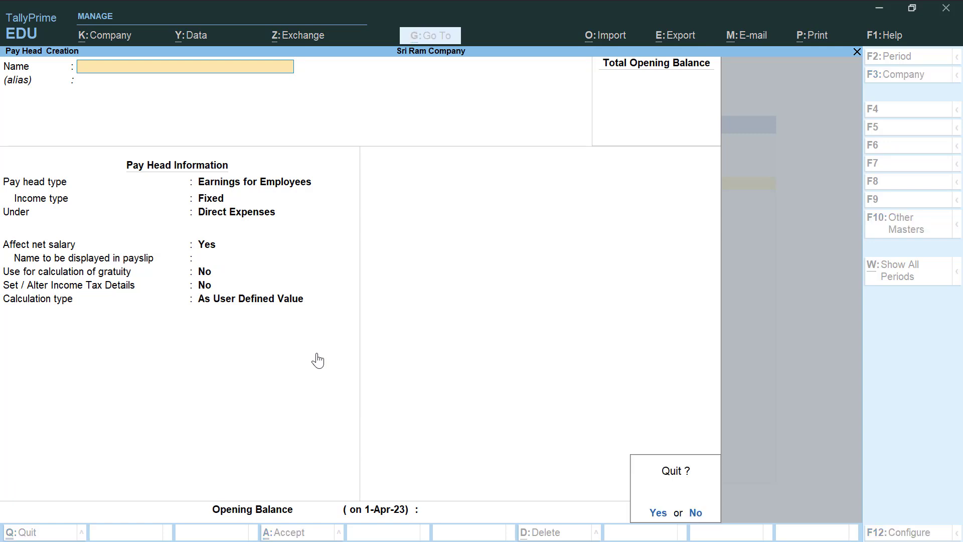
key("Return")
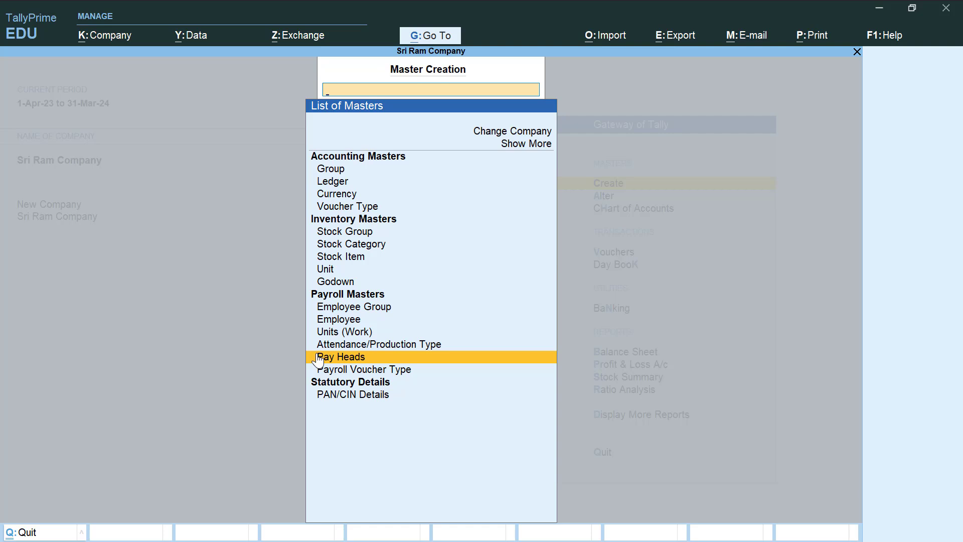
key("Up")
key("Up")
key("Up")
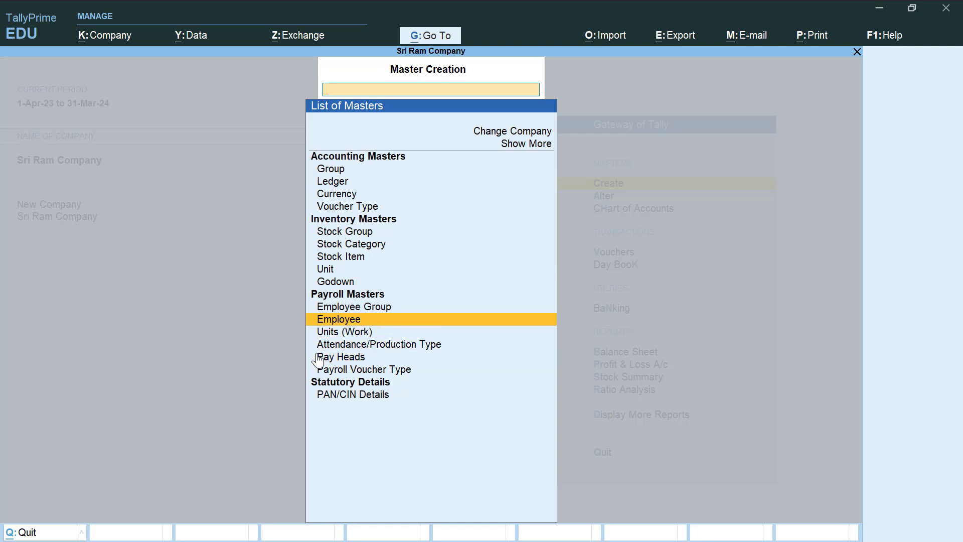
key("Return")
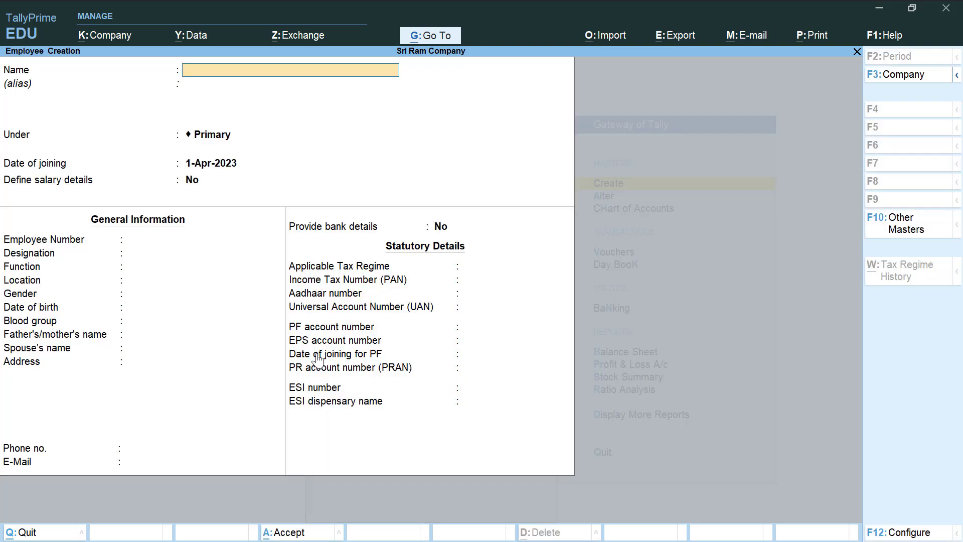
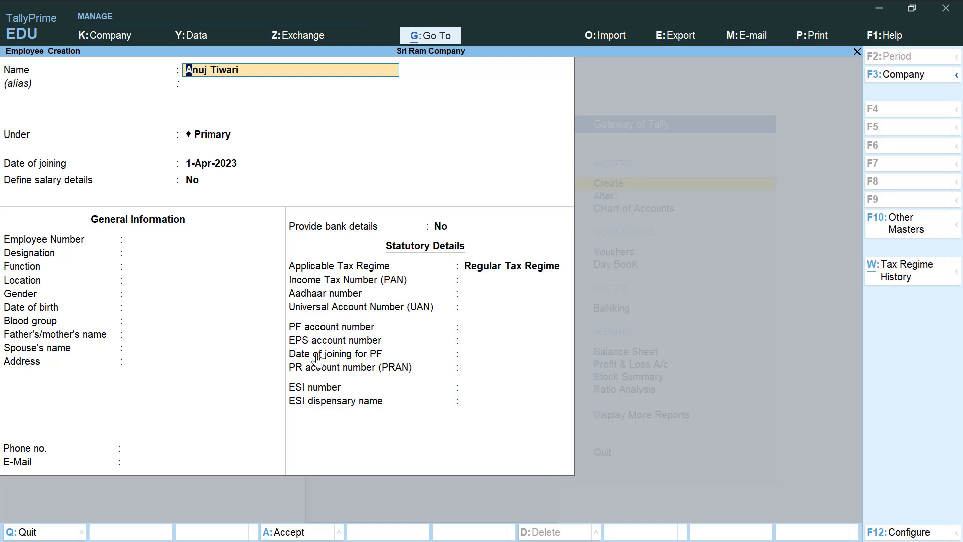
key("Return")
key("Return")
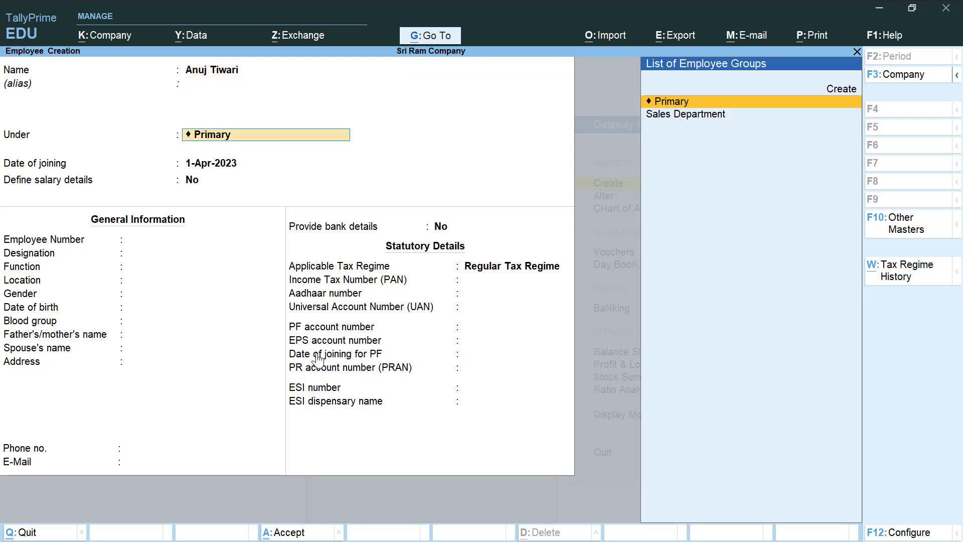
key("Down")
key("Return")
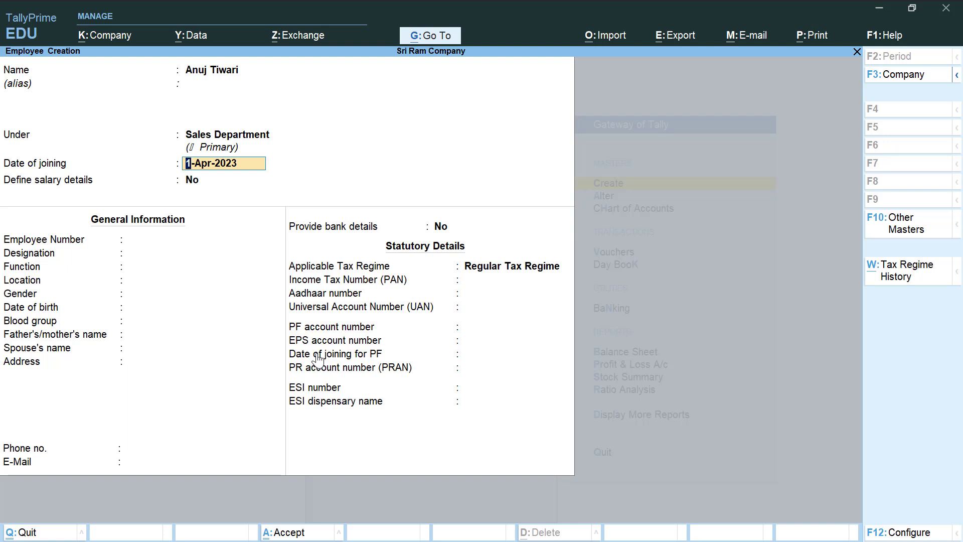
type("1-5-2023")
key("Return")
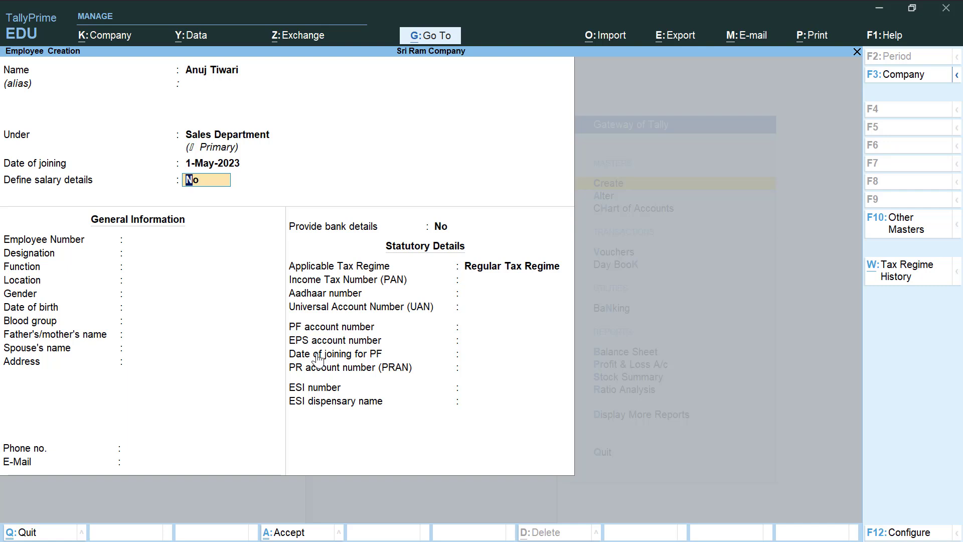
- Begin the salary details with Basic Salary, DA, ESI and HRA pay heads
type("y")
key("Return")
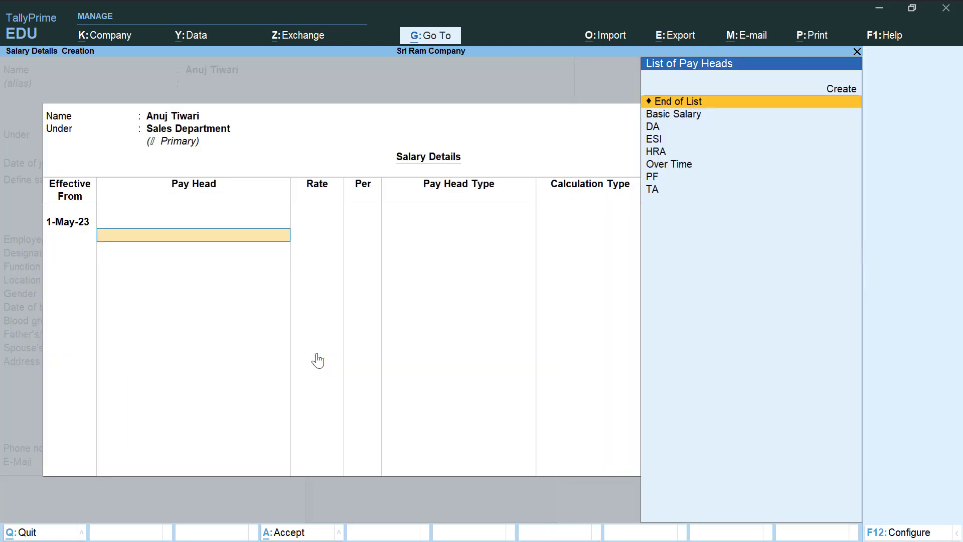
key("Down")
key("Return")
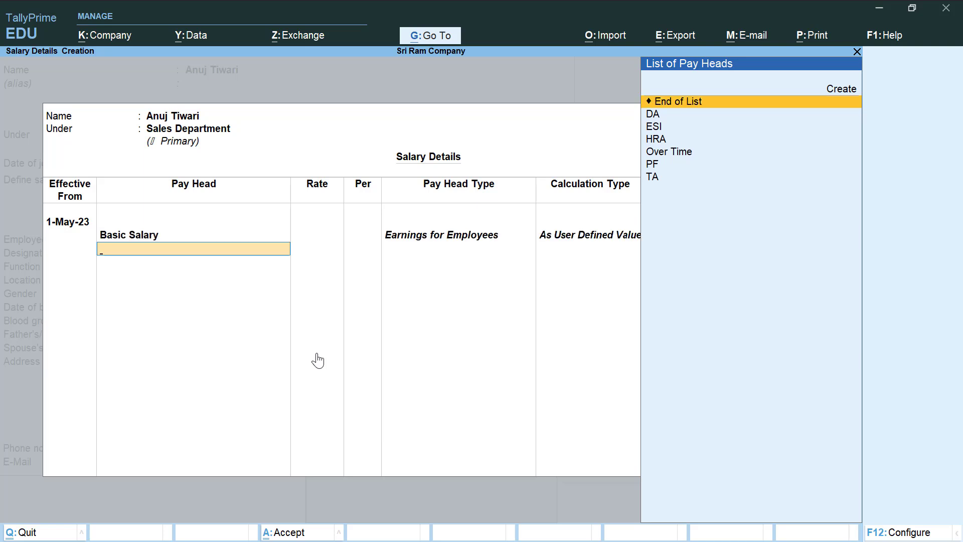
key("Down")
key("Return")
key("Down")
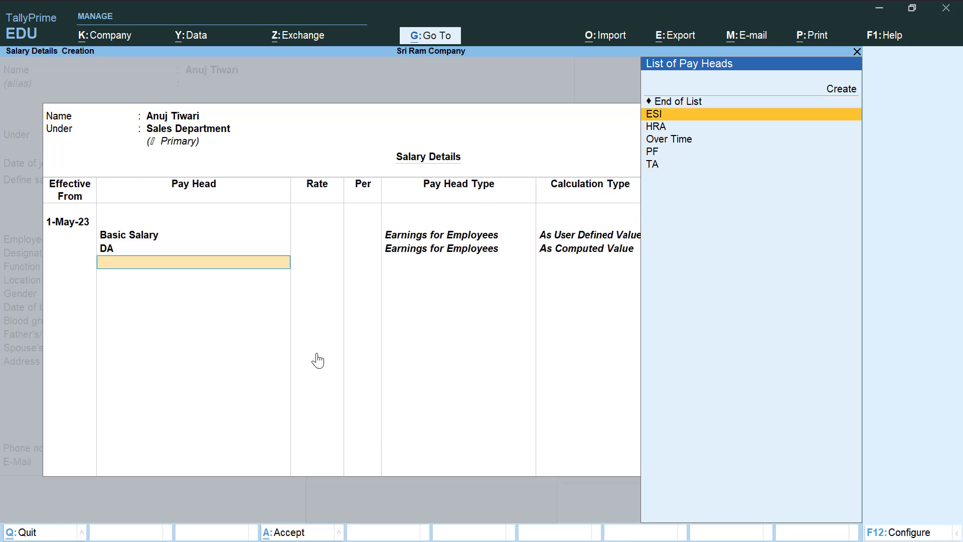
key("Return")
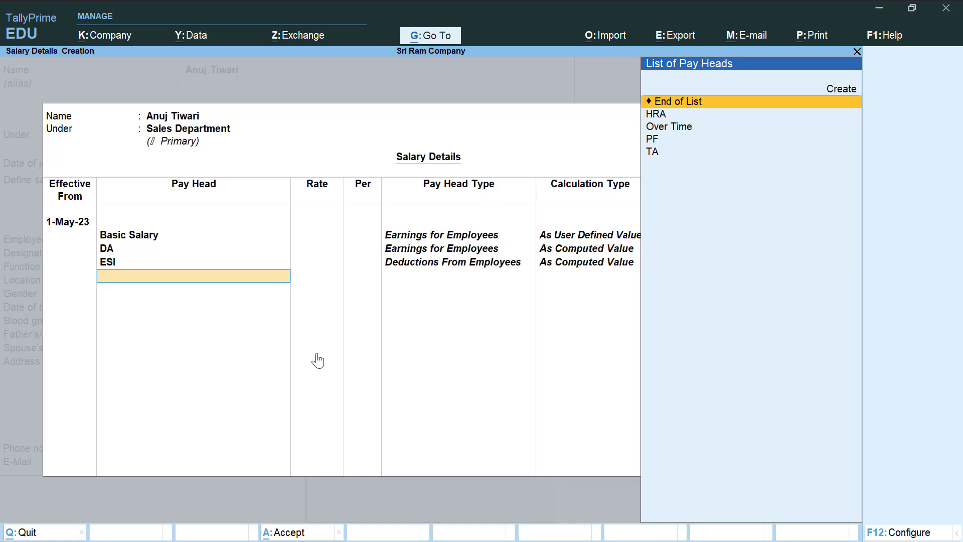
key("Down")
key("Return")
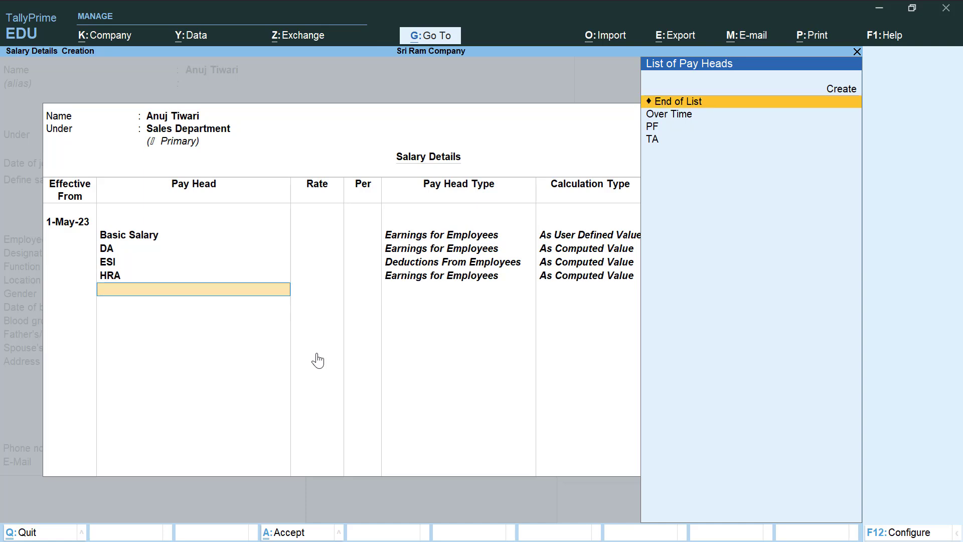
- Add Over Time at 200 per hrs, then PF and TA, and close salary details
key("Down")
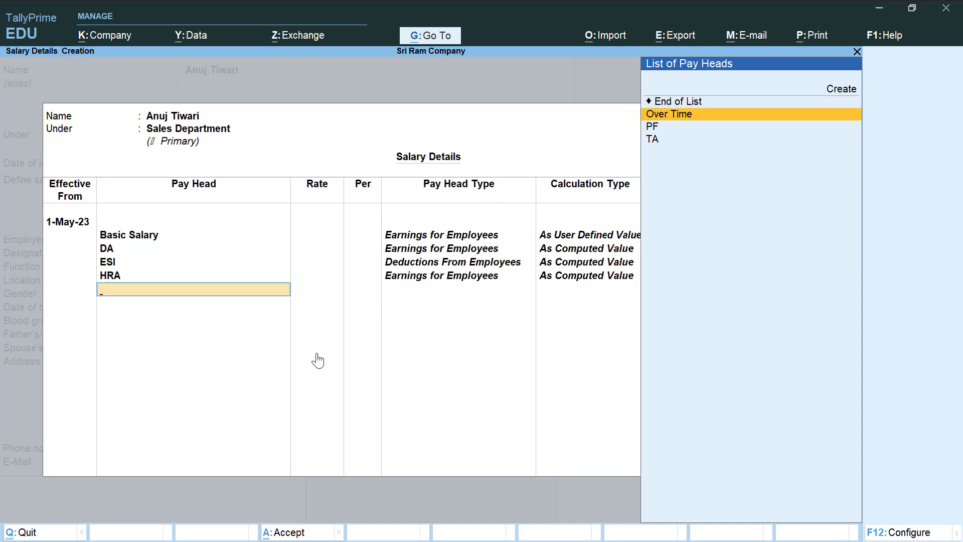
key("Return")
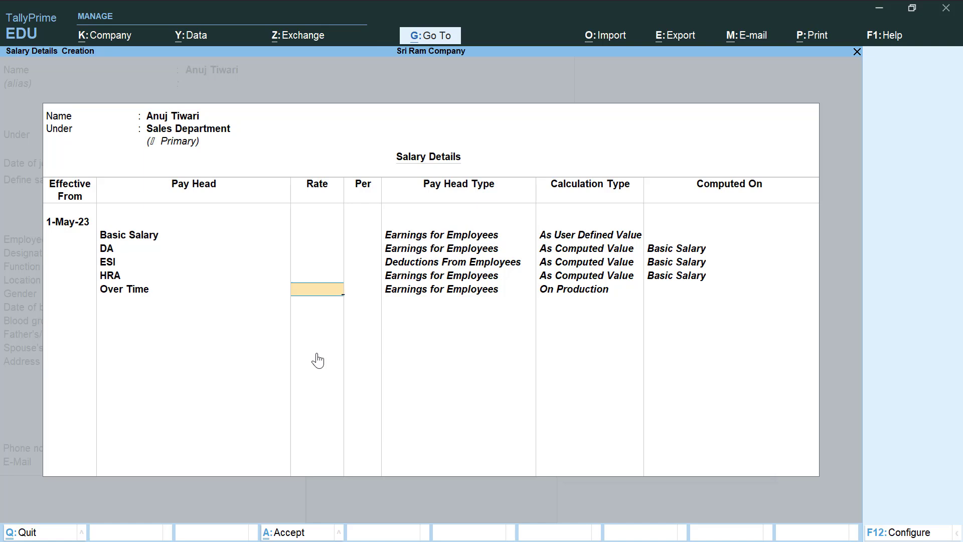
type("200")
key("Return")
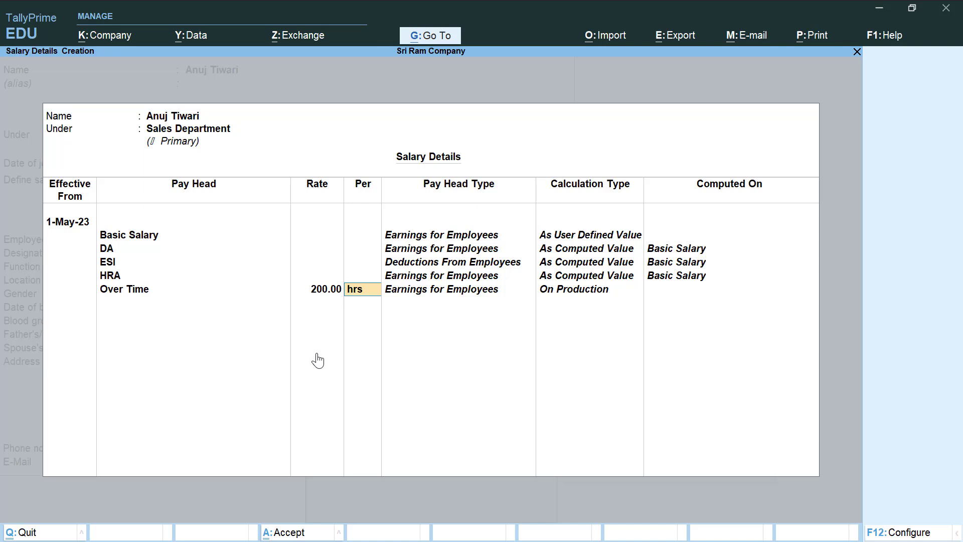
key("Return")
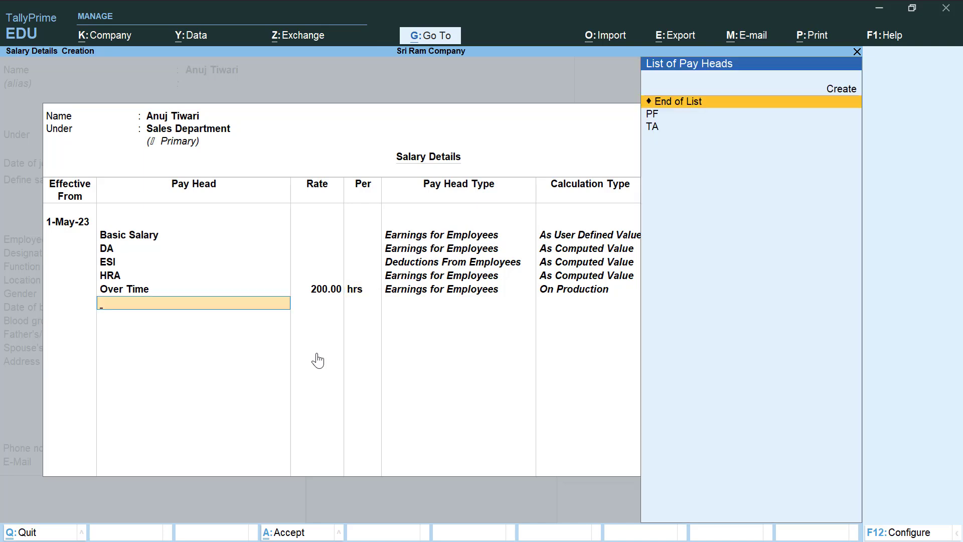
key("Down")
key("Return")
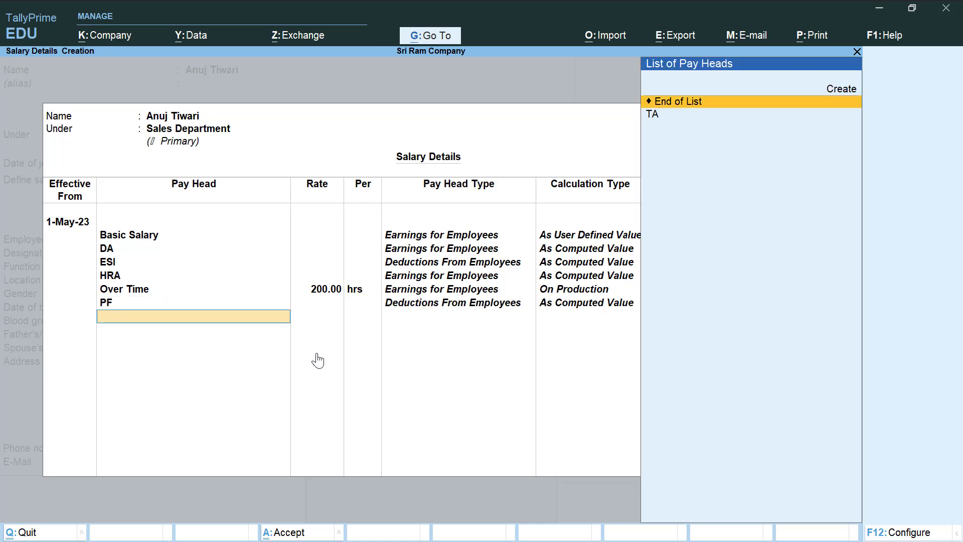
key("Down")
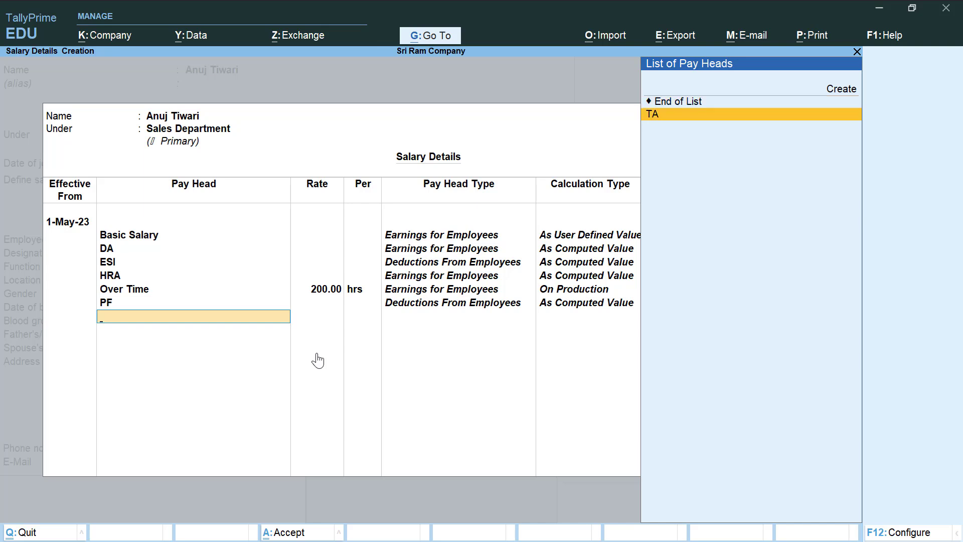
key("Return")
key("Return")
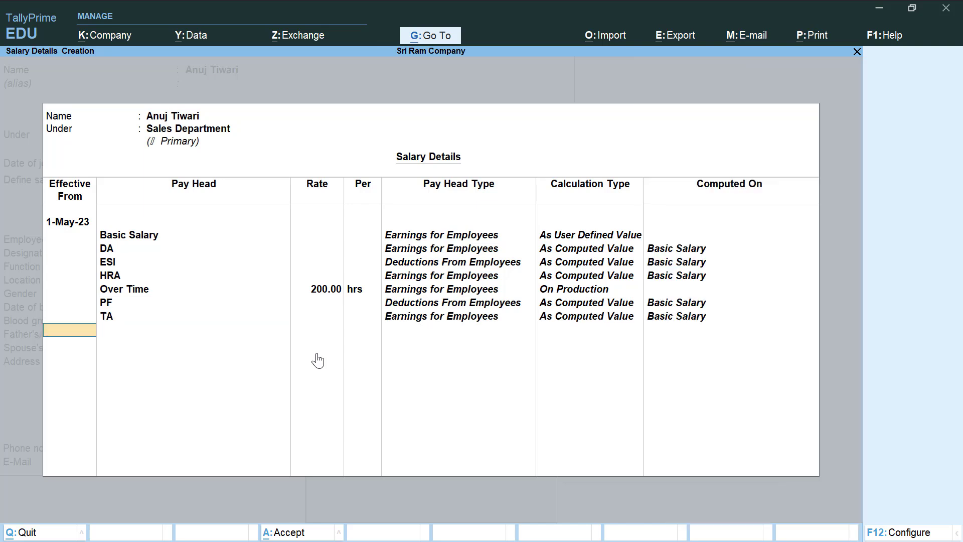
key("Return")
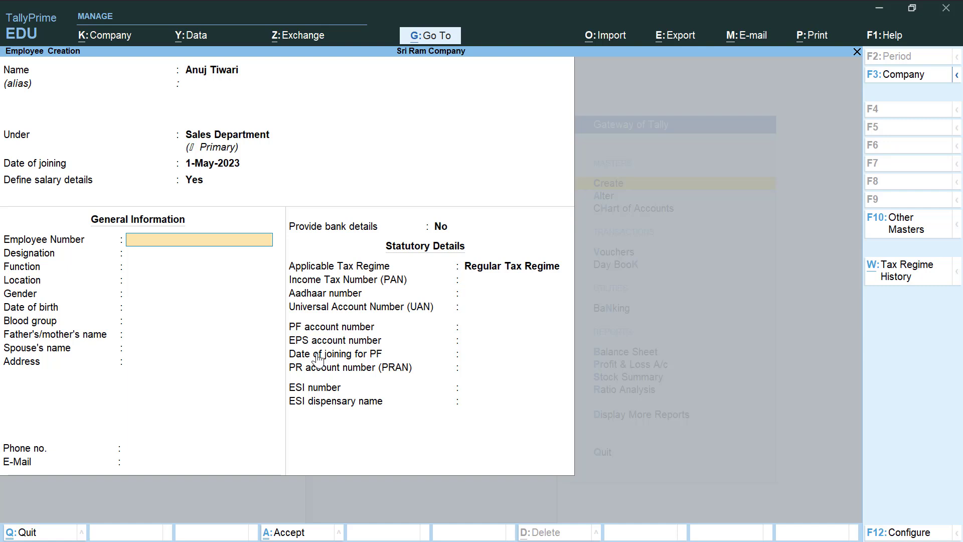
- Enter employee number 101, designation Manager, function Managing, location Kanpur, gender Male
type("101")
key("Return")
type("Manager")
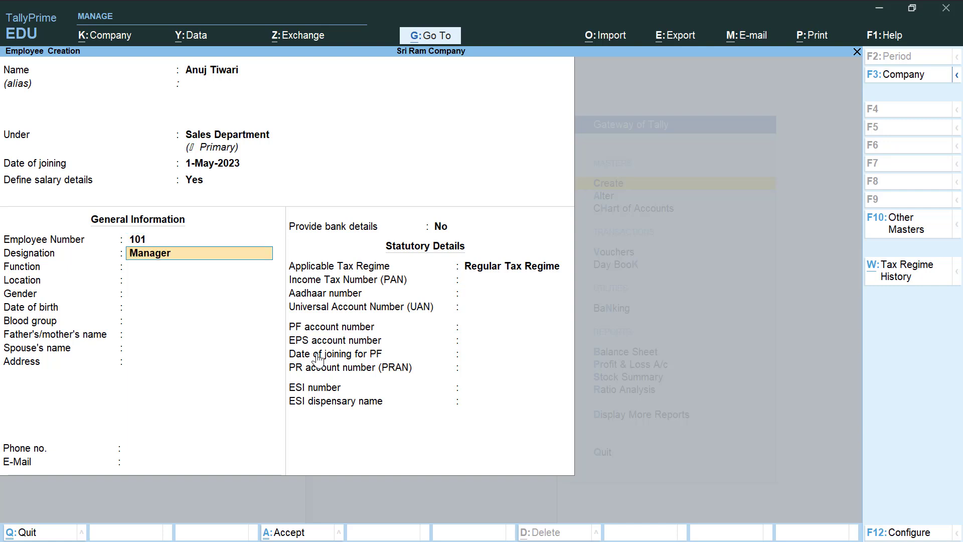
key("Return")
type("Managing")
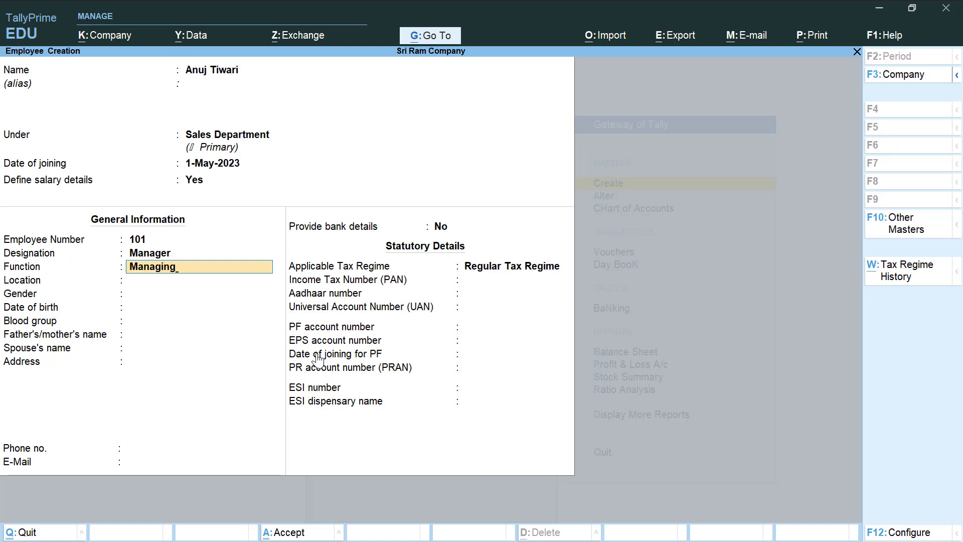
key("Return")
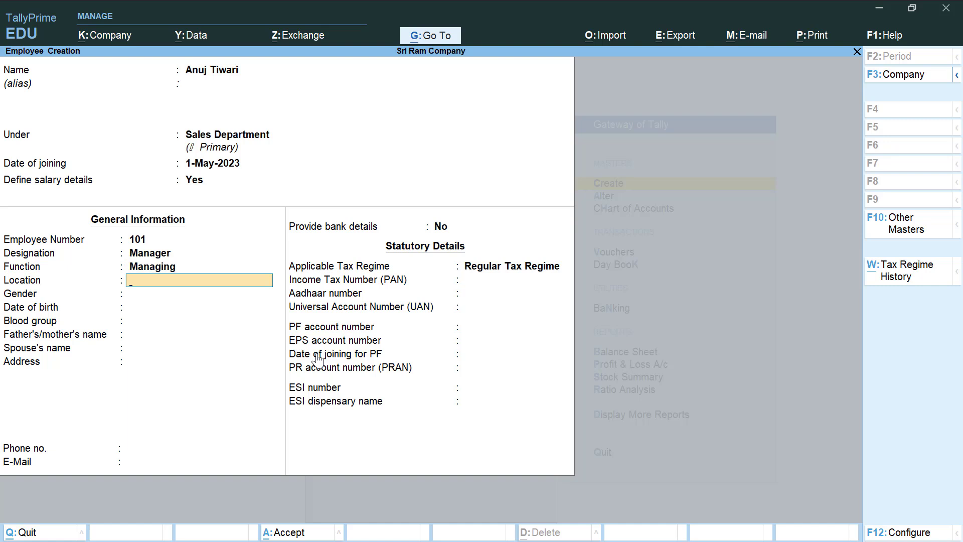
type("Kanpur")
key("Return")
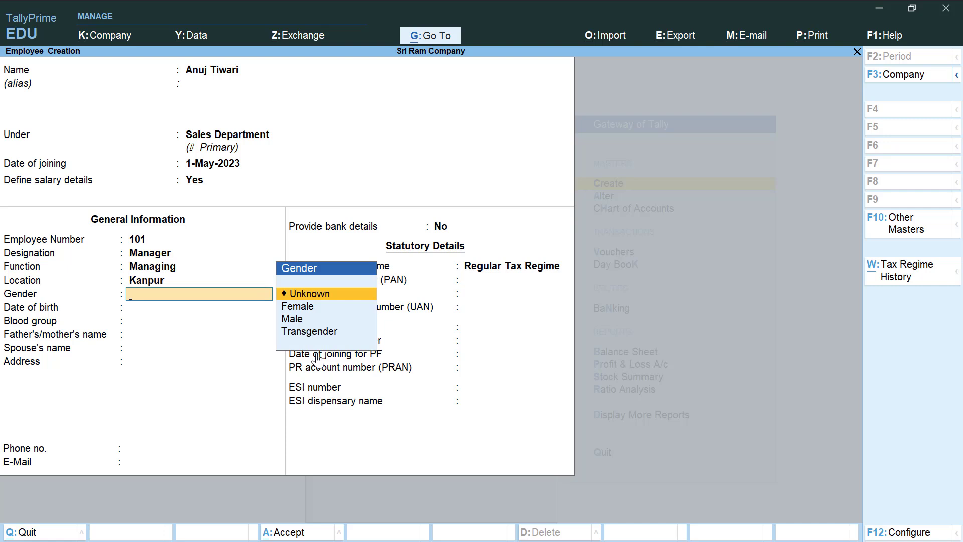
key("Down")
key("Down")
key("Return")
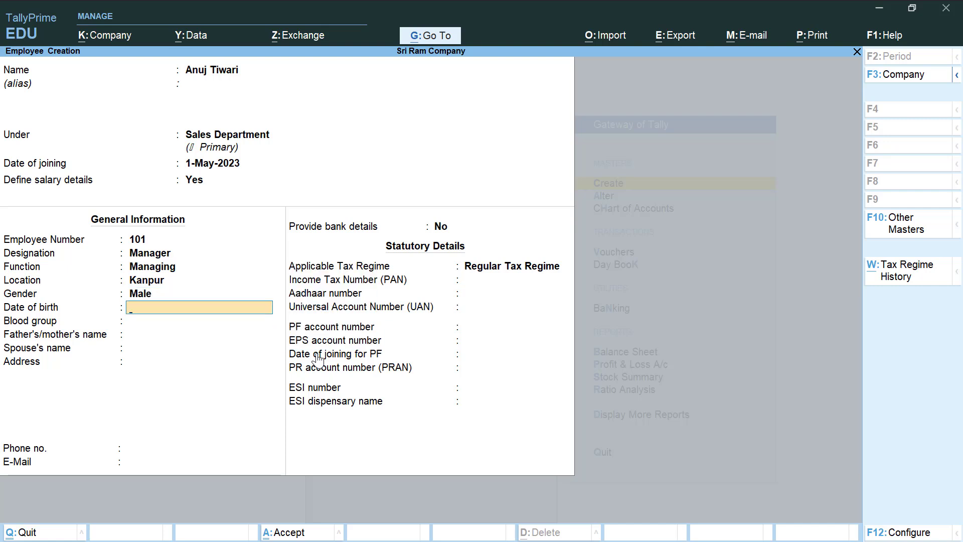
type("1-3-1989")
key("Return")
key("Down")
key("Down")
key("Return")
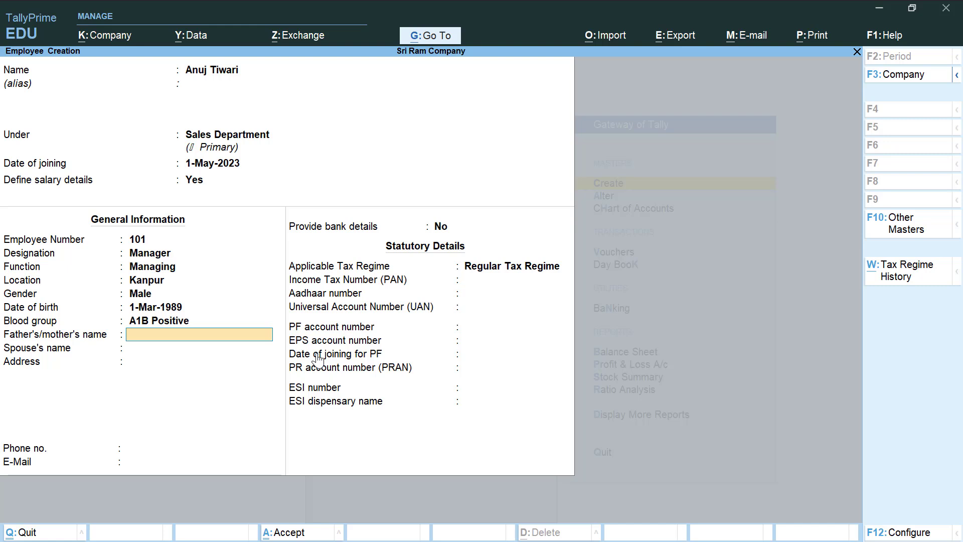
key("Return")
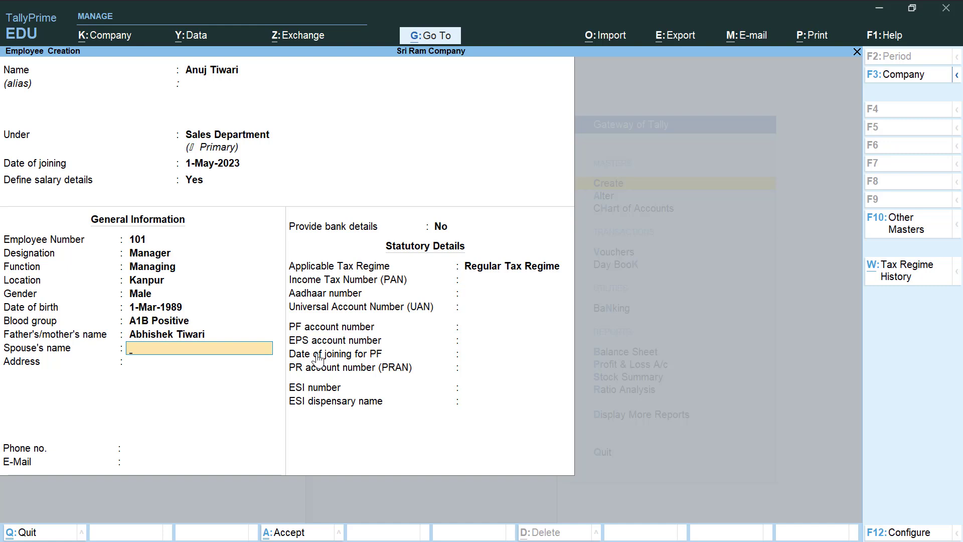
key("Return")
- Fill in the employee's address, phone number and e-mail address
type("C-Block Kidwai Nagar")
key("Return")
key("Return")
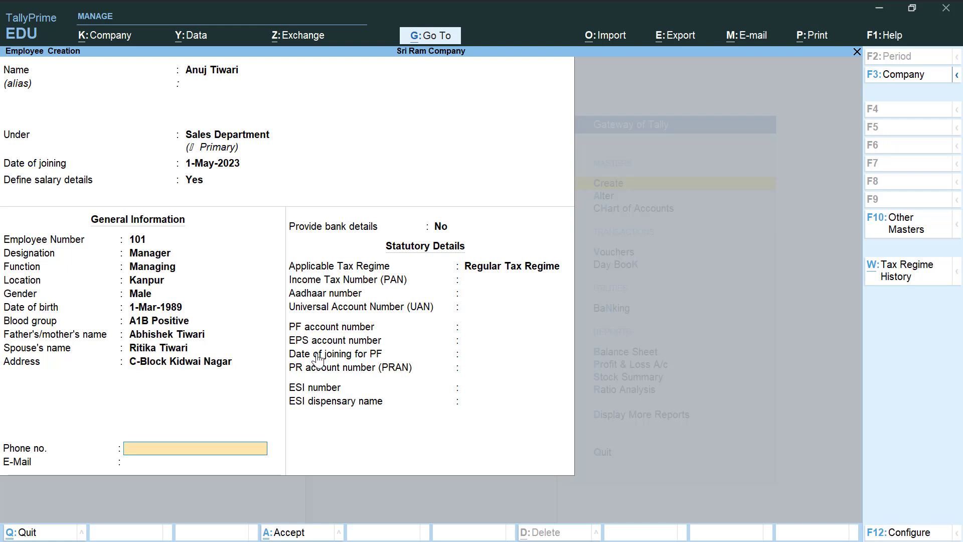
type("9999999999")
key("Return")
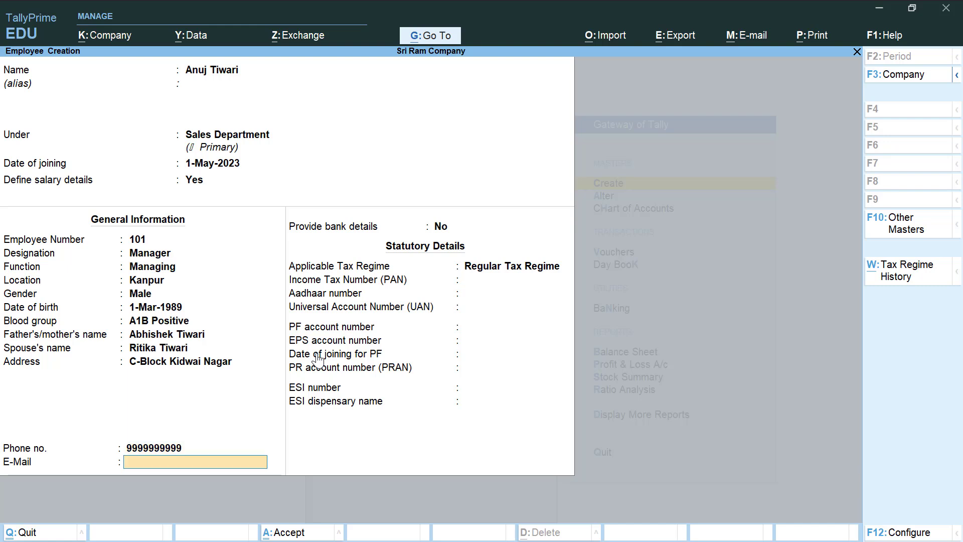
key("Return")
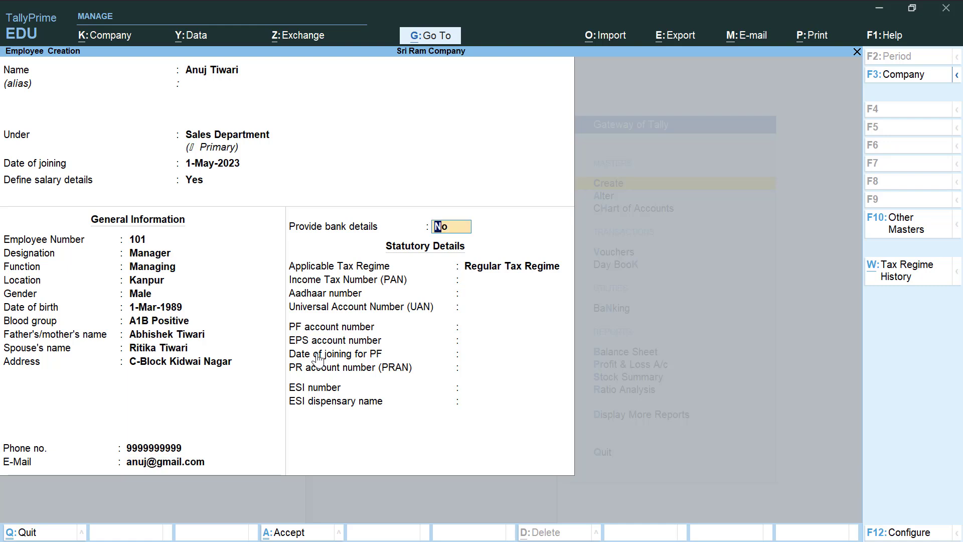
- Enable bank details and enter the employee's bank account number and IFS code
type("y")
key("Return")
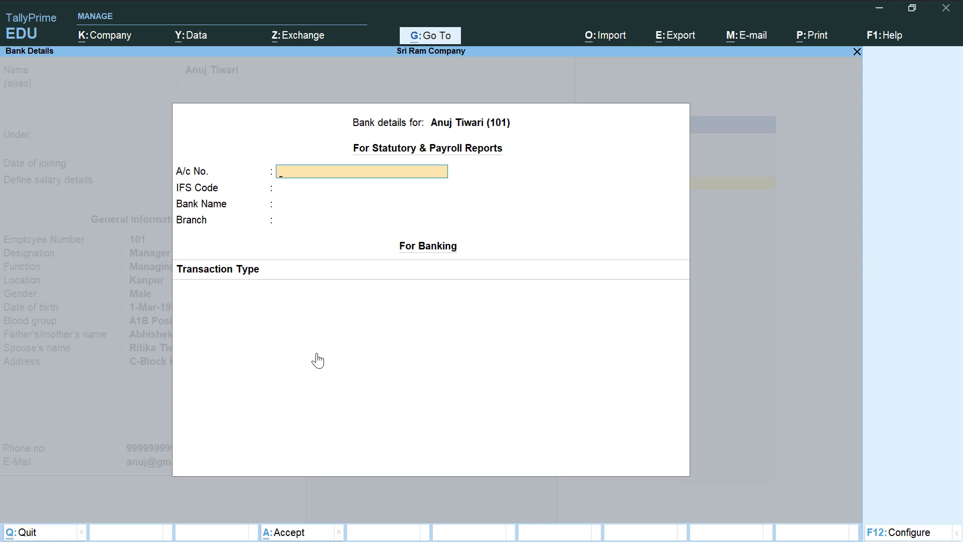
key("Return")
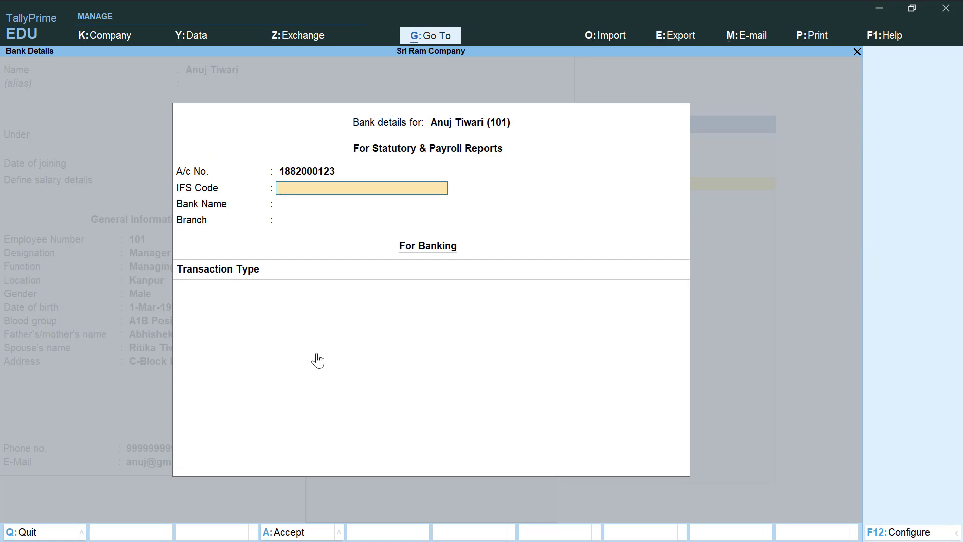
type("PUNB0123456")
key("Return")
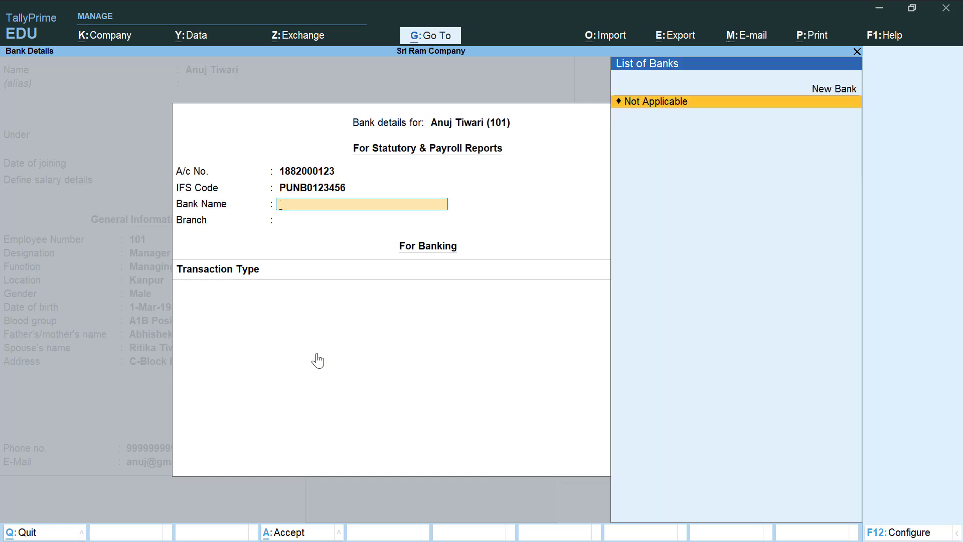
- Create the new bank Punb, branch Kanpur, with e-Fund Transfer as transaction type
type("Pun")
type("b")
key("BackSpace")
type("b")
key("Return")
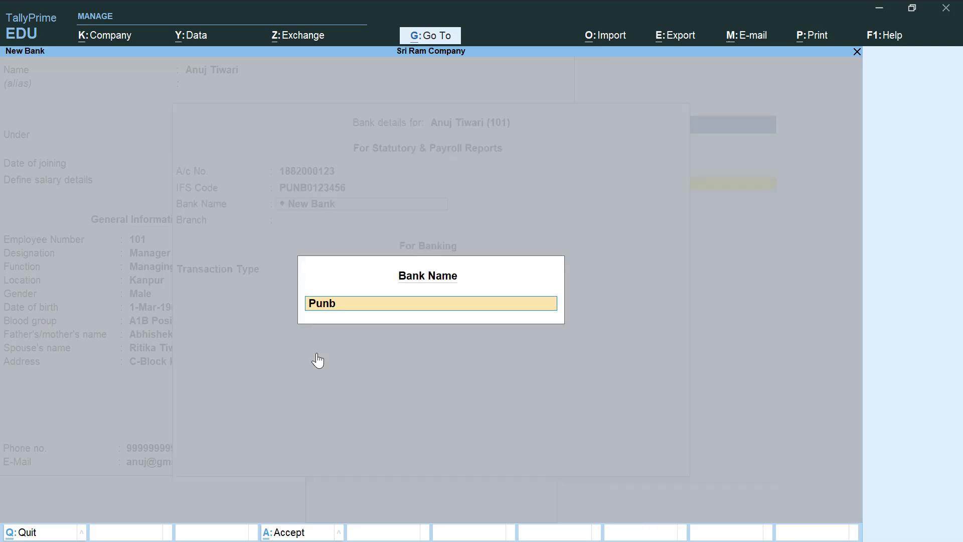
key("Return")
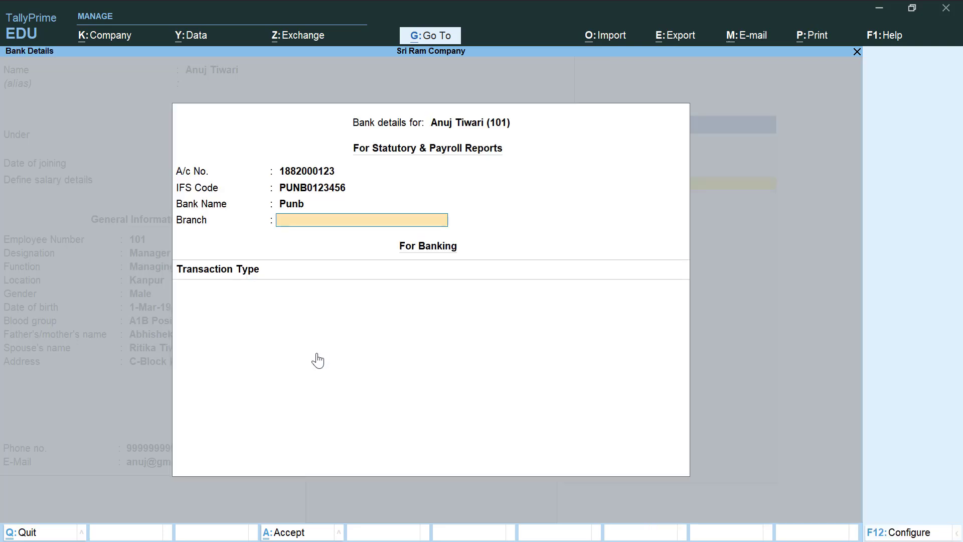
type("Kanpur")
key("Return")
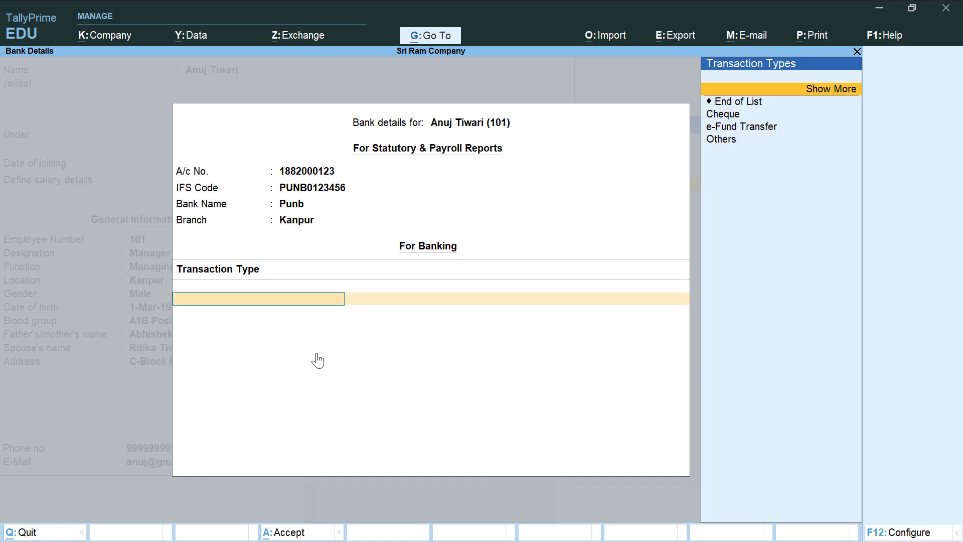
key("Down")
key("Down")
key("Down")
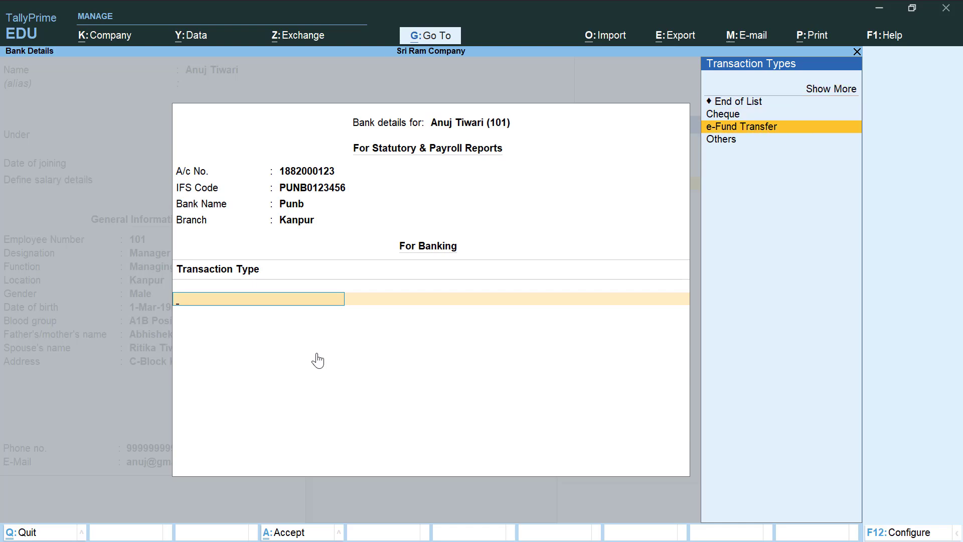
key("Return")
key("Return")
key("Return")
key("Return")
key("Return")
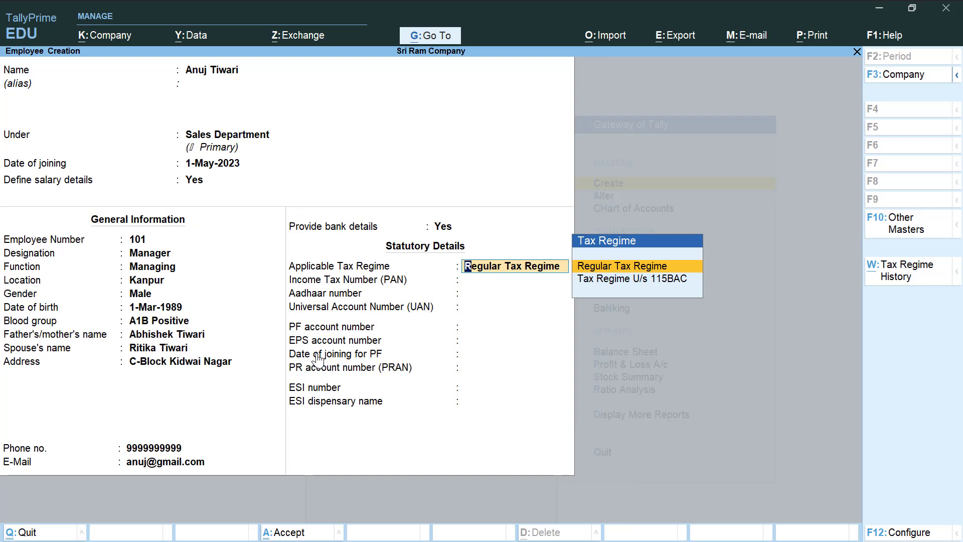
- Keep the Regular Tax Regime and enter the employee's PAN and Aadhaar numbers
key("Return")
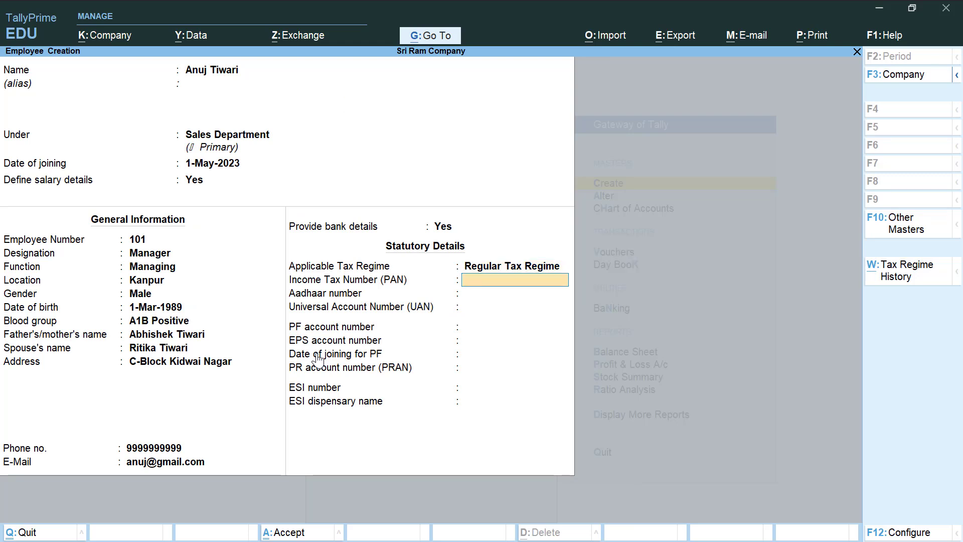
key("Return")
type("11112222")
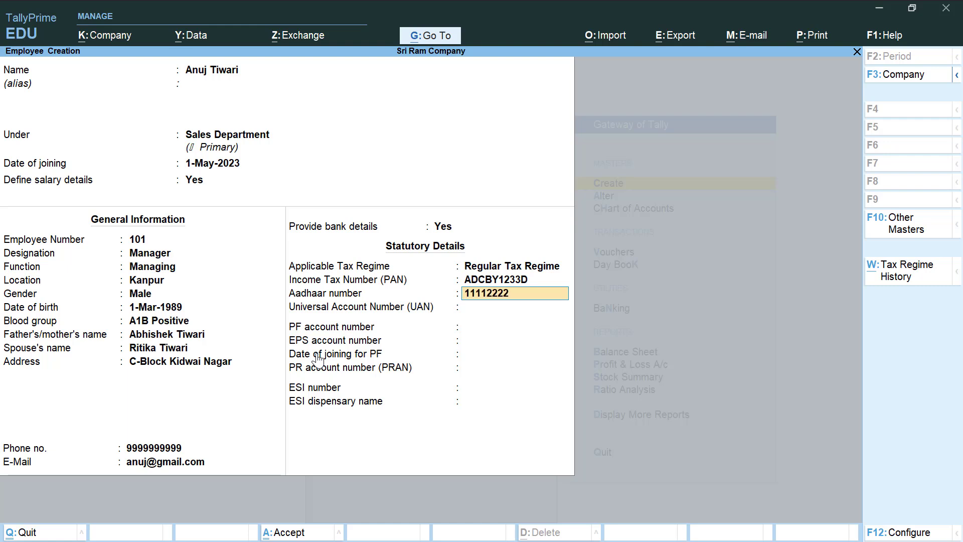
type("3333")
key("Return")
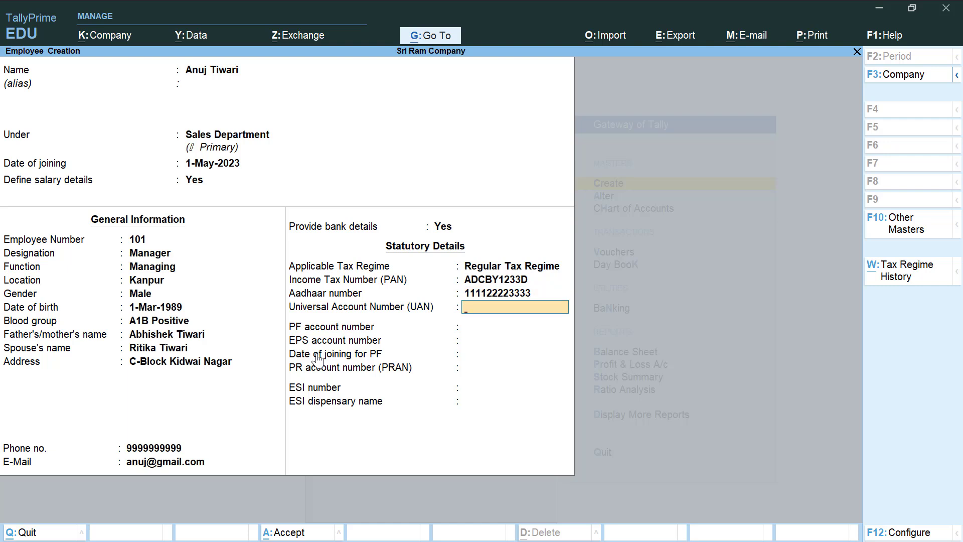
- Enter the PF account number, leave UAN and pension fields blank, and save the employee
key("Return")
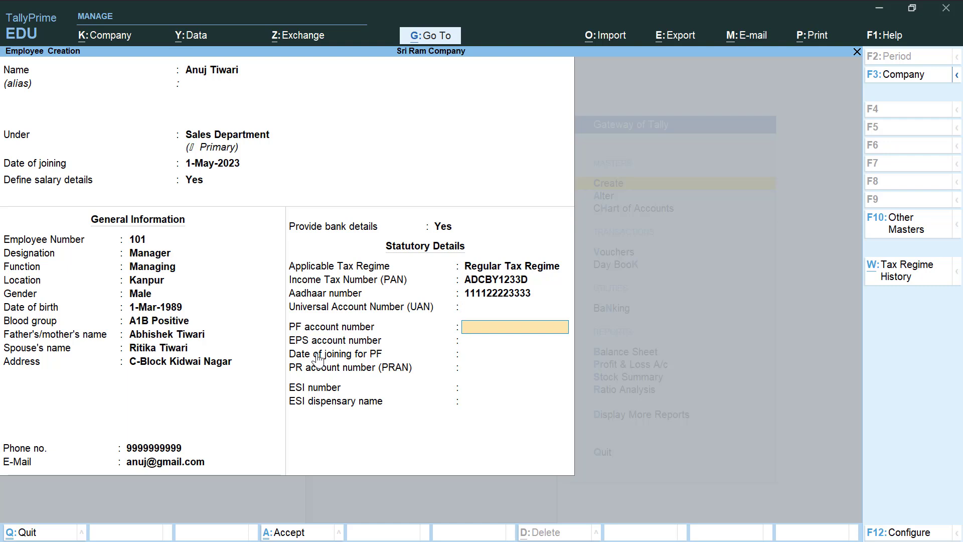
type("AAAAN1111155")
key("Return")
key("Return")
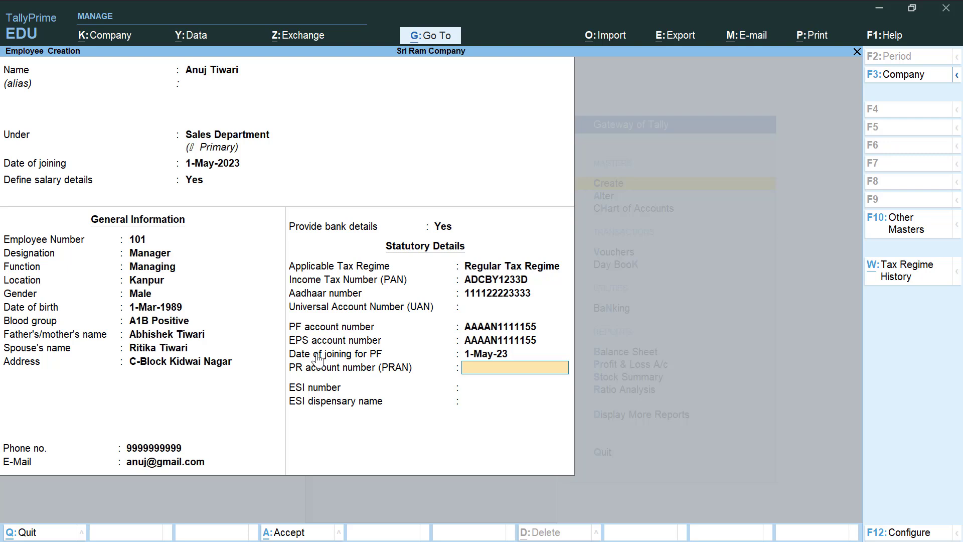
key("Return")
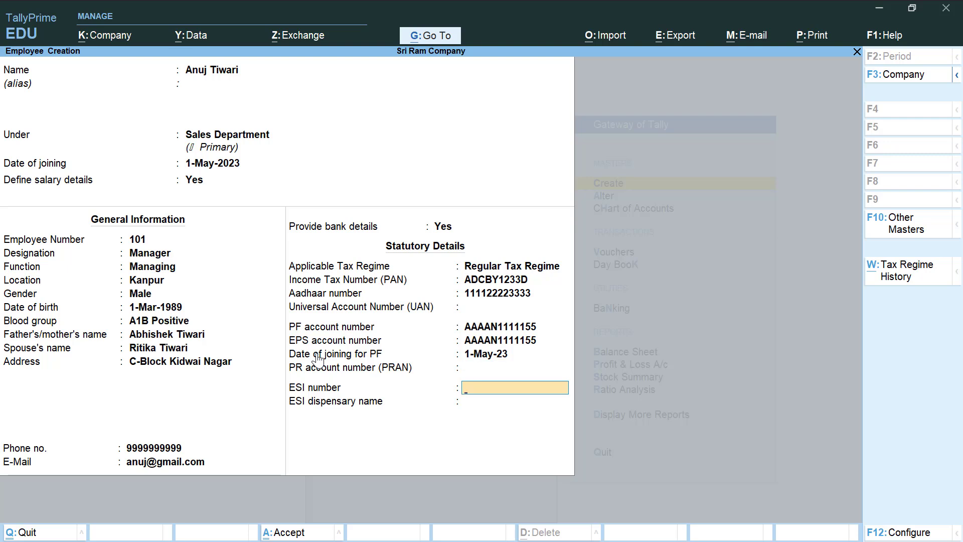
key("Return")
key("Return")
key("Return")
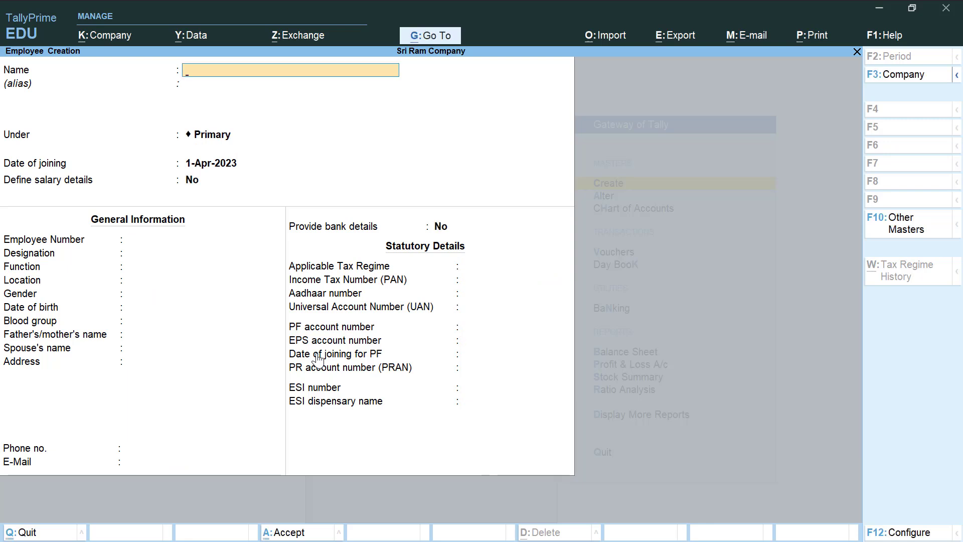
- Exit employee masters and open a new Attendance voucher, No. 1, from Other Vouchers
key("Escape")
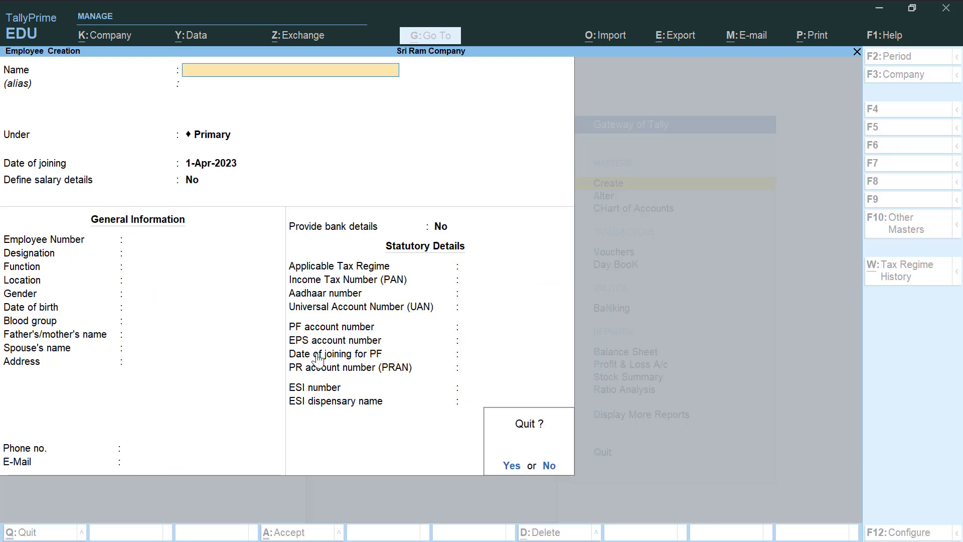
key("Return")
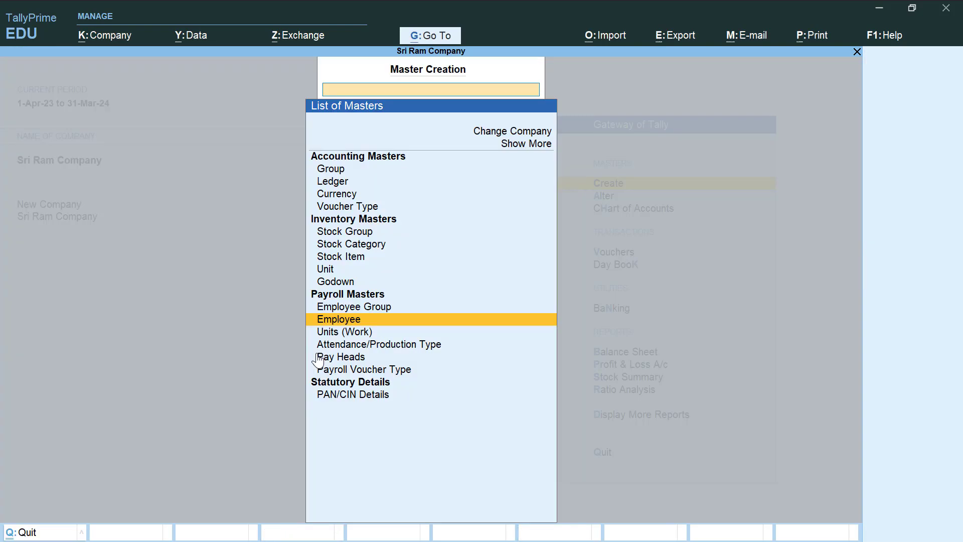
key("Escape")
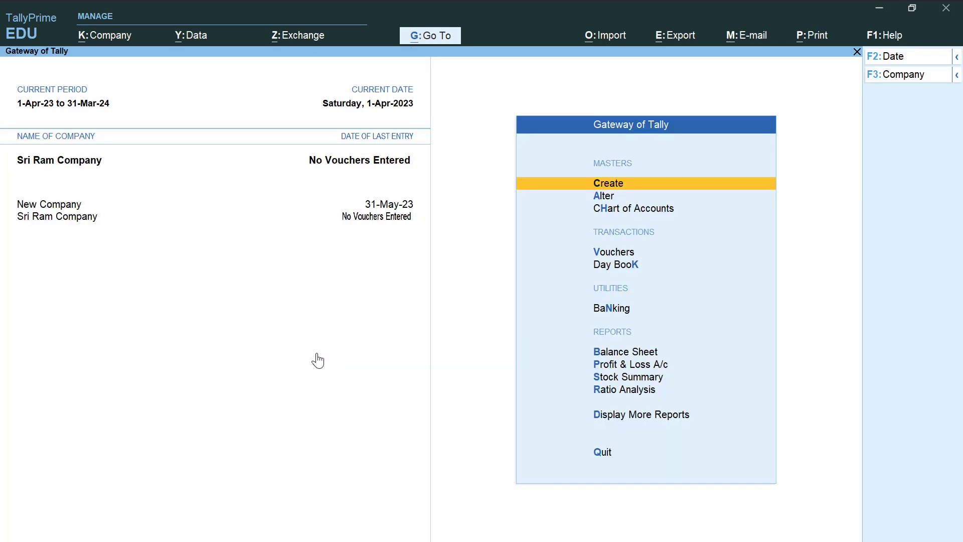
key("Down")
key("Down")
key("Down")
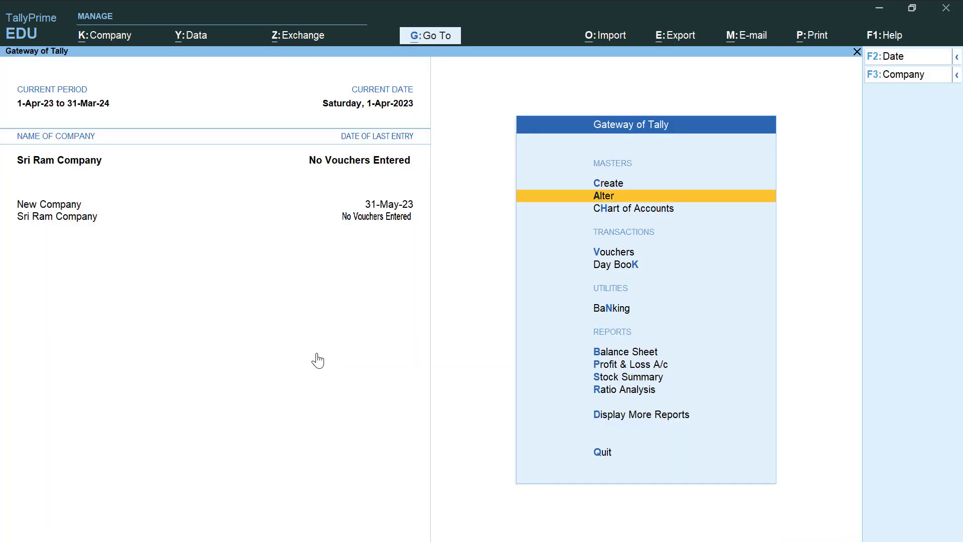
key("Return")
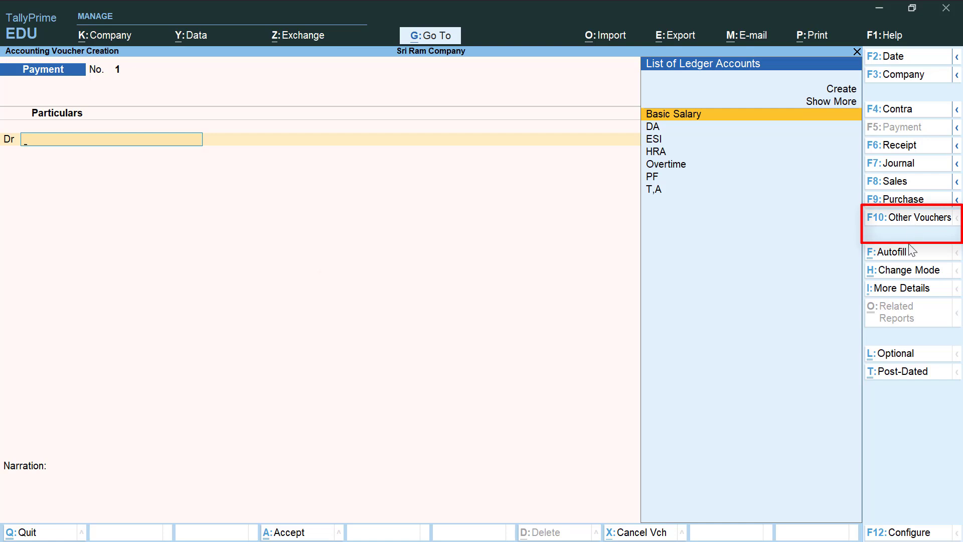
left_click(905, 228)
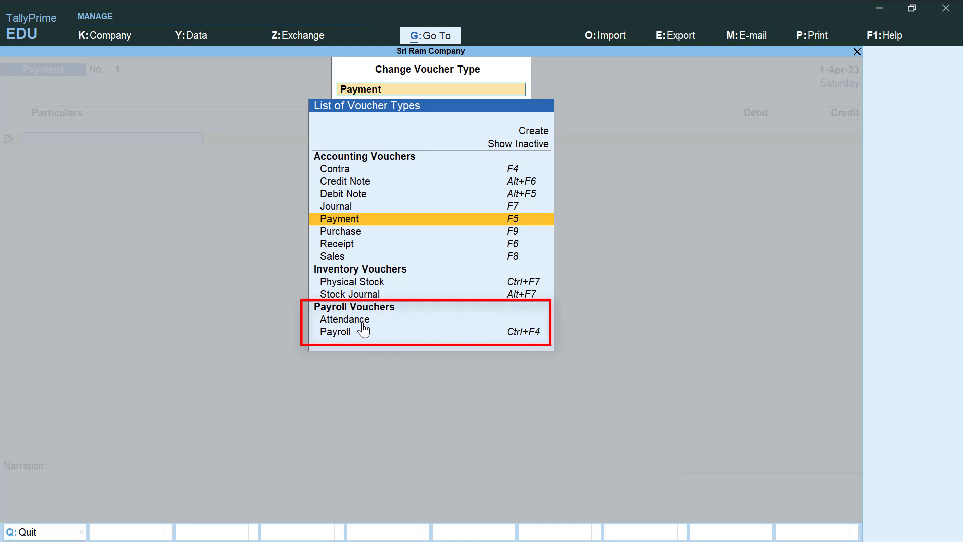
key("Down")
key("Down")
key("Down")
key("Down")
key("Down")
key("Down")
key("Down")
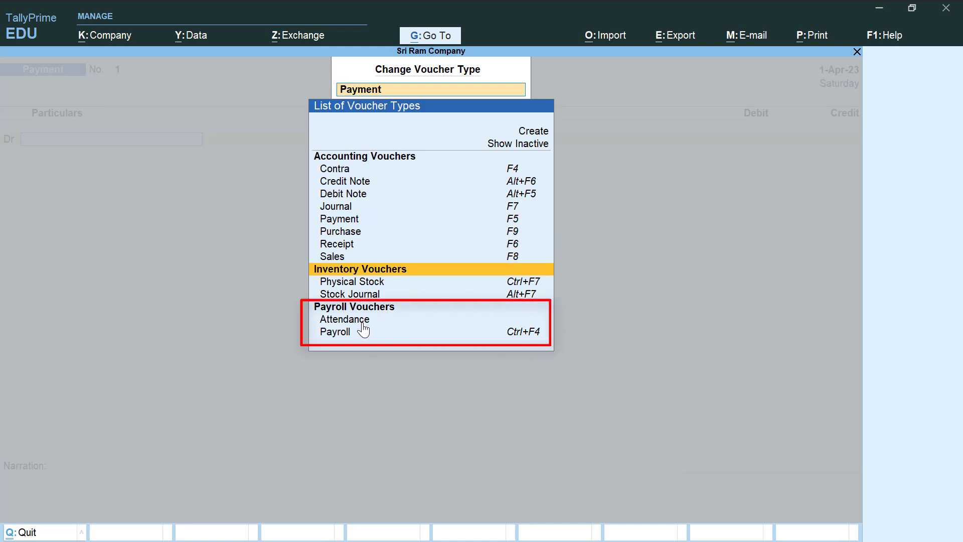
key("Down")
key("Return")
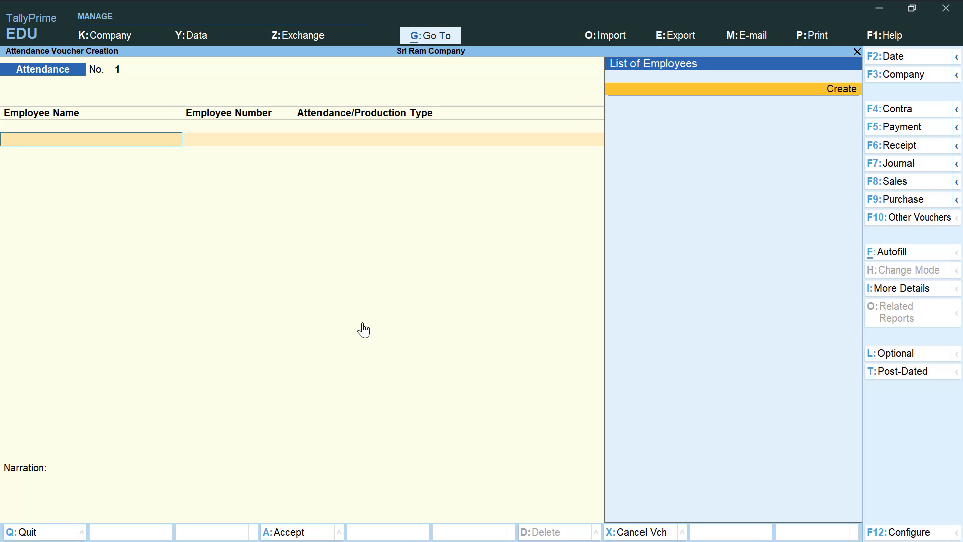
- Date the attendance voucher 31-5-2023 and record 2 days of Leave for the employee
key("F2")
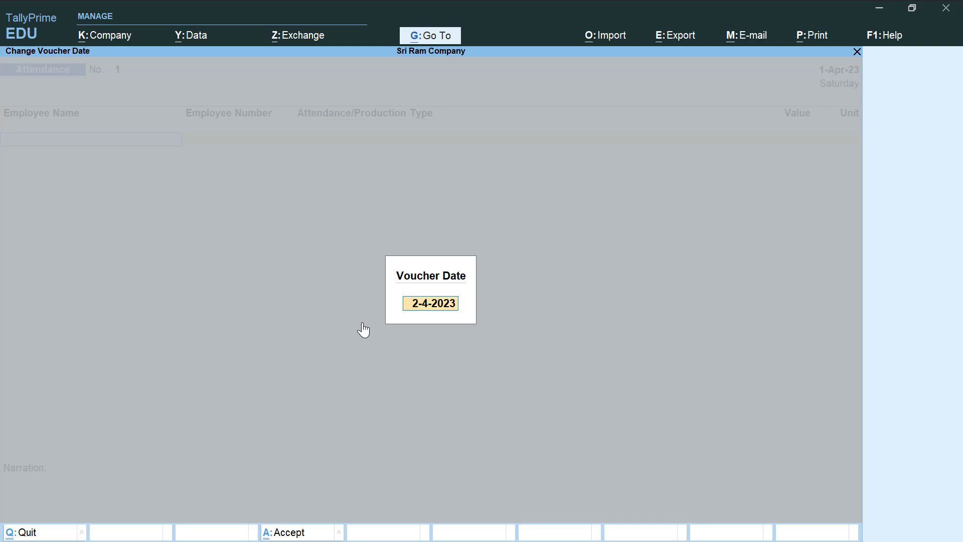
type("31-5-2023")
key("Return")
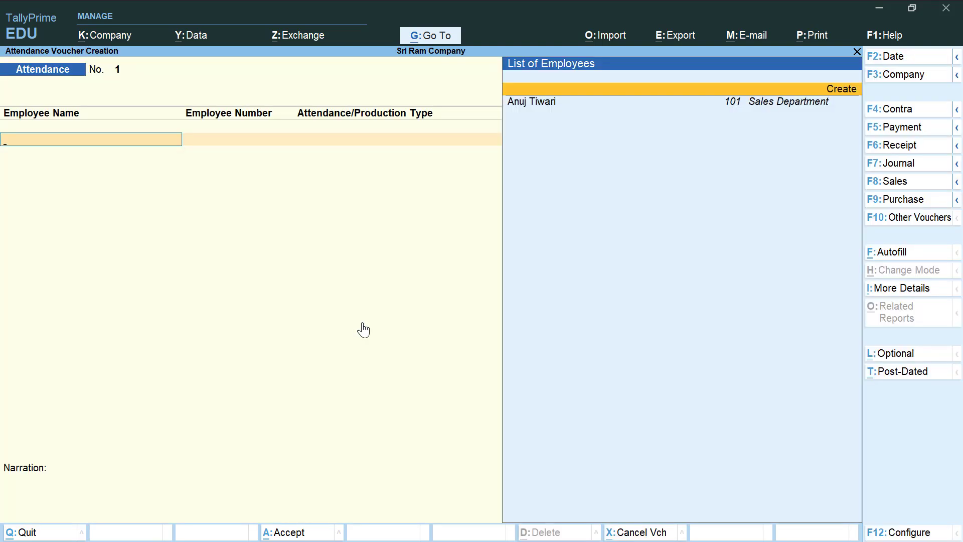
key("Down")
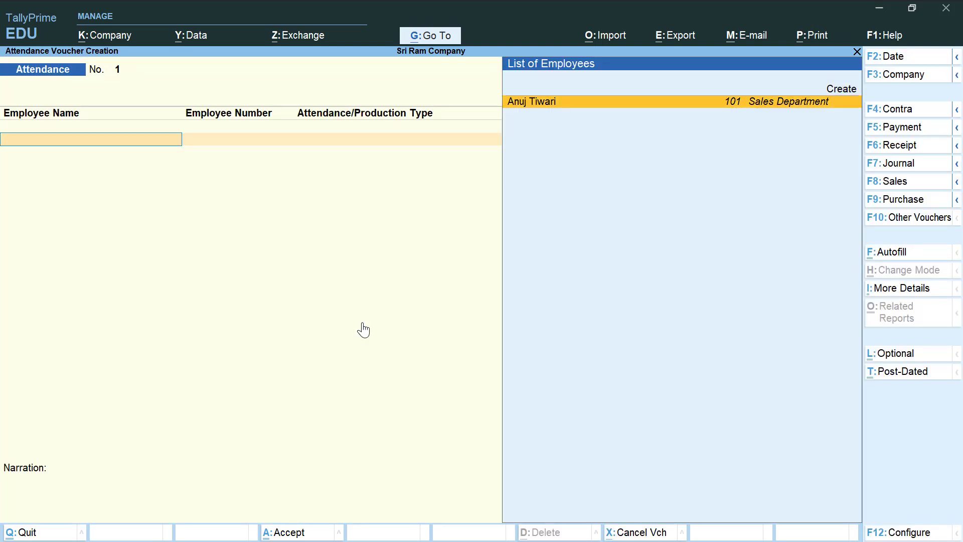
key("Return")
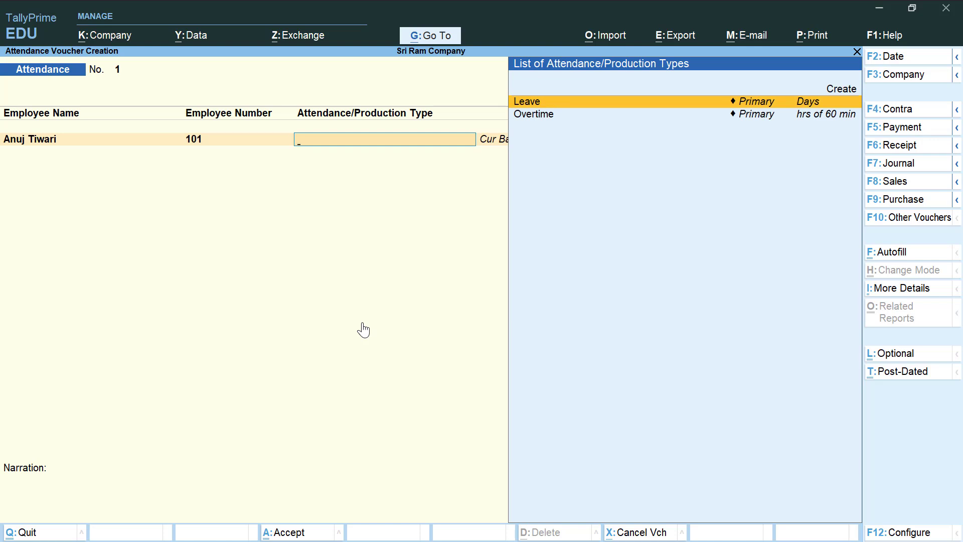
key("Return")
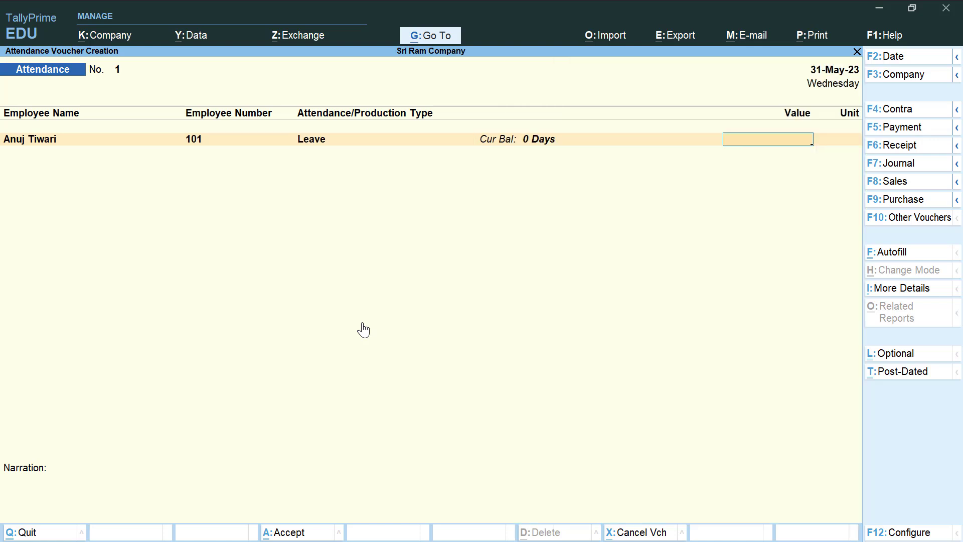
type("2")
key("Return")
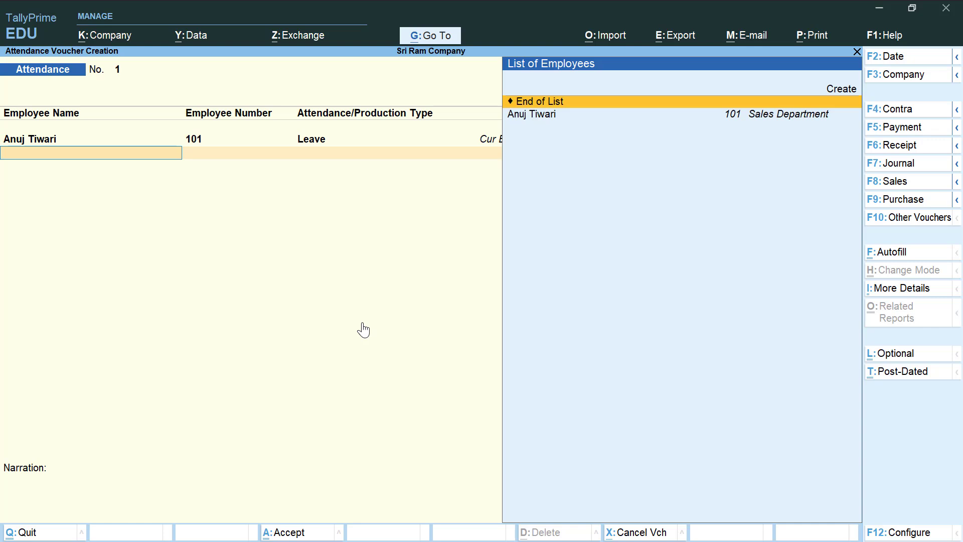
- Add a 5-hour Overtime row for the employee and save attendance voucher No. 1
key("Down")
key("Return")
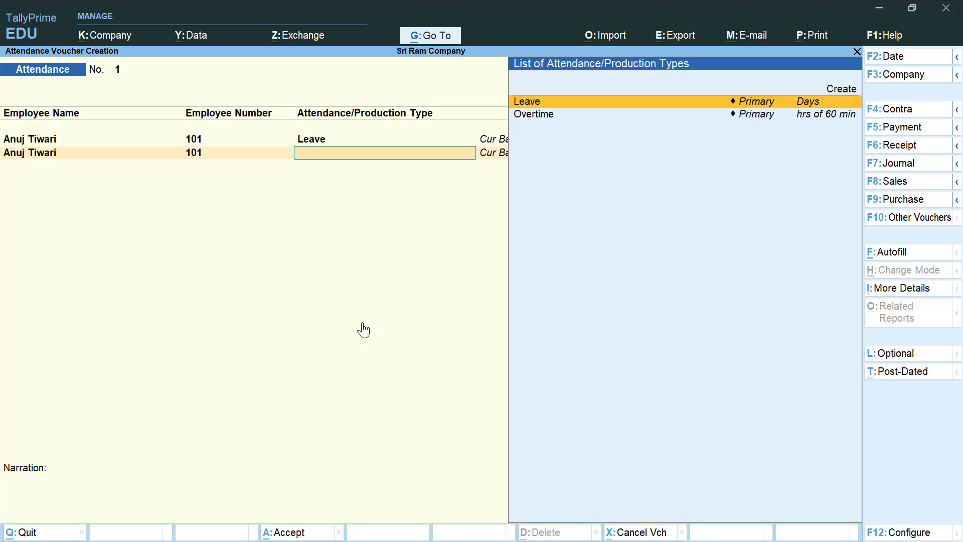
key("Down")
key("Return")
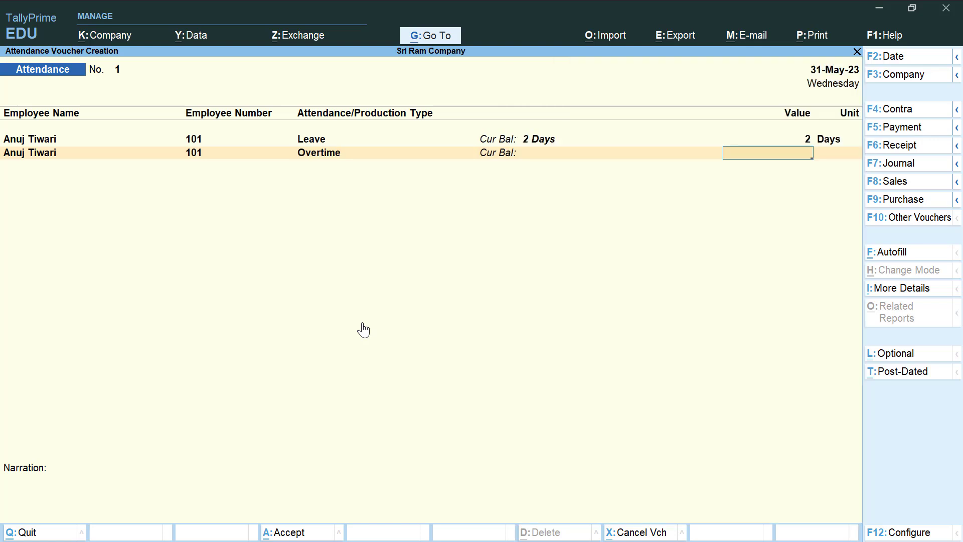
type("5")
key("Return")
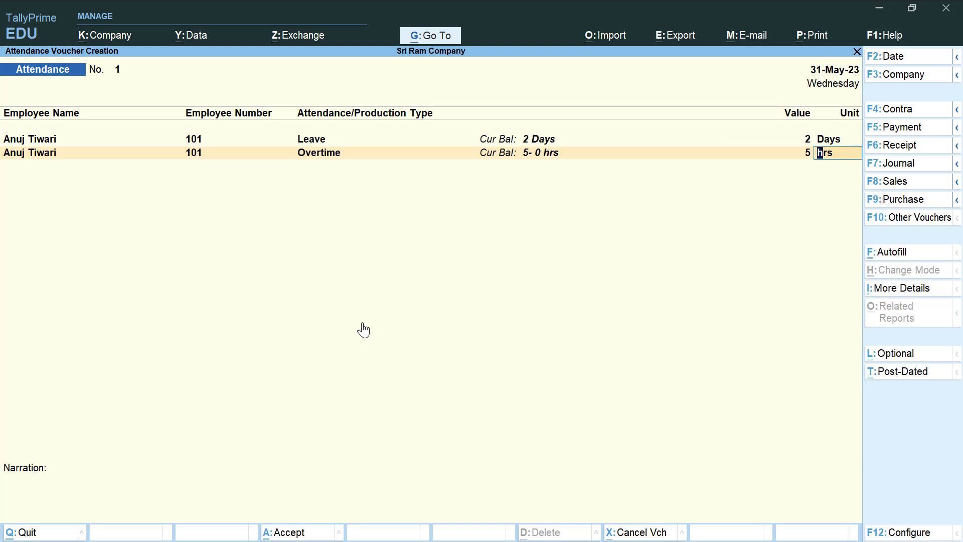
key("Return")
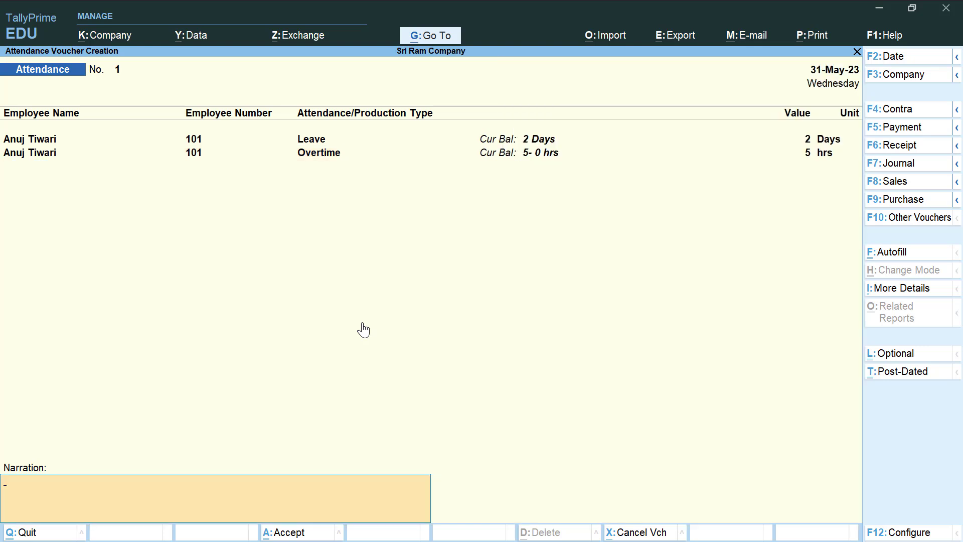
key("Return")
key("Return")
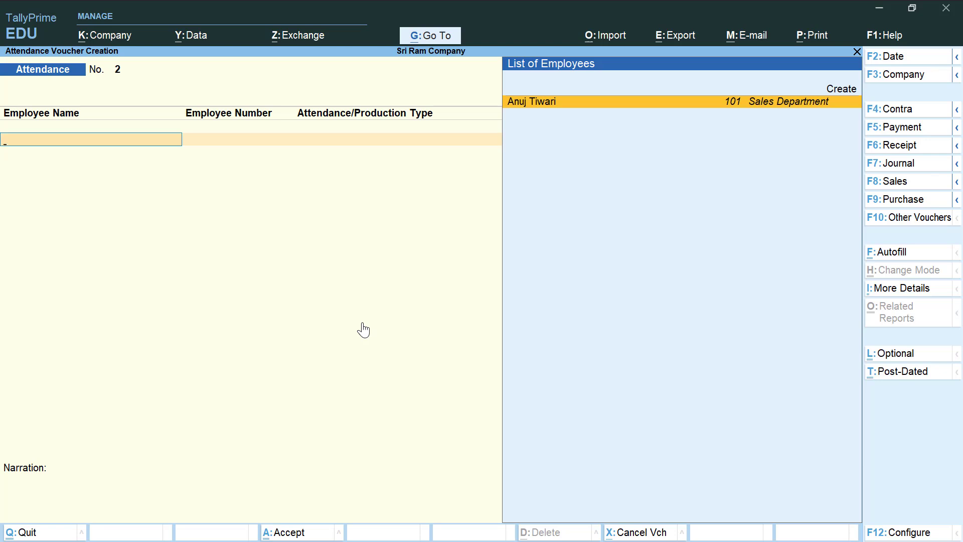
- Start a new Payroll voucher using Payroll Autofill with the User Defined process
left_click(888, 220)
key("Down")
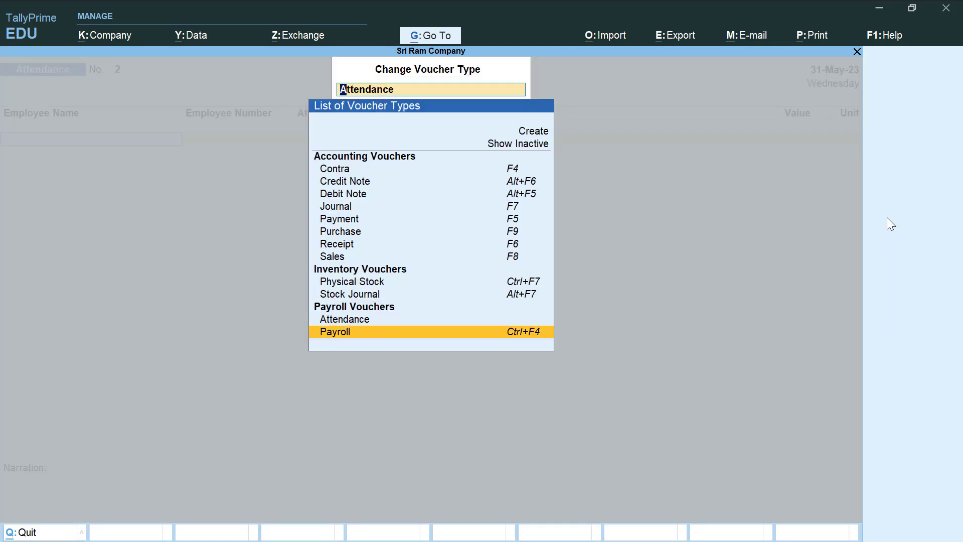
key("Return")
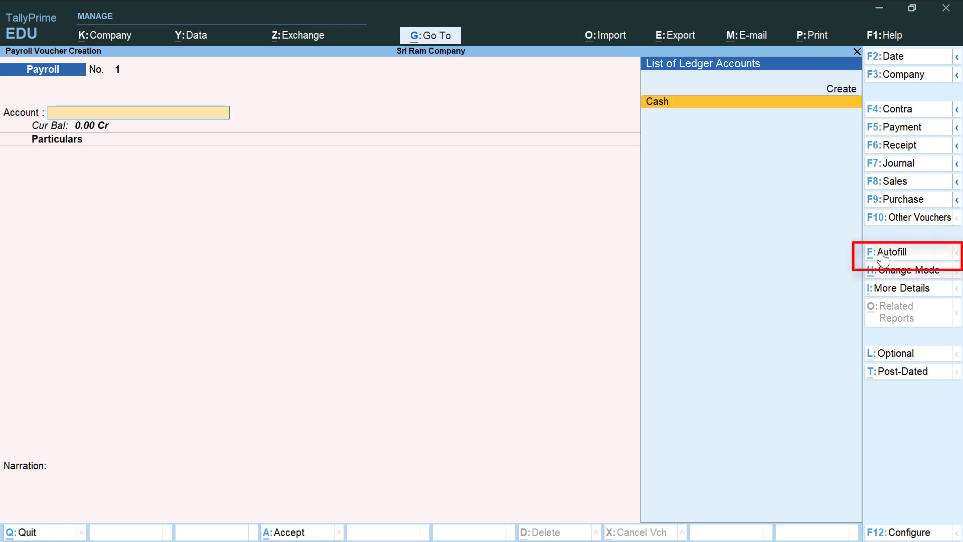
left_click(881, 253)
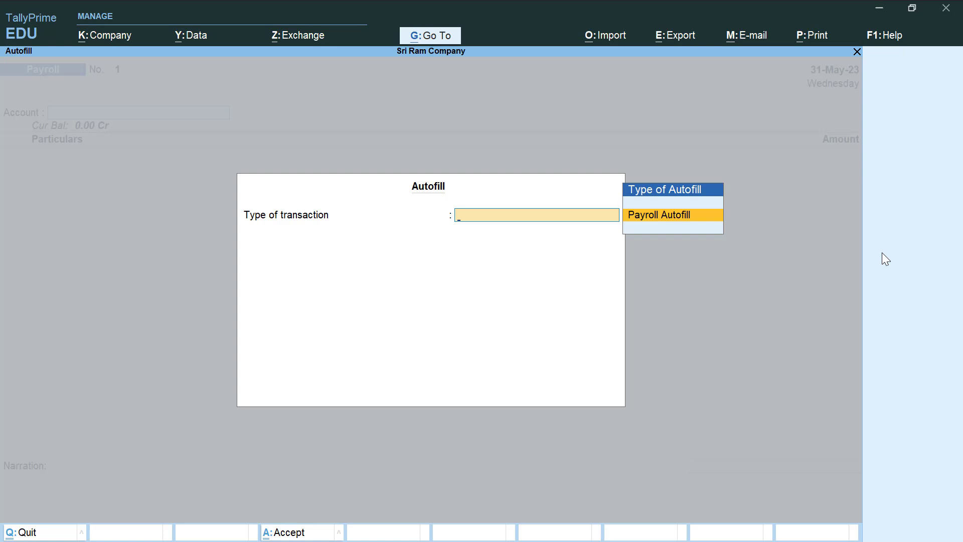
key("Return")
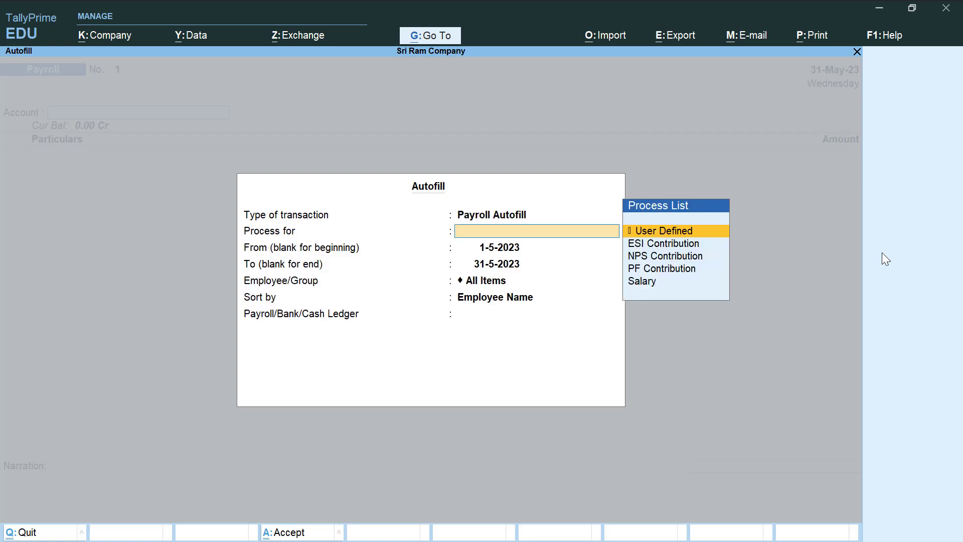
key("Return")
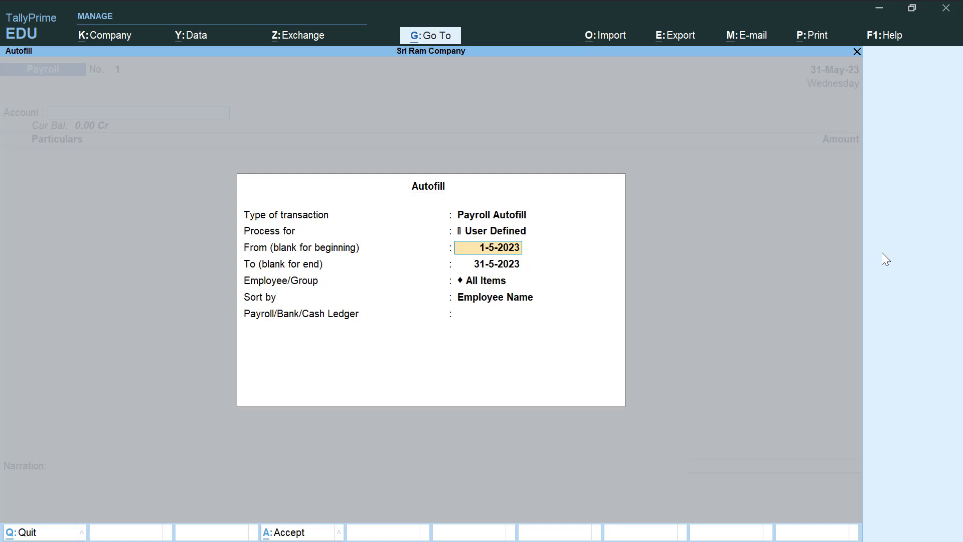
- Autofill from 1-5-2023 for all employees, sorted by employee name, paid from Cash
key("Return")
key("Return")
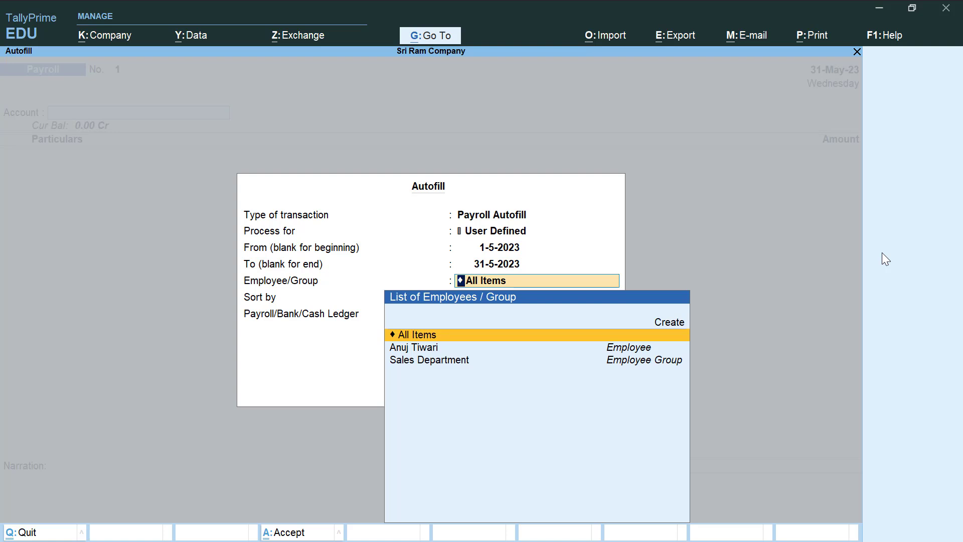
key("Return")
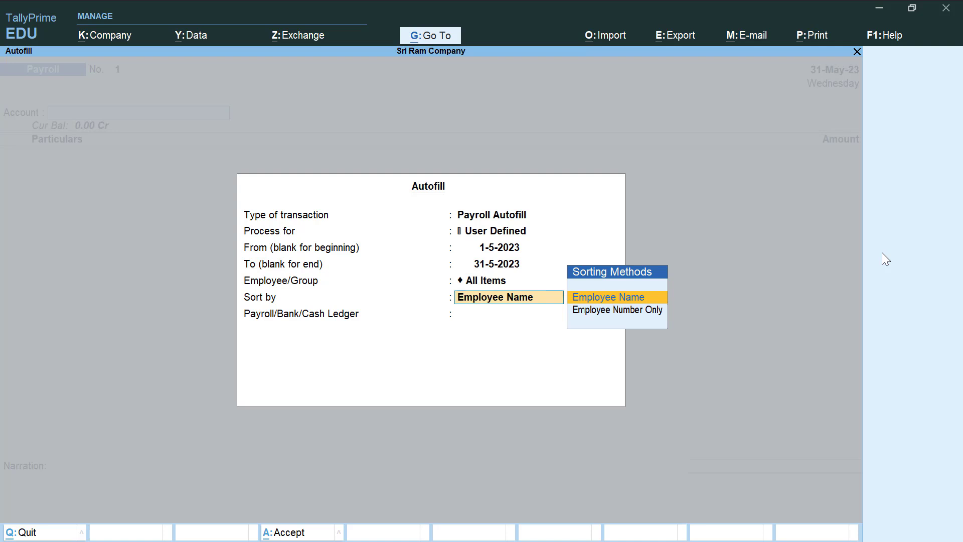
key("Return")
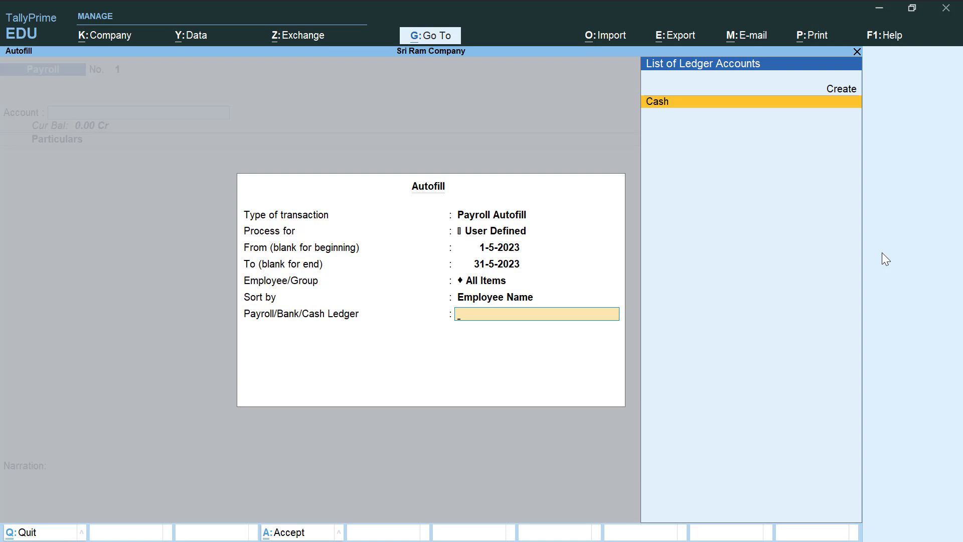
key("Return")
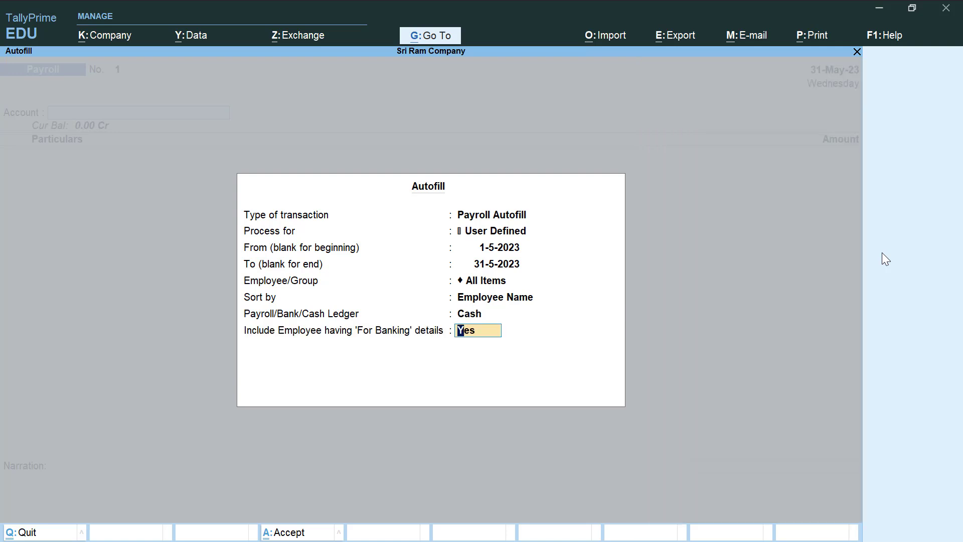
key("Return")
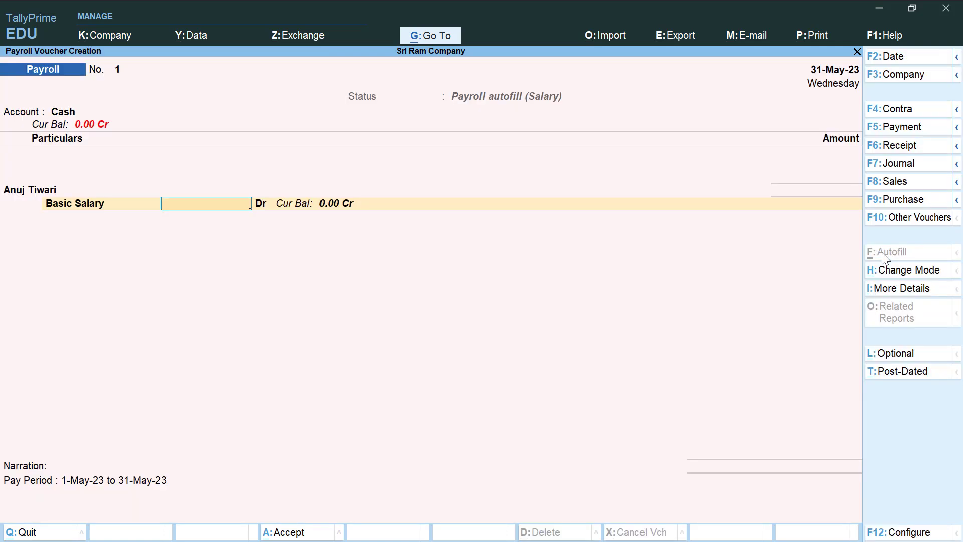
- Enter a Basic Salary of 40,000 and save the payroll voucher
type("40000")
key("Return")
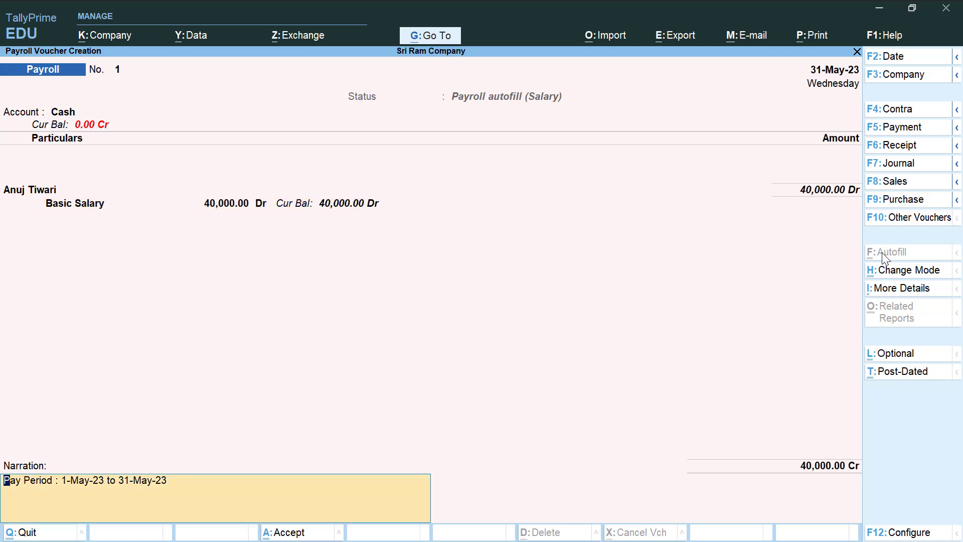
key("Return")
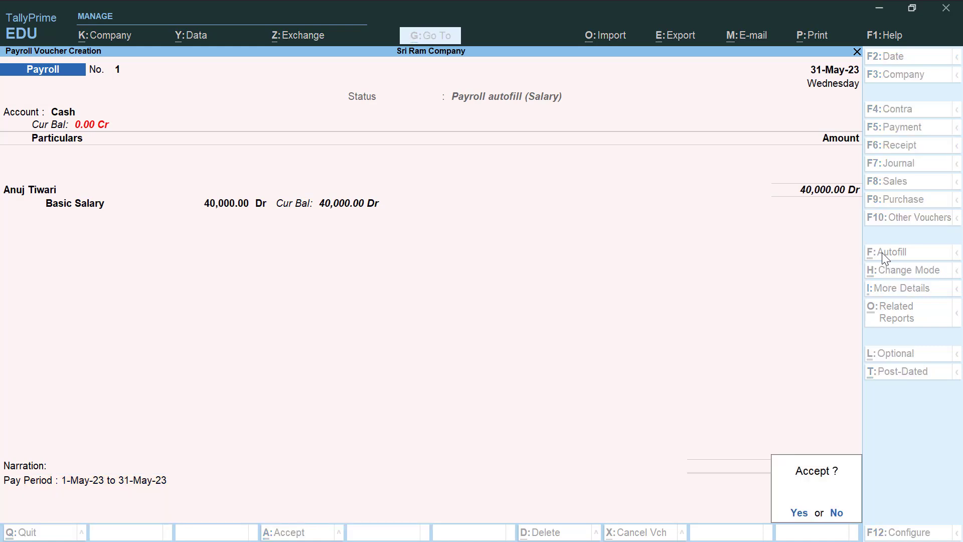
key("Return")
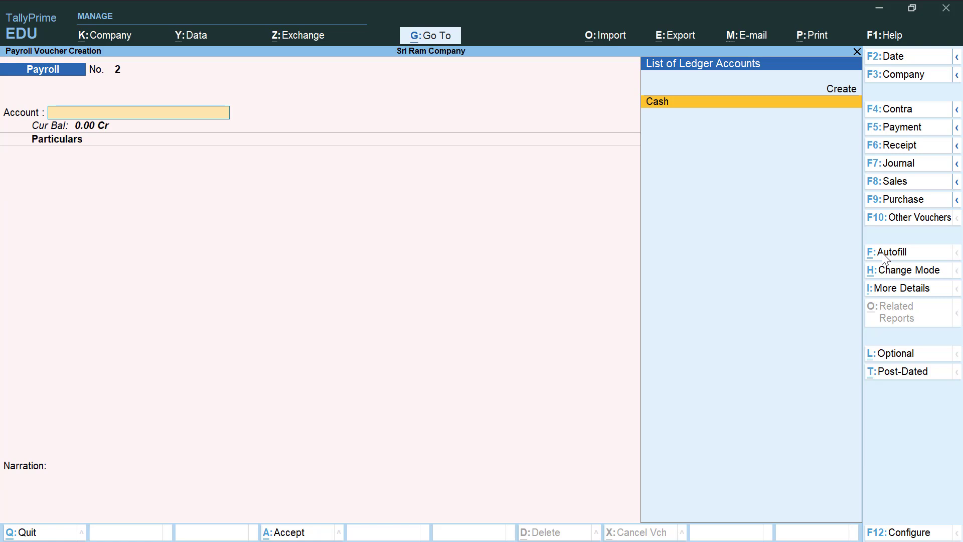
- Autofill with the Salary process for May 2023, all employees by name, from Cash, then save
left_click(885, 253)
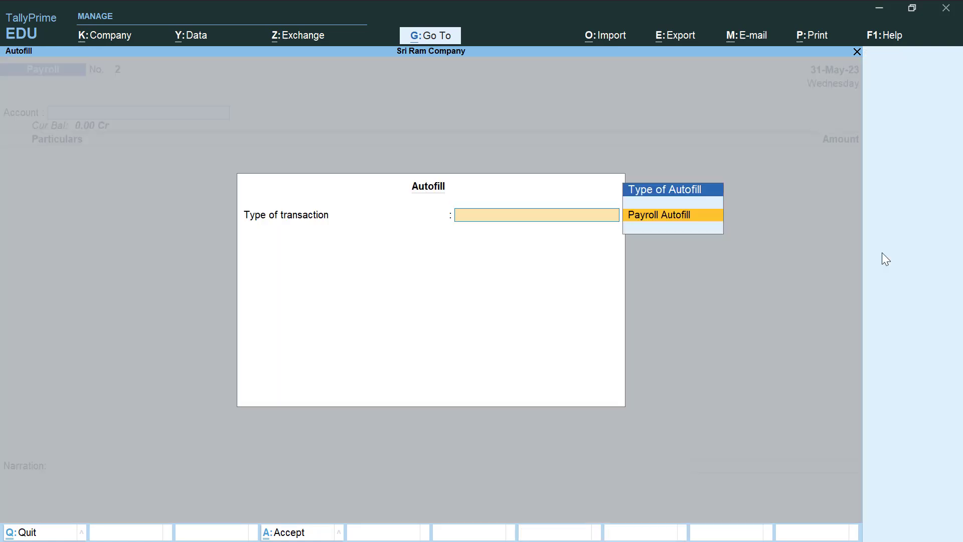
key("Return")
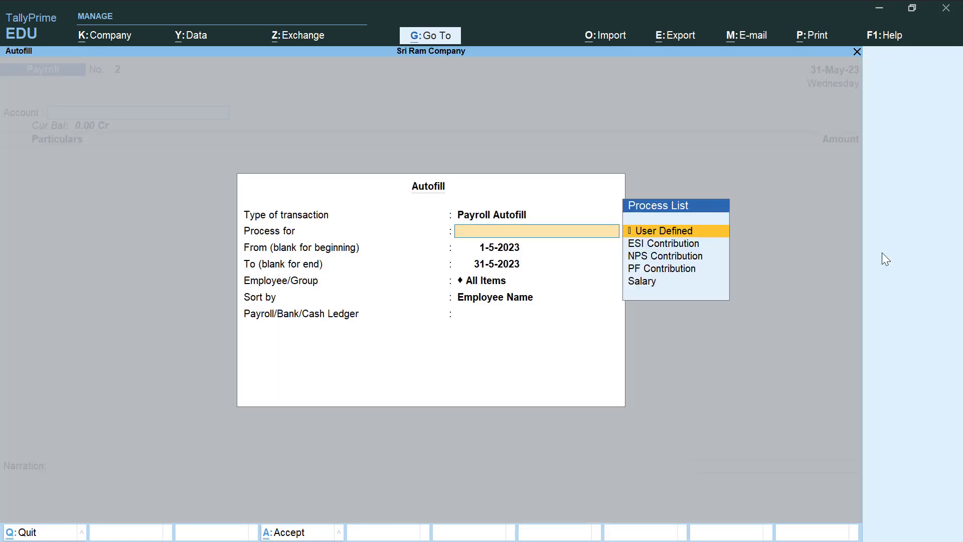
key("Down")
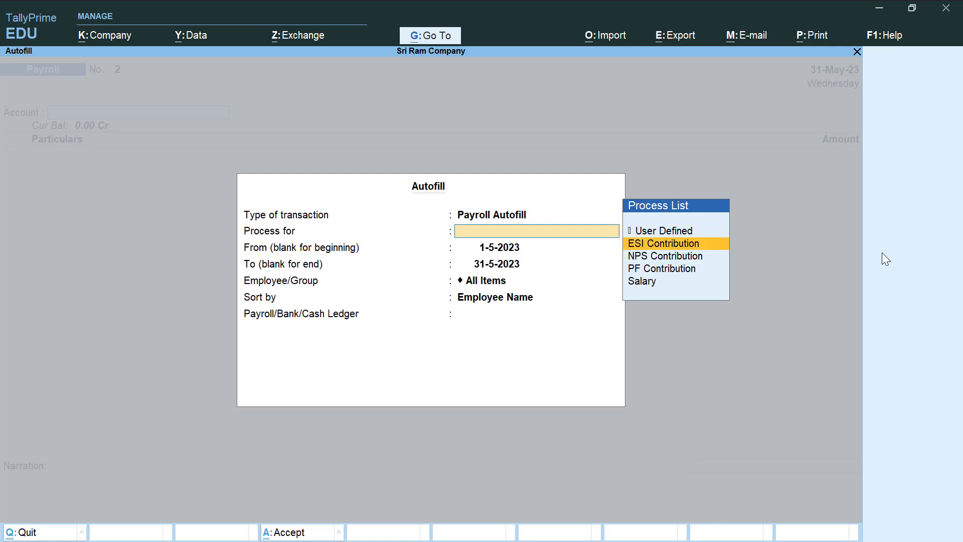
key("Down")
key("Down")
key("Down")
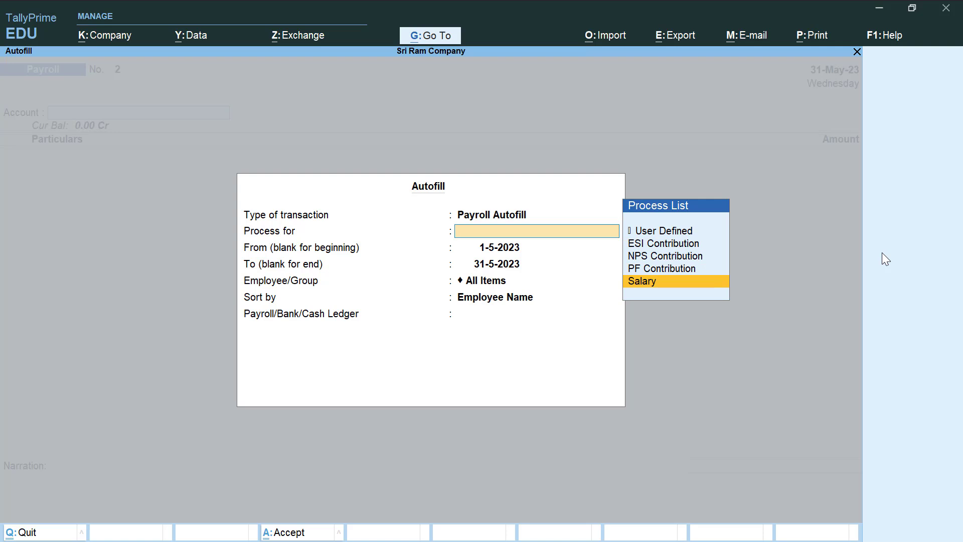
key("Return")
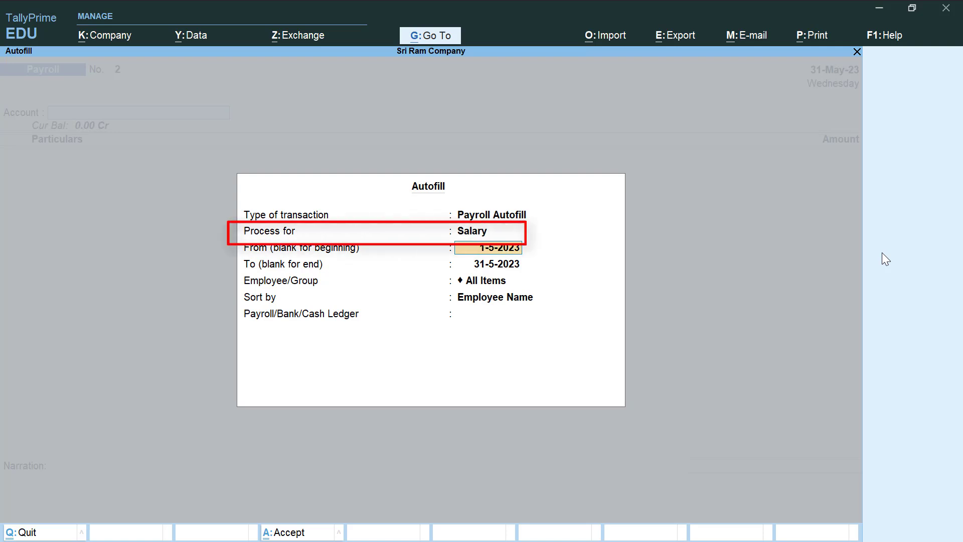
key("Return")
key("Return")
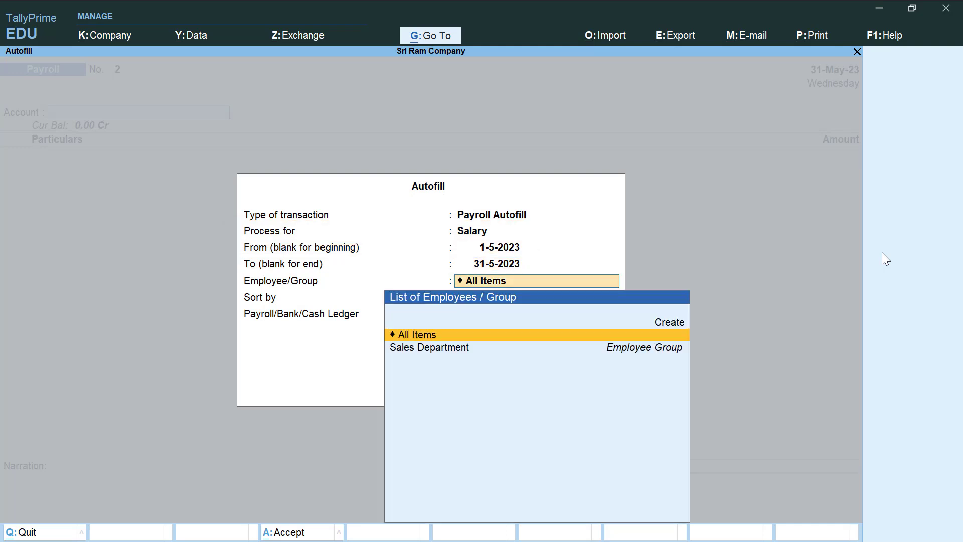
key("Return")
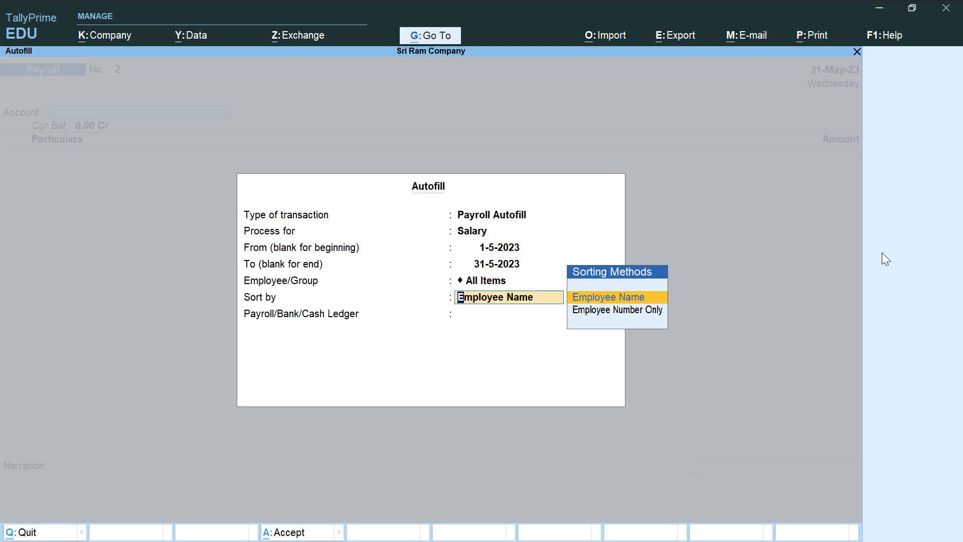
key("Return")
key("Return")
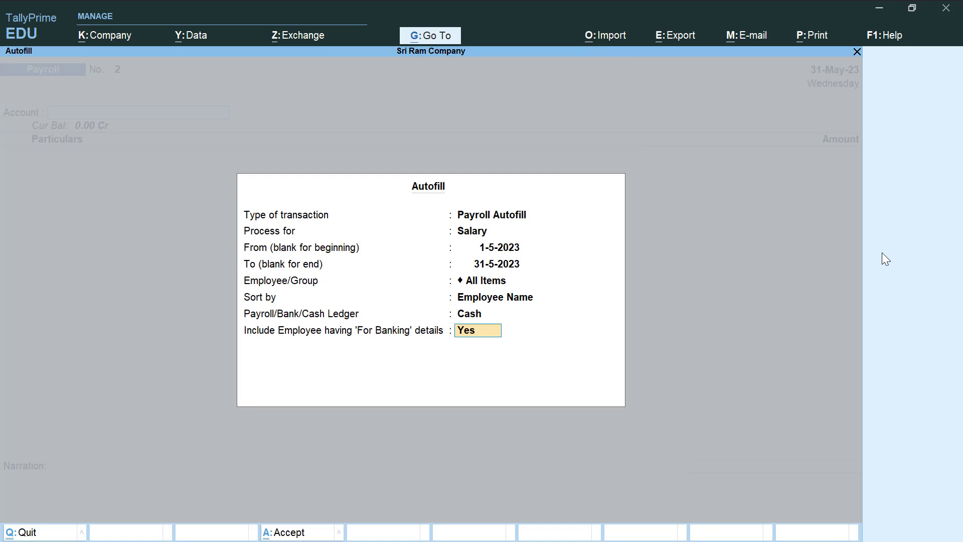
key("Return")
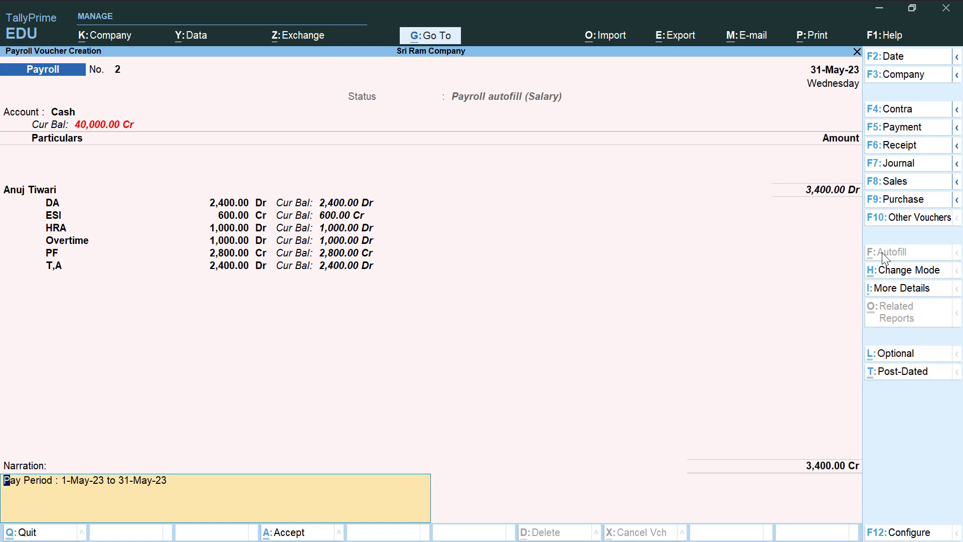
key("Return")
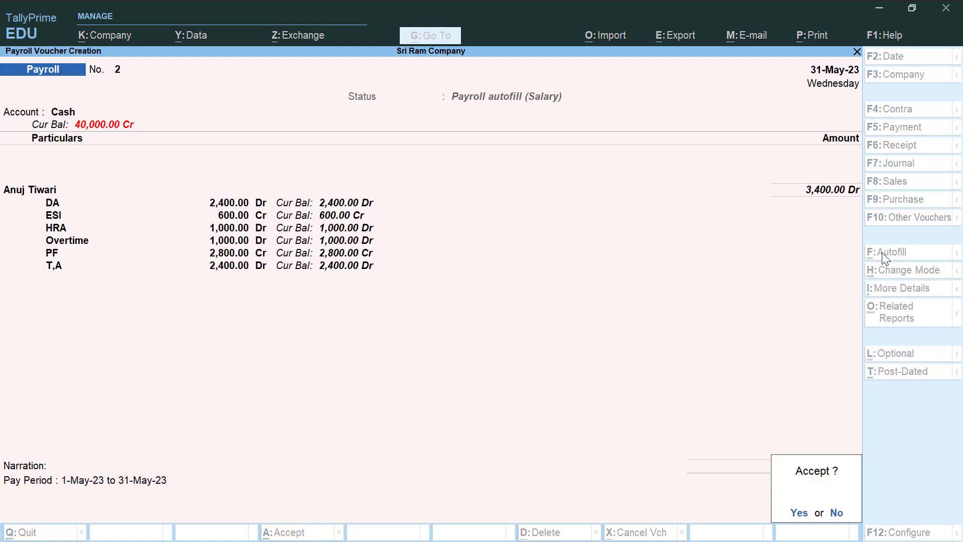
key("Return")
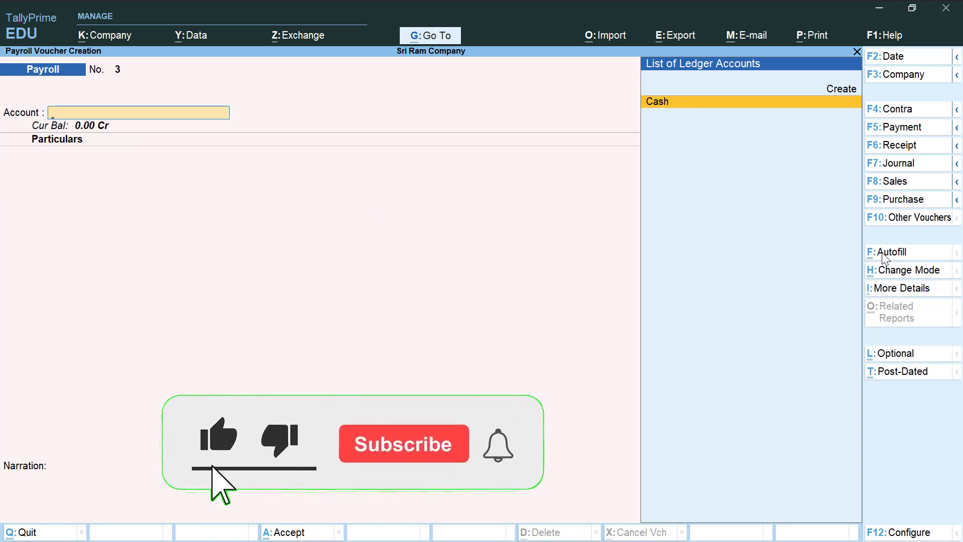
- Display the employee's May-2023 Pay Slip via More Reports > Payroll Reports, net 43,400
key("Escape")
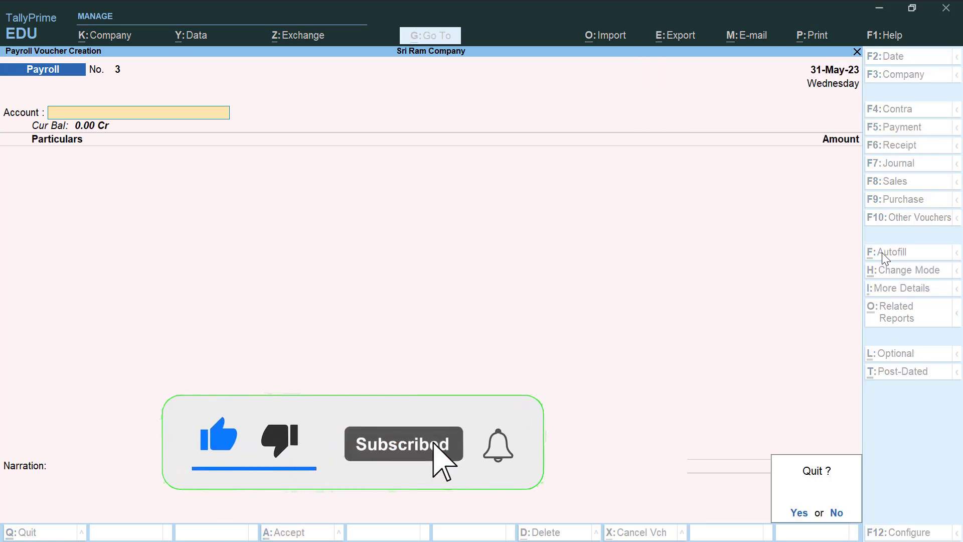
key("Return")
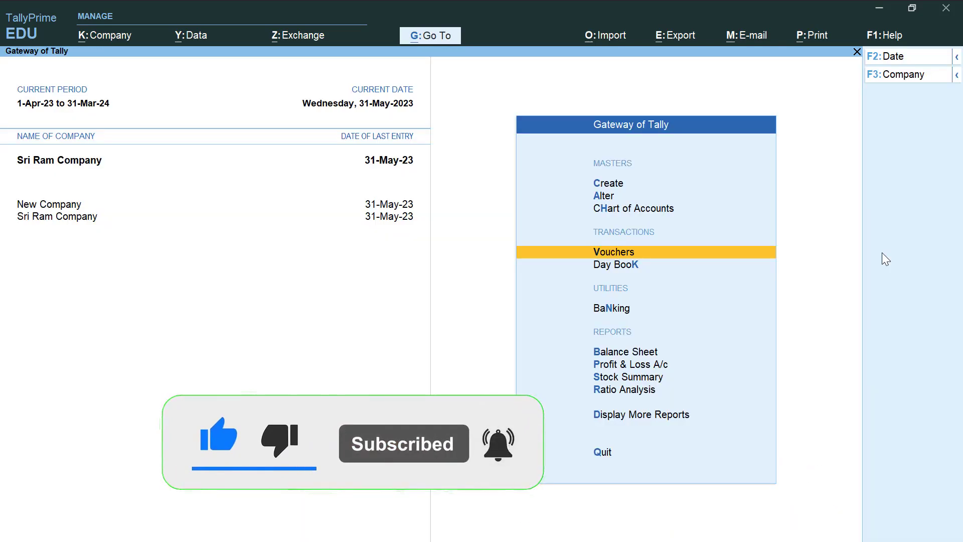
key("Down")
key("Down")
key("Down")
key("Down")
key("Down")
key("Down")
key("Down")
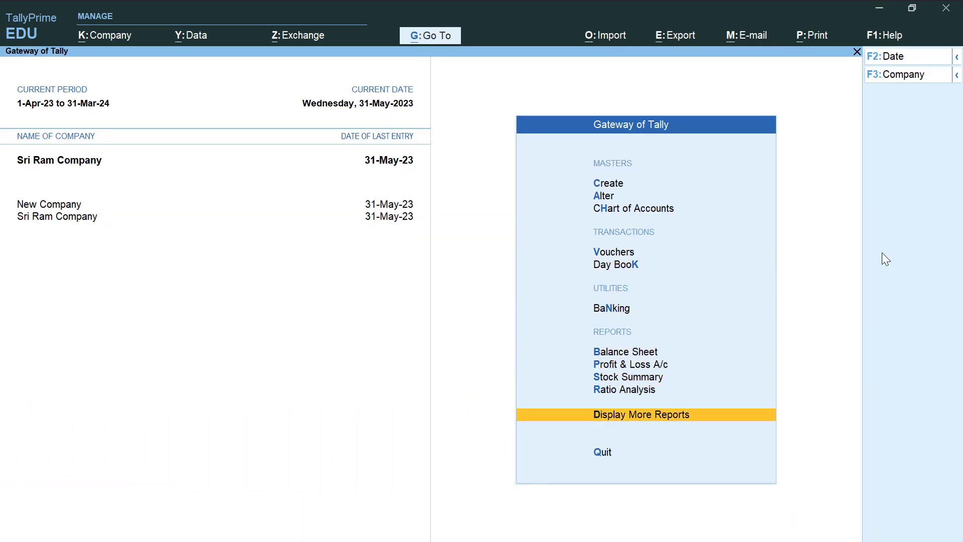
key("Return")
key("Down")
key("Down")
key("Down")
key("Down")
key("Down")
key("Down")
key("Down")
key("Down")
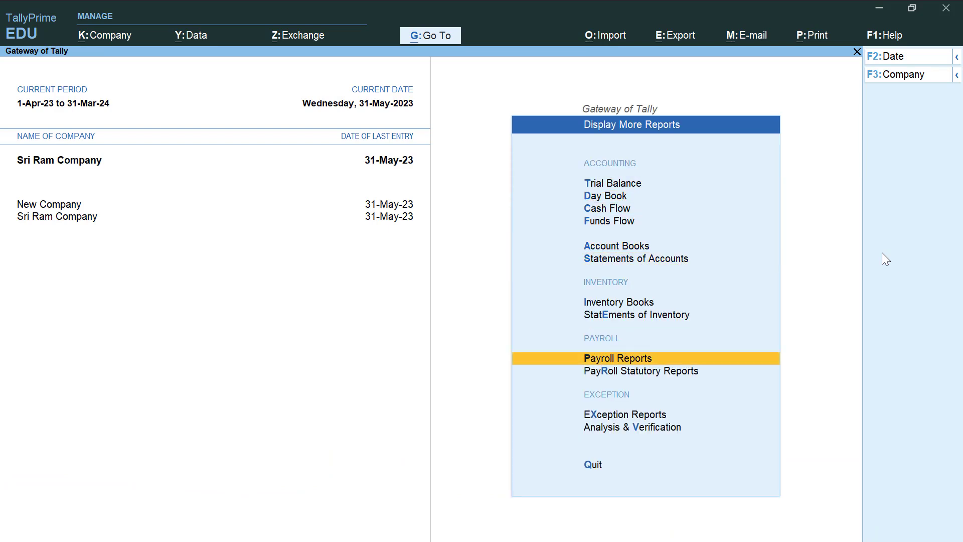
key("Return")
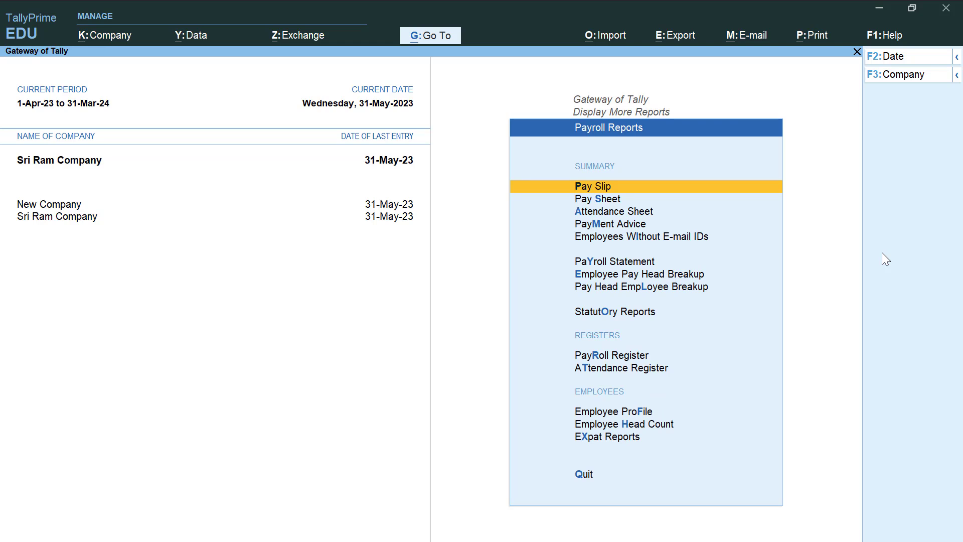
key("Return")
key("Down")
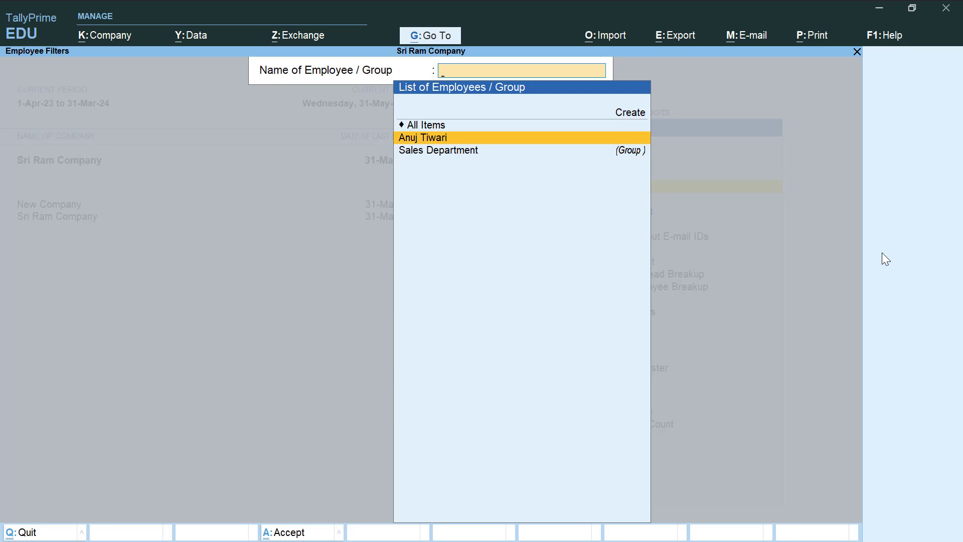
key("Return")
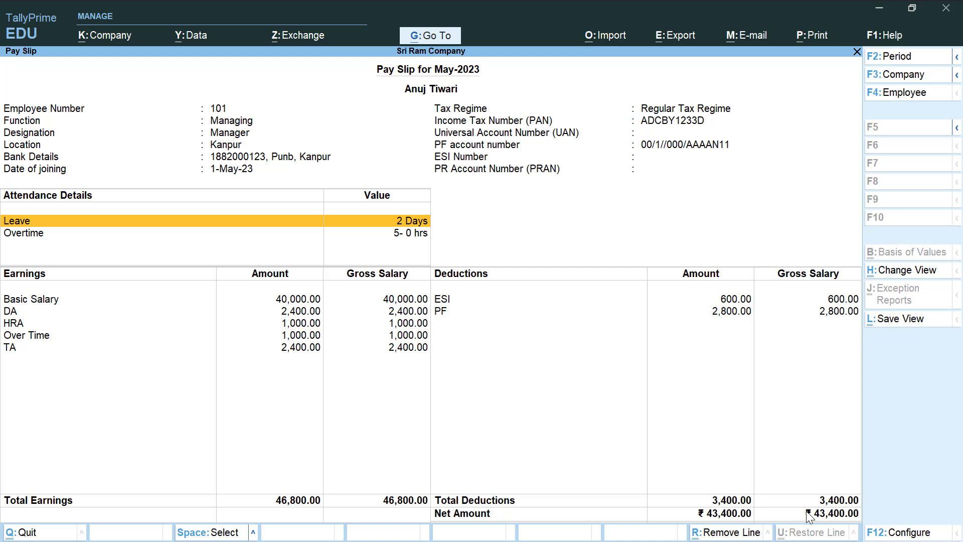
- Open a print preview of the current May-2023 pay slip
key("alt")
key("alt+p")
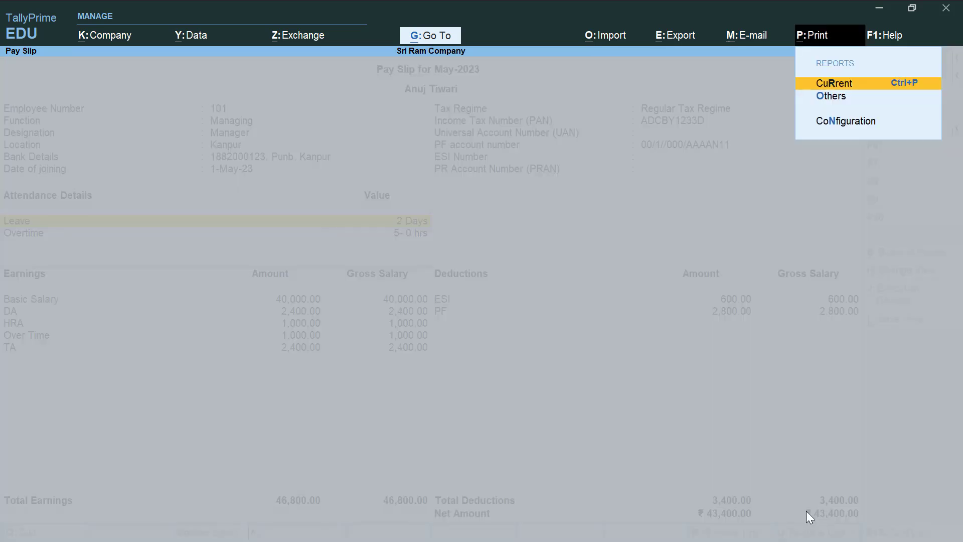
key("Return")
key("Left")
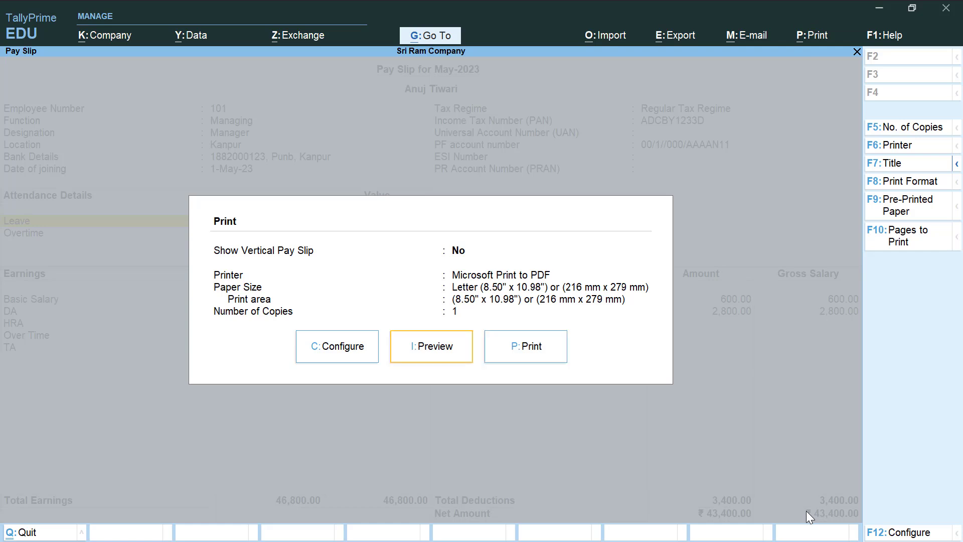
key("Return")
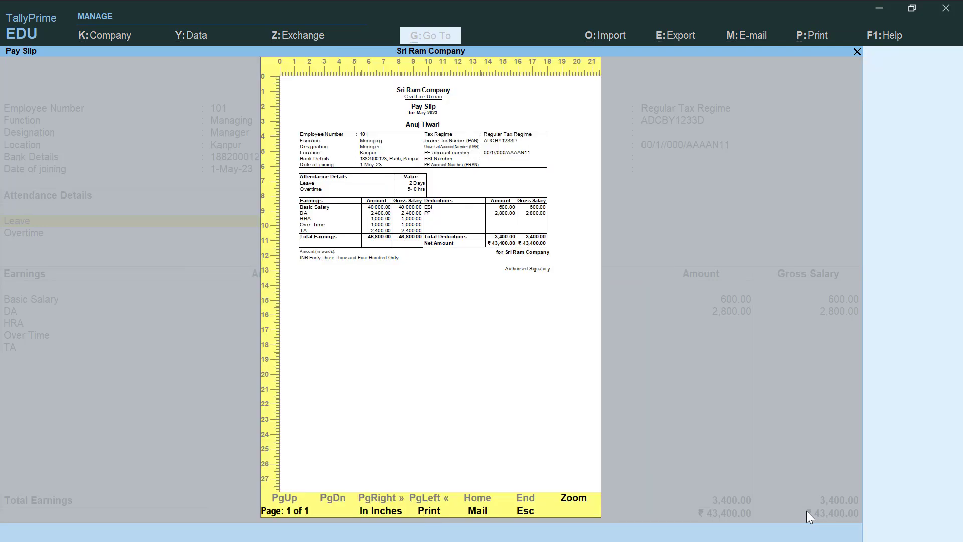
- Zoom the pay slip preview, then close it back to the Print dialog
left_click(573, 498)
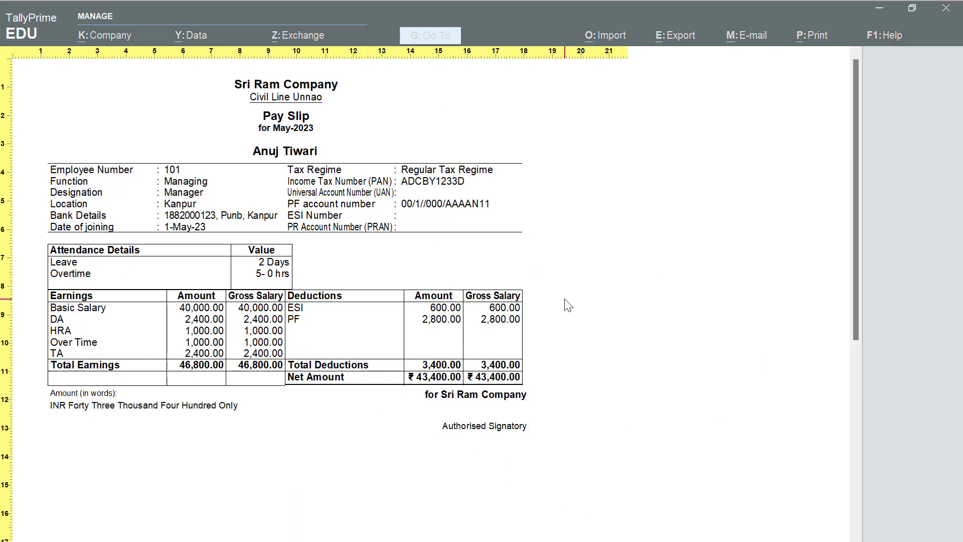
key("Escape")
key("Escape")
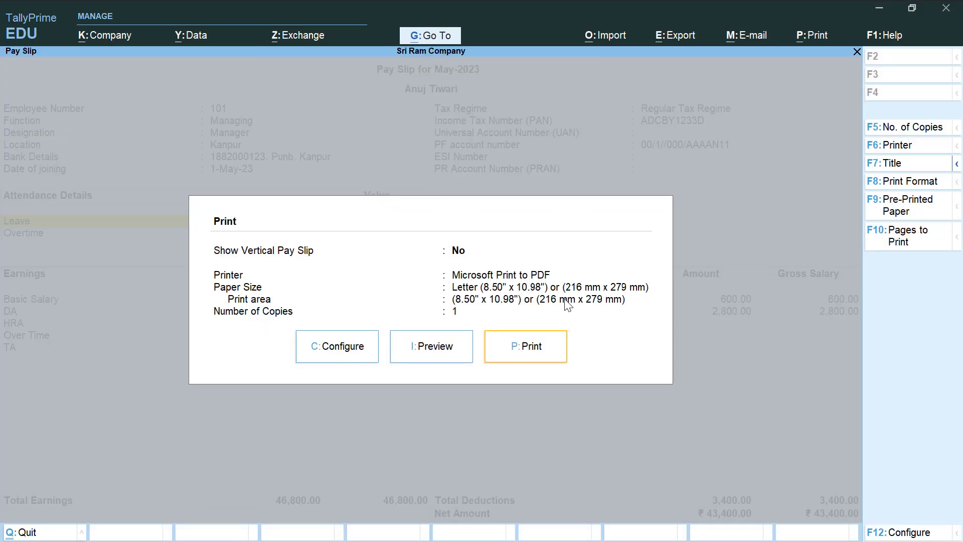
key("Escape")
key("Escape")
key("Escape")
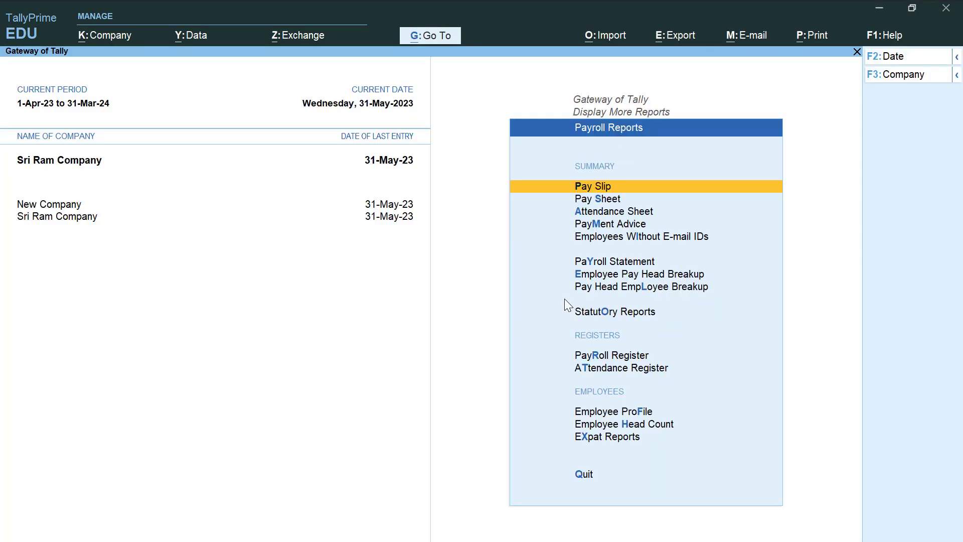